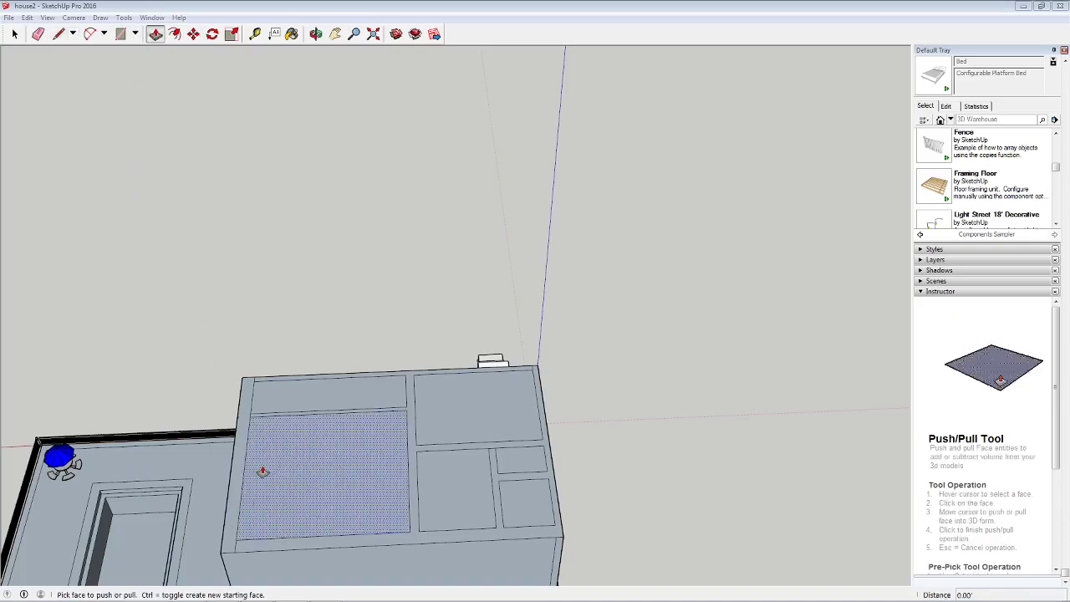
Push/pull the narrow strip on top of the house's outer wall facing the pool upward by about 5.4'.
left_click(238, 460)
left_click(238, 445)
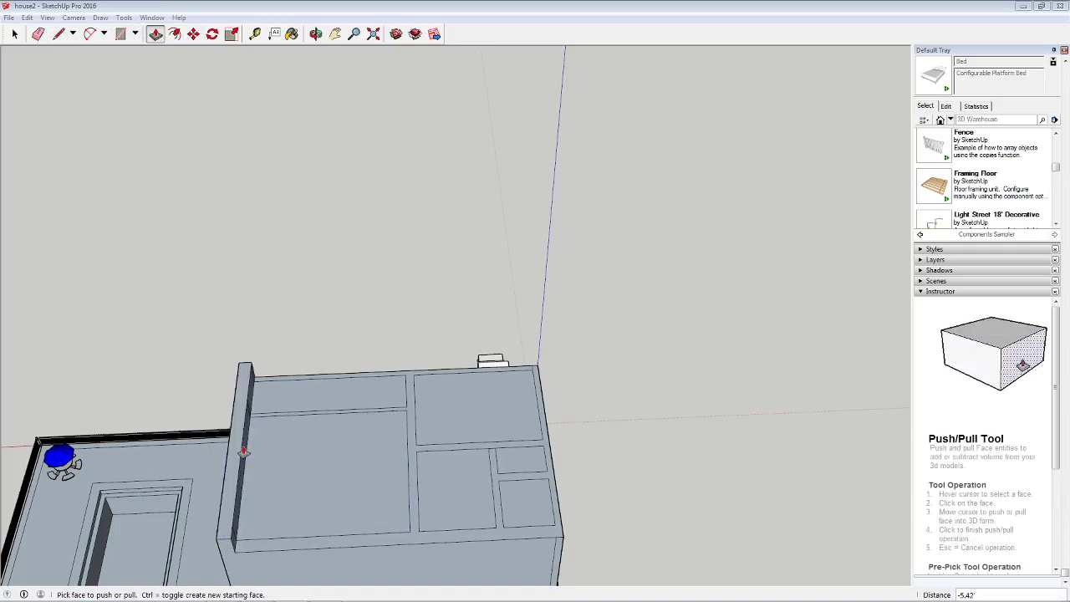
left_click(245, 452)
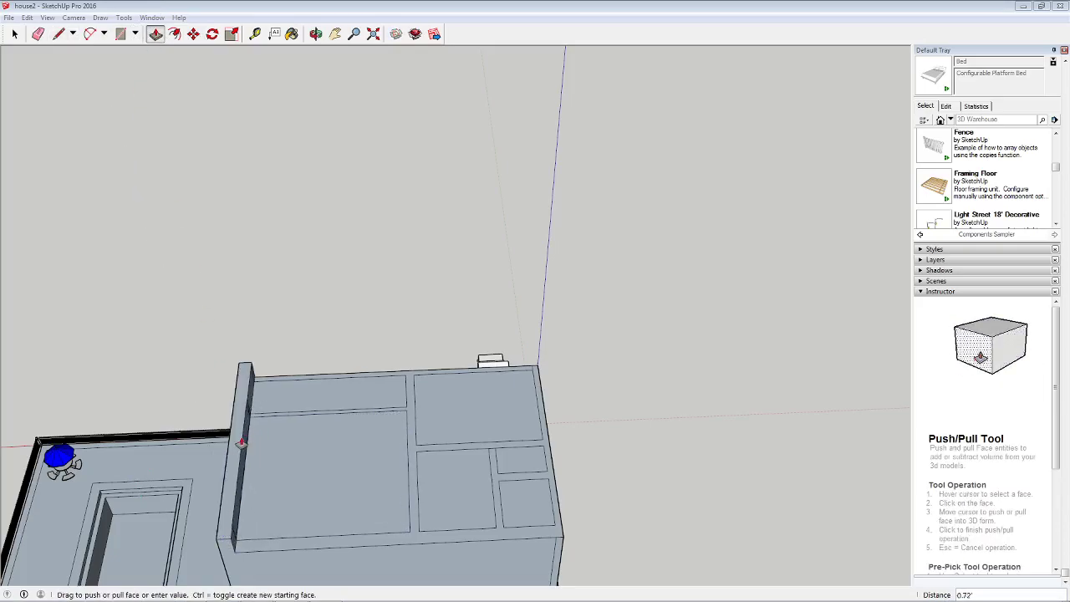
left_click(242, 443)
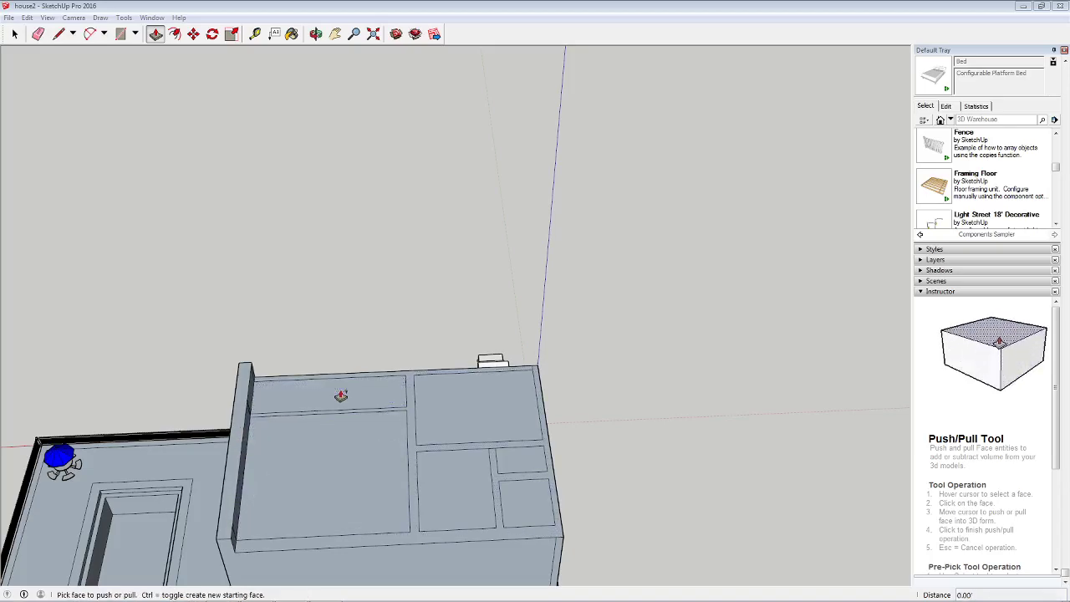
middle_click_drag(375, 392, 160, 248)
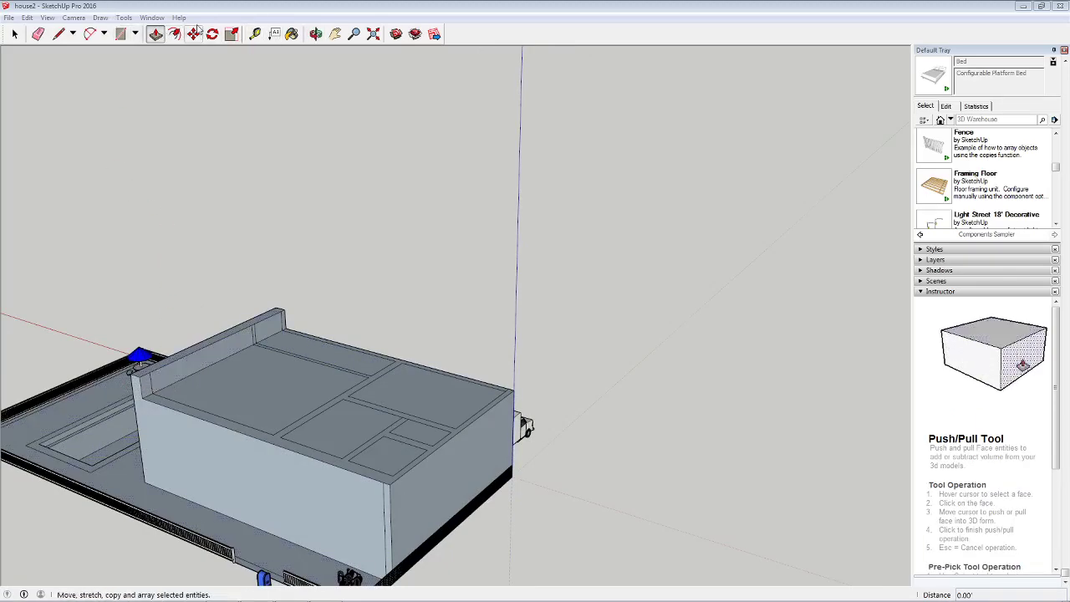
Try to erase the stray seam edges on the raised wall strip, then undo the erasure that opened the room.
left_click(37, 34)
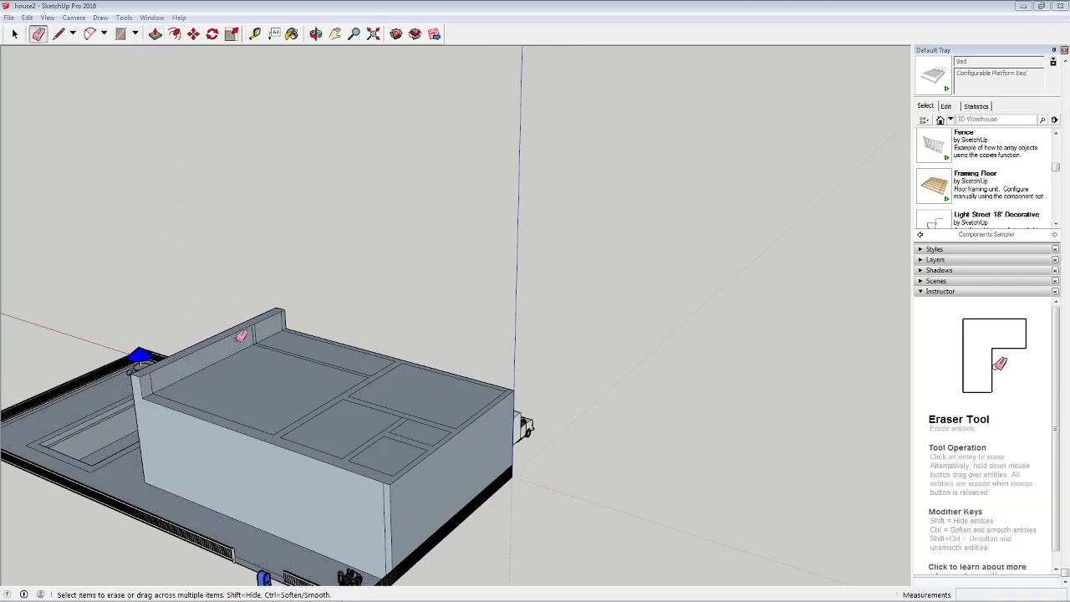
left_click(284, 322)
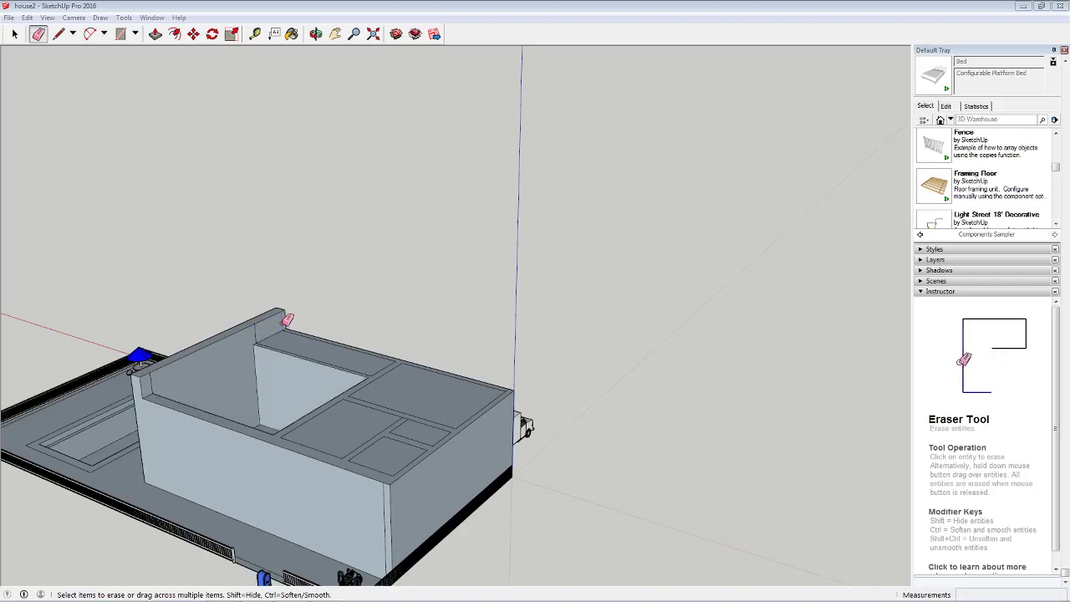
key("ctrl+z")
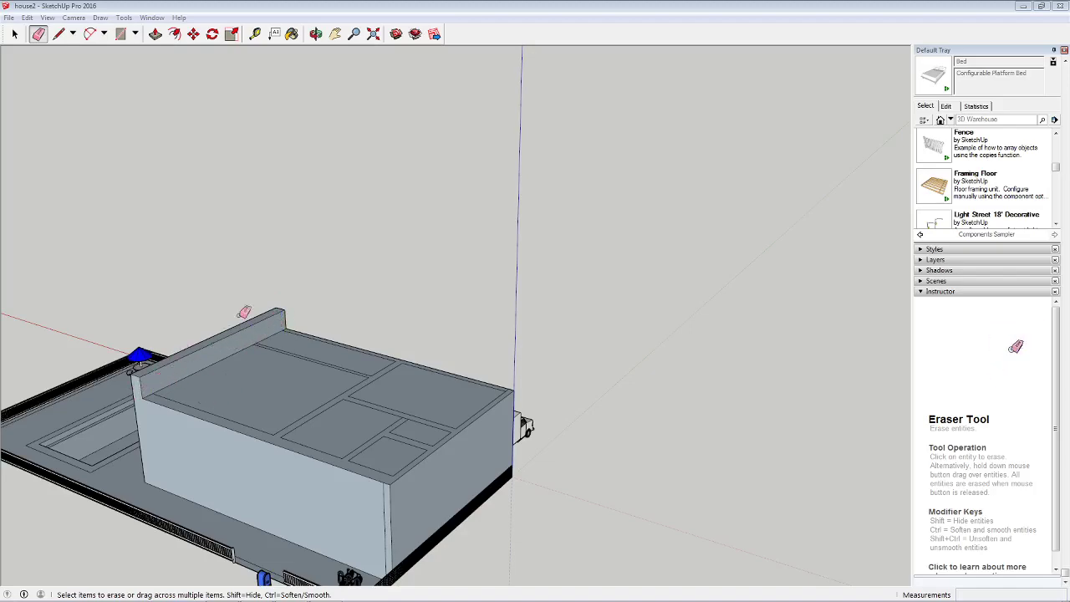
Push/pull the side face of the raised strip across the whole top of the house to form a flat roof slab.
left_click(155, 34)
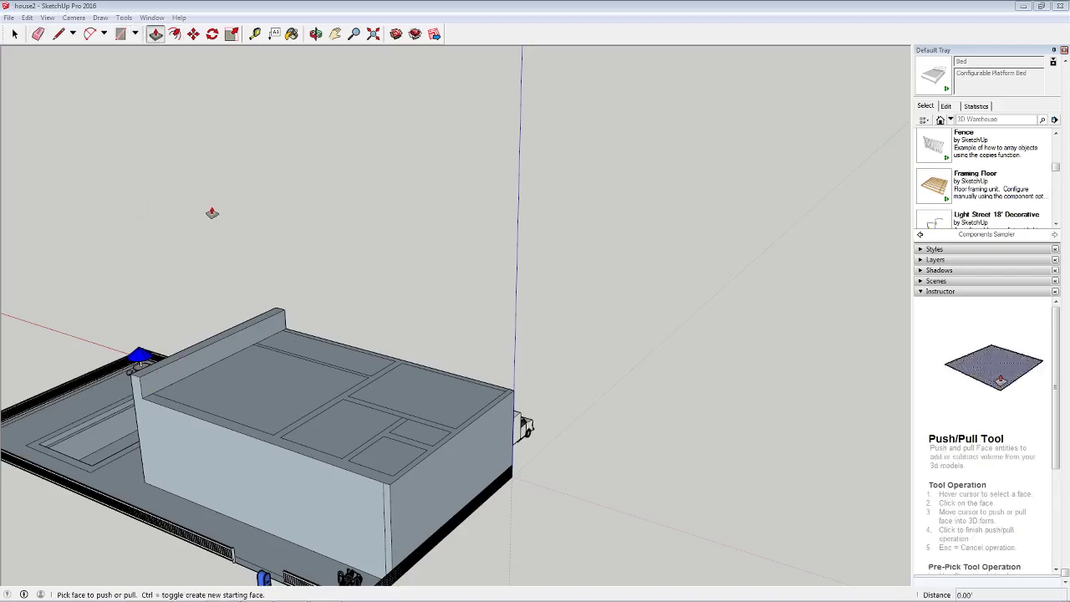
left_click(201, 350)
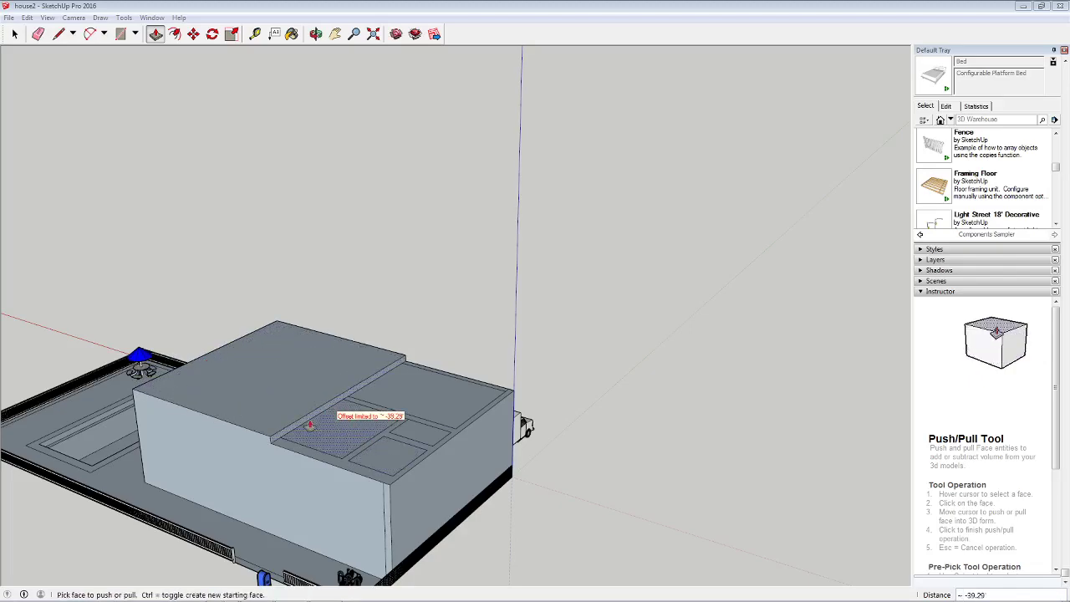
left_click(407, 465)
left_click(407, 465)
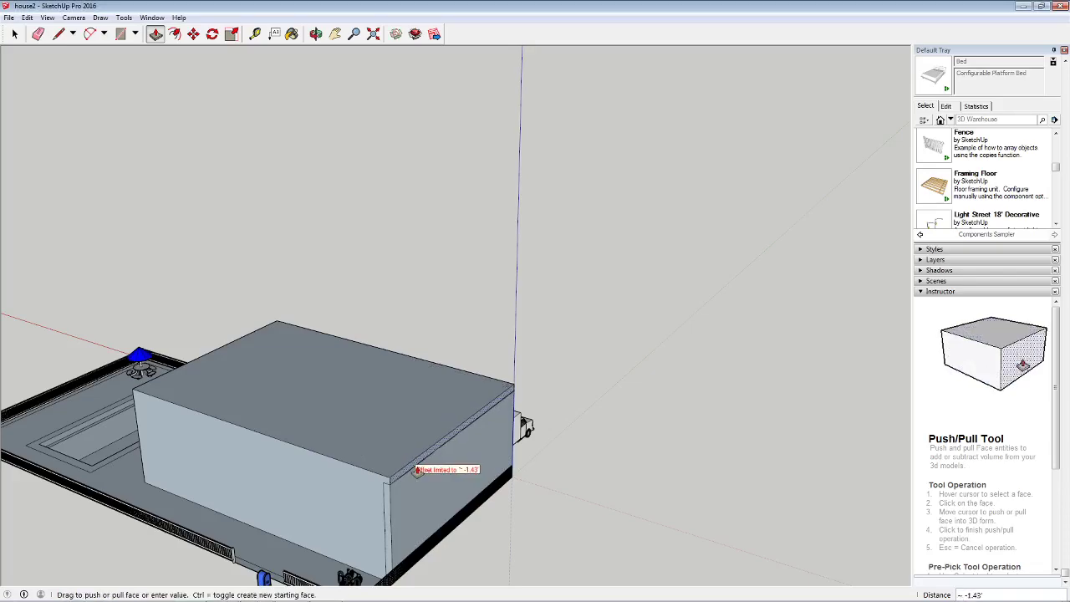
left_click(419, 471)
middle_click_drag(36, 234, 508, 240)
scroll(177, 302, "down", 3)
middle_click_drag(165, 287, 59, 289)
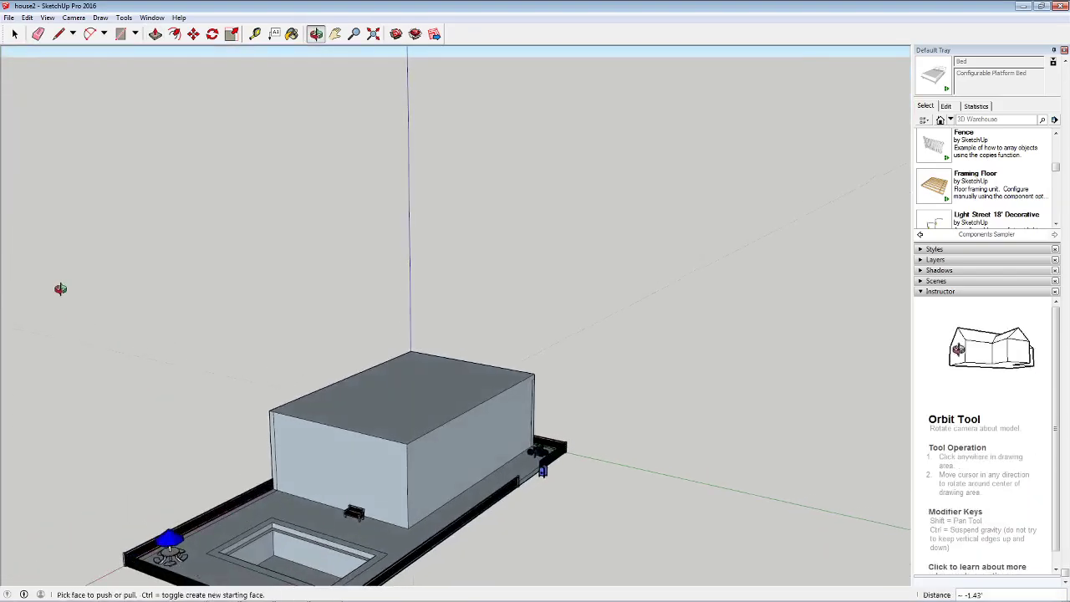
Undo the roof slab, the raised wall strip and the faces covering the rooms until the rooms are open.
key("ctrl+z")
key("ctrl+z")
key("ctrl+z")
key("ctrl+z")
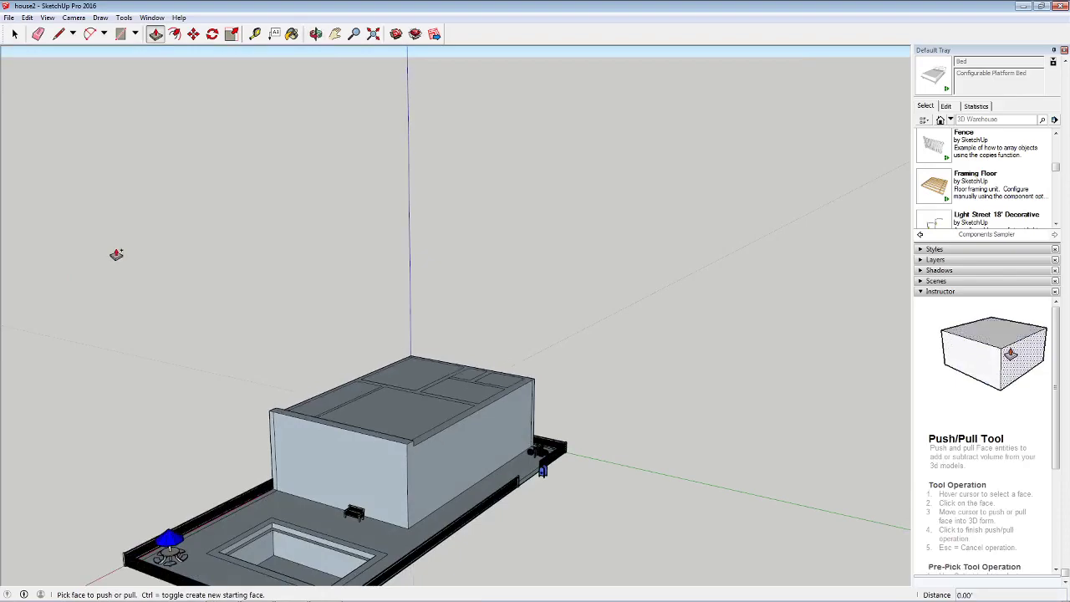
key("ctrl+z")
key("ctrl+z")
key("ctrl+z")
key("ctrl+z")
key("ctrl+z")
key("ctrl+z")
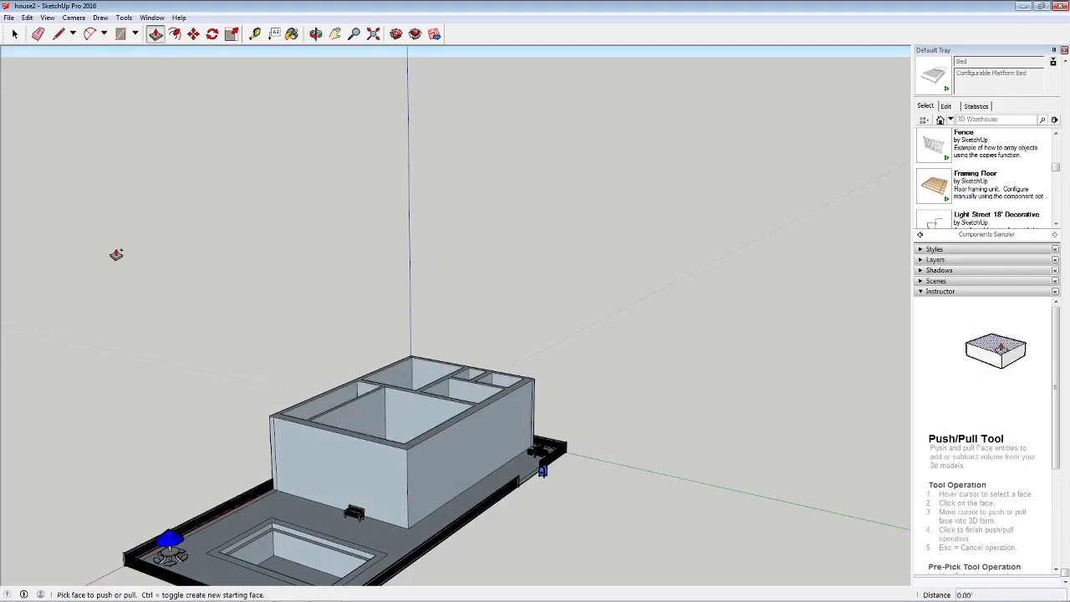
Draw a stepped stair profile with the Line tool on the large room's partition wall, rising from the floor to the wall top.
middle_click_drag(465, 310, 281, 334)
scroll(281, 334, "up", 10)
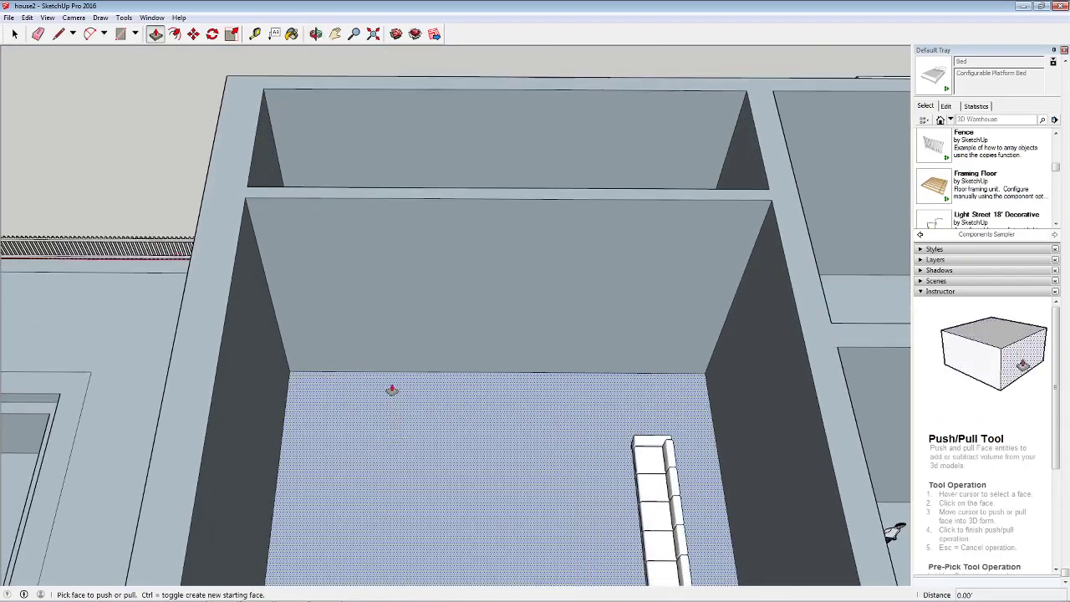
left_click(59, 33)
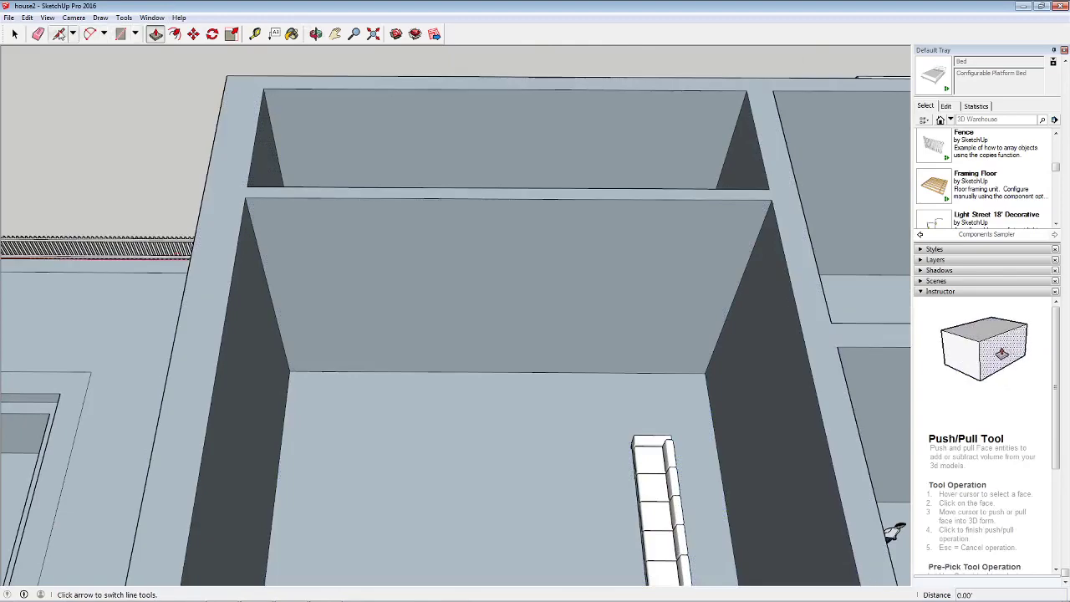
left_click(332, 371)
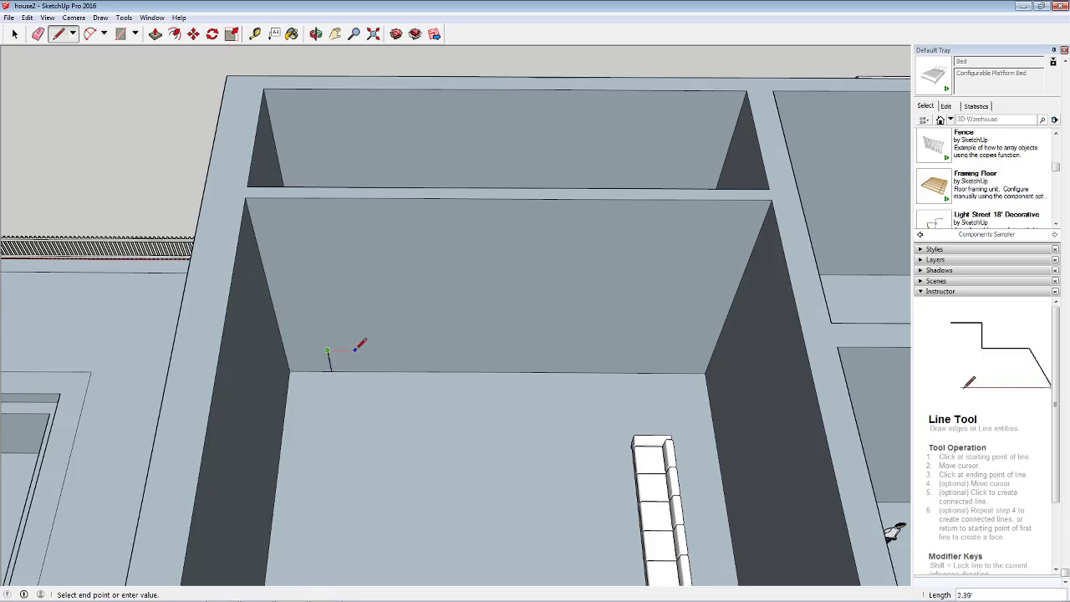
left_click(380, 329)
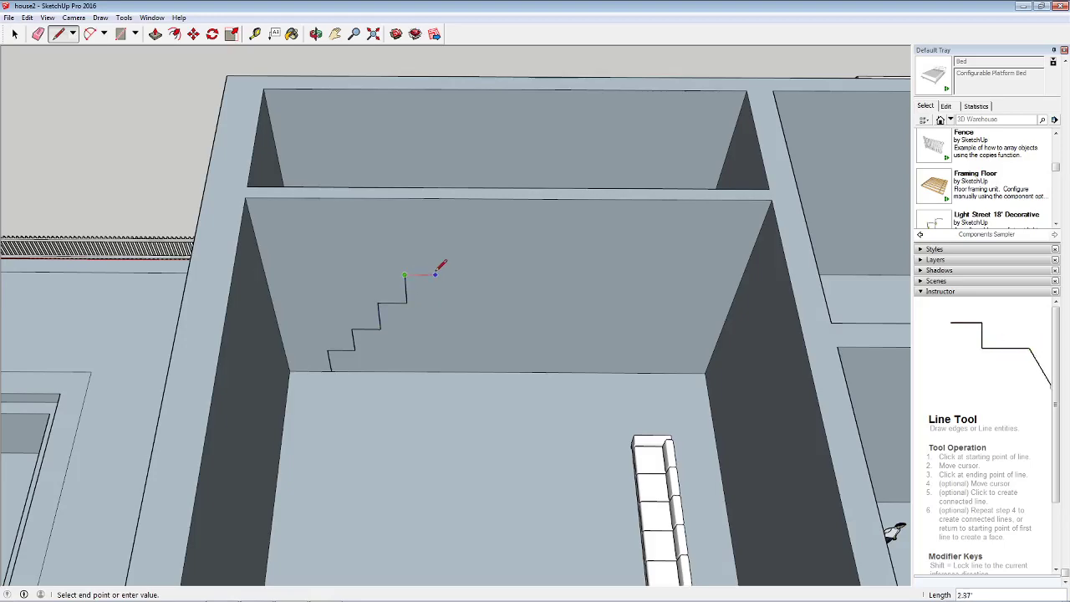
left_click(472, 226)
left_click(505, 199)
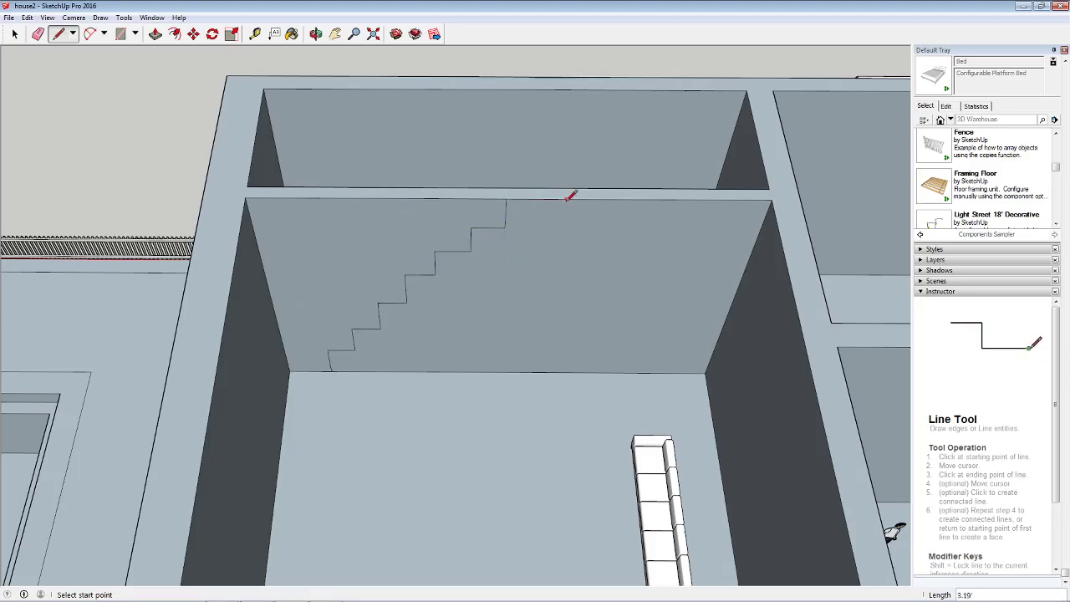
Try to draw the stair profile's closing line from the partition wall's top edge down to the floor, undoing each attempt.
left_click(536, 203)
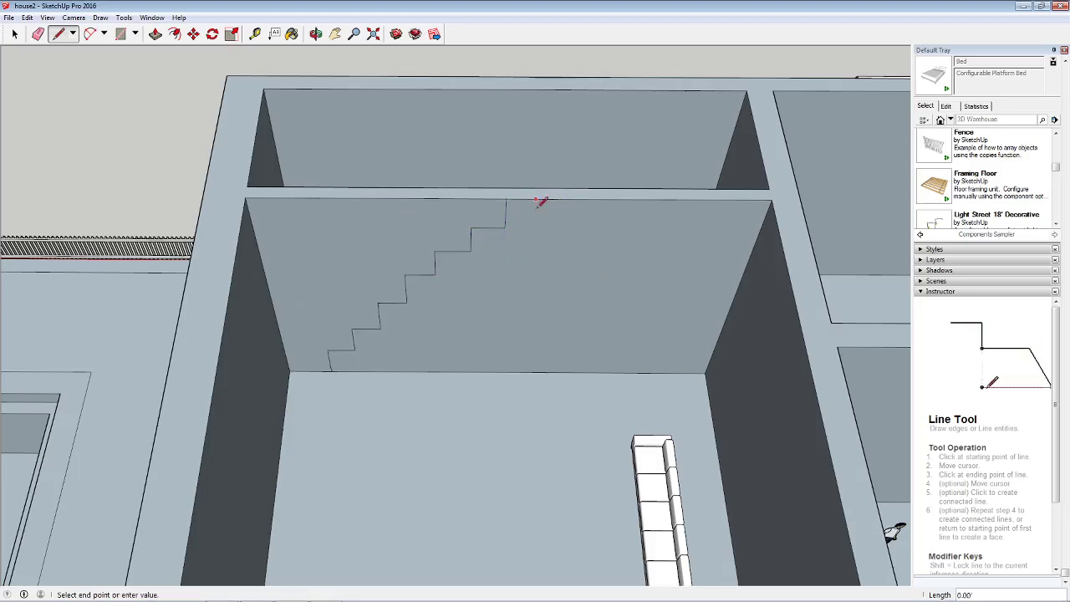
left_click(552, 365)
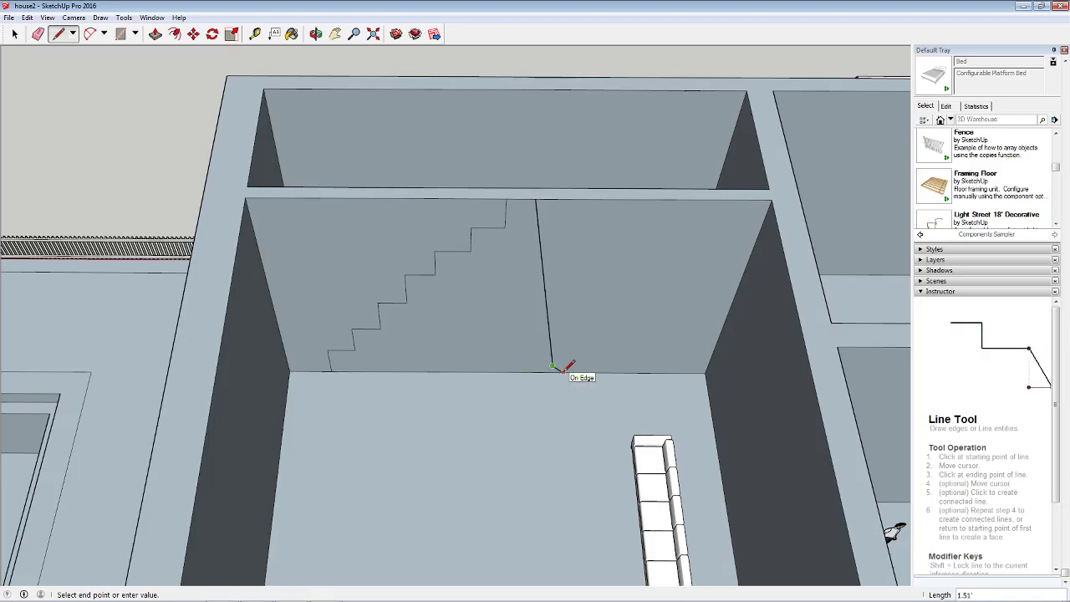
key("ctrl+z")
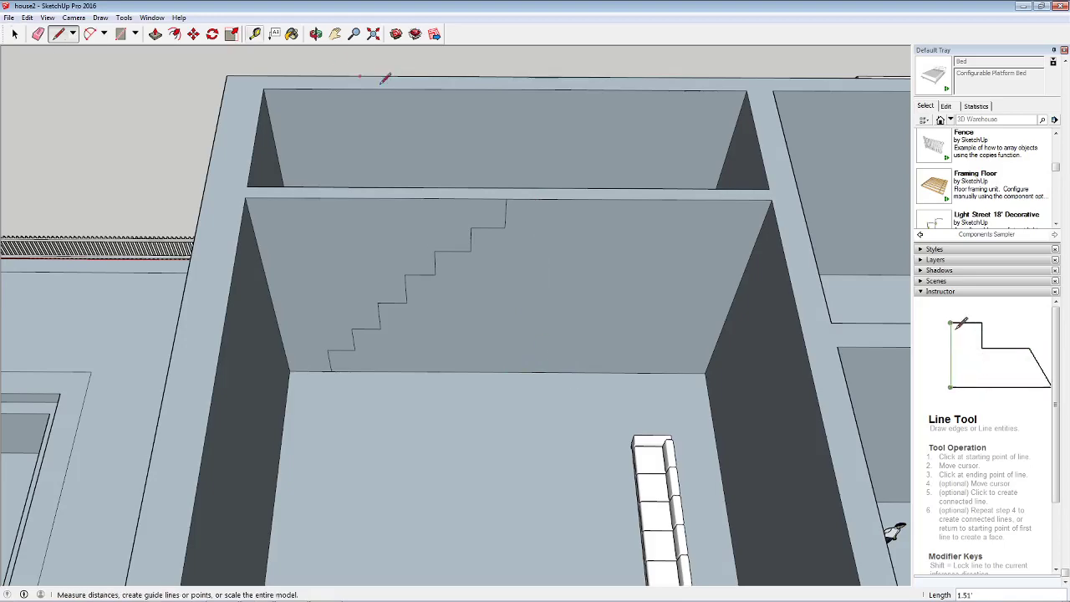
left_click(538, 198)
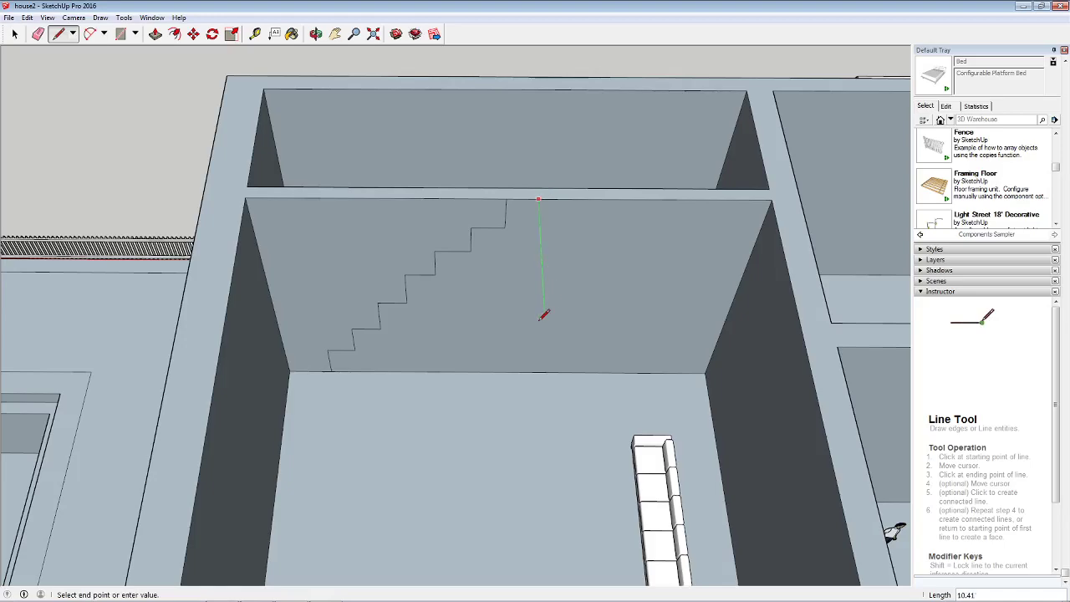
left_click(548, 370)
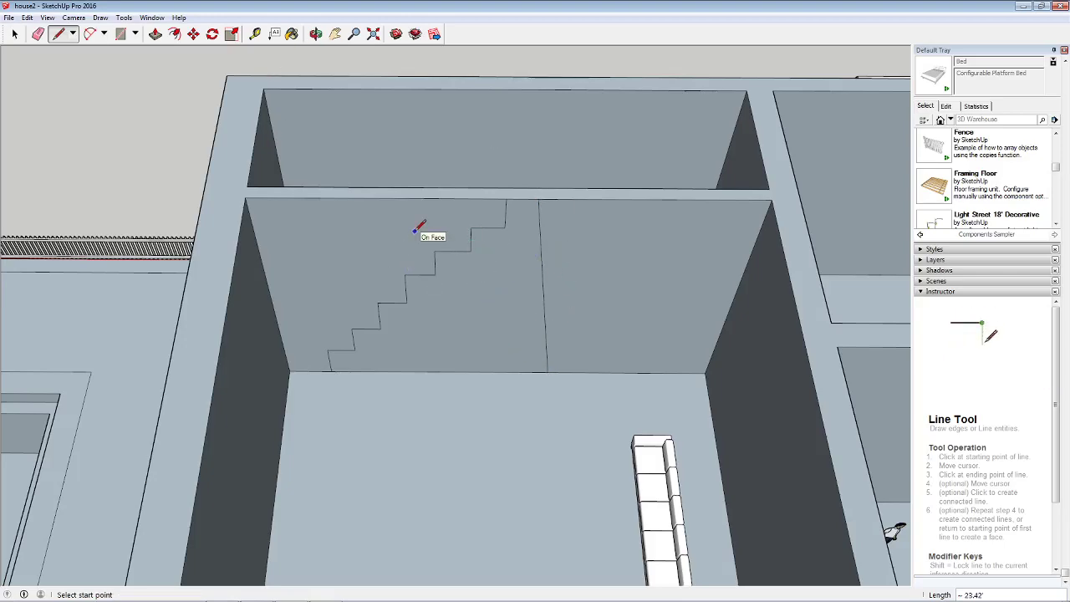
key("ctrl+z")
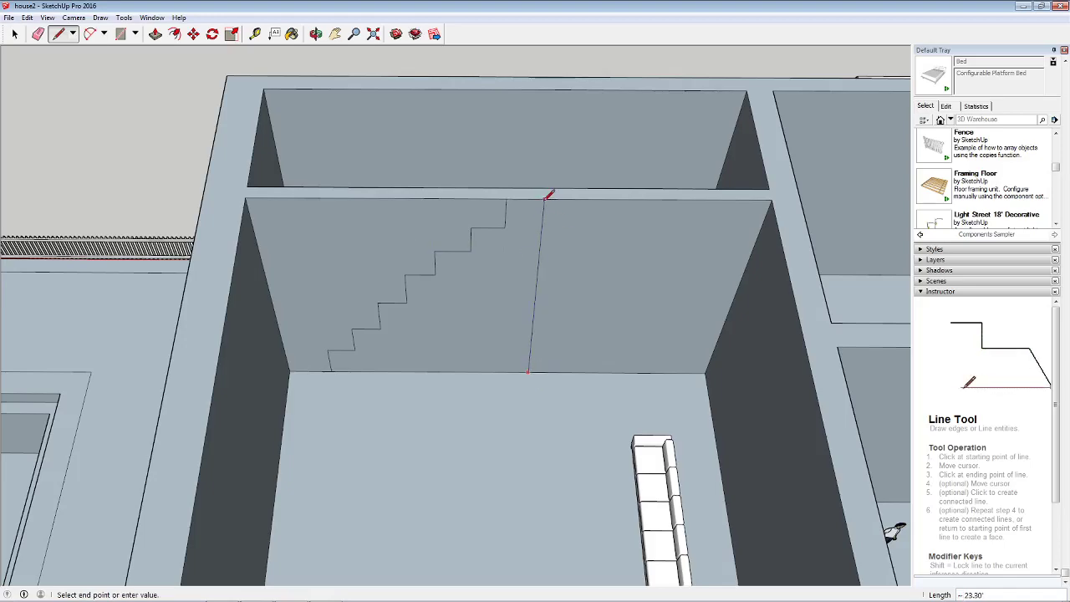
Close the stair profile with a line between floor and wall top, and extrude it about 7.86' into the room.
left_click(547, 202)
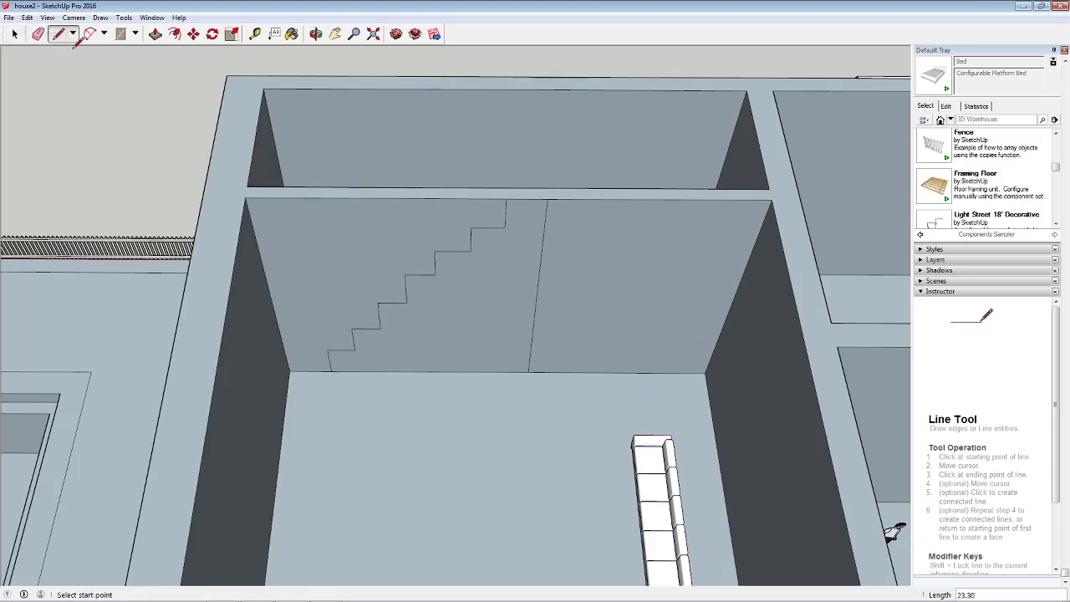
left_click(156, 34)
left_click(509, 327)
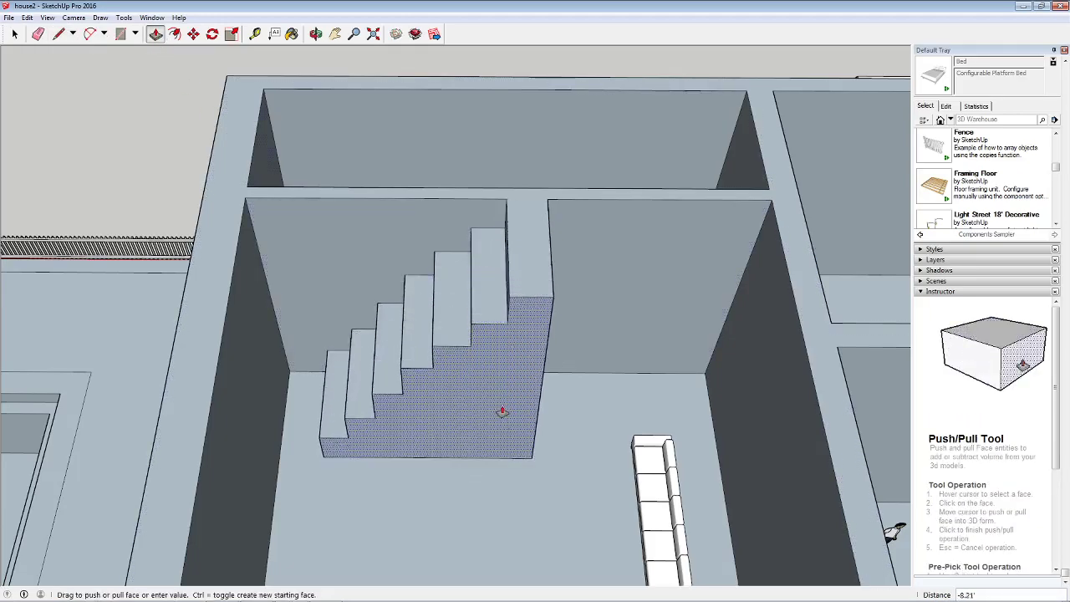
left_click(499, 398)
middle_click_drag(499, 398, 518, 334)
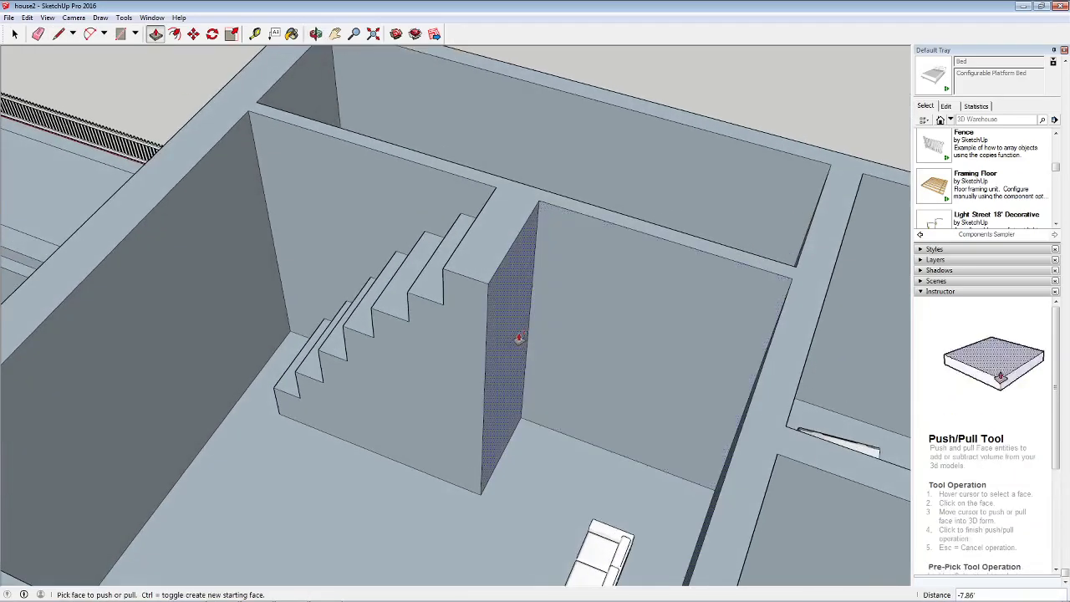
Try to extend the staircase's full-height end face about 15.85' to the opposite wall of the room.
left_click(585, 374)
left_click(788, 432)
middle_click_drag(789, 433, 578, 432)
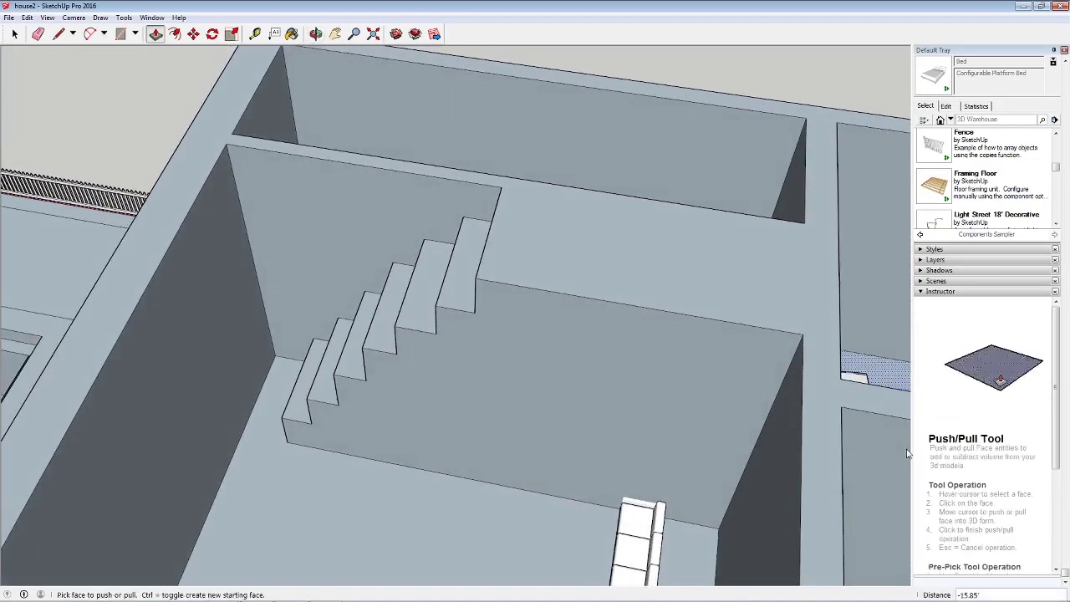
scroll(578, 432, "down", 8)
scroll(490, 363, "up", 4)
middle_click_drag(489, 362, 484, 422)
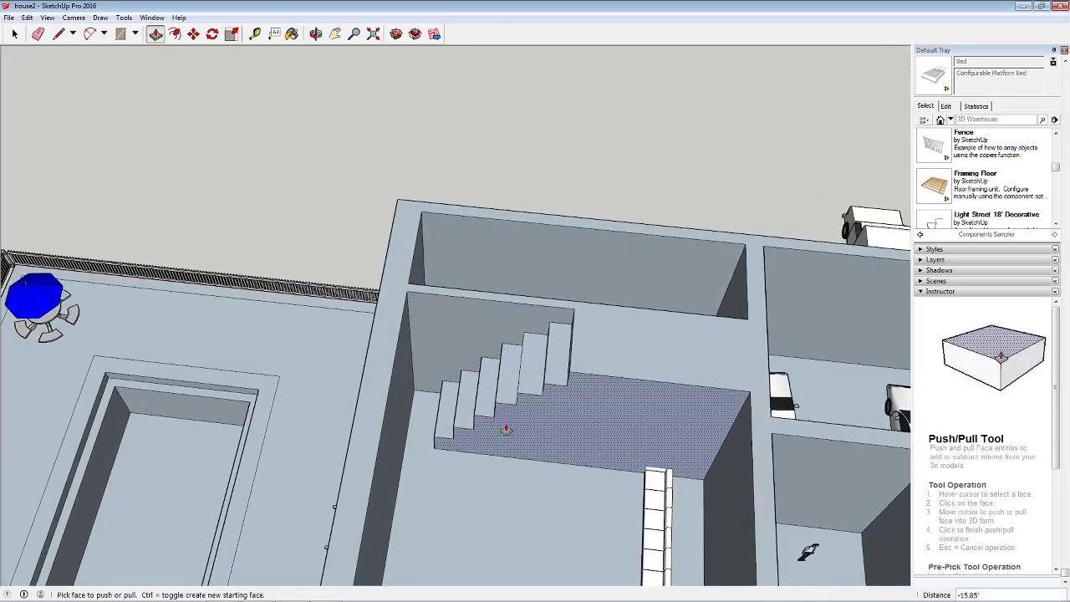
double_click(525, 410)
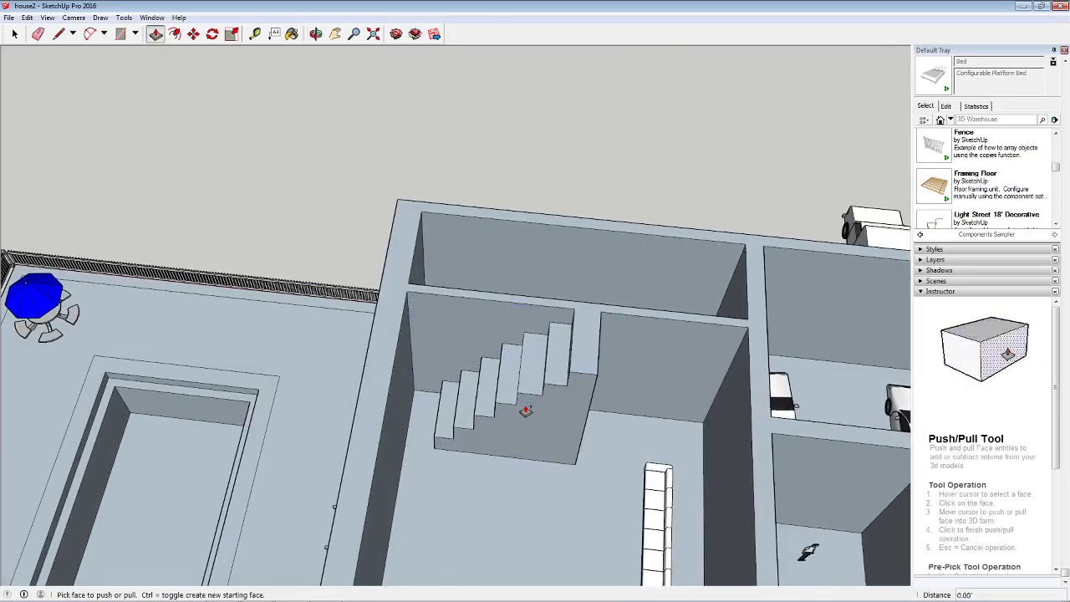
Draw a line about 7.86' long across the staircase's tall end face, just below its top edge.
middle_click_drag(525, 410, 318, 315)
left_click(58, 34)
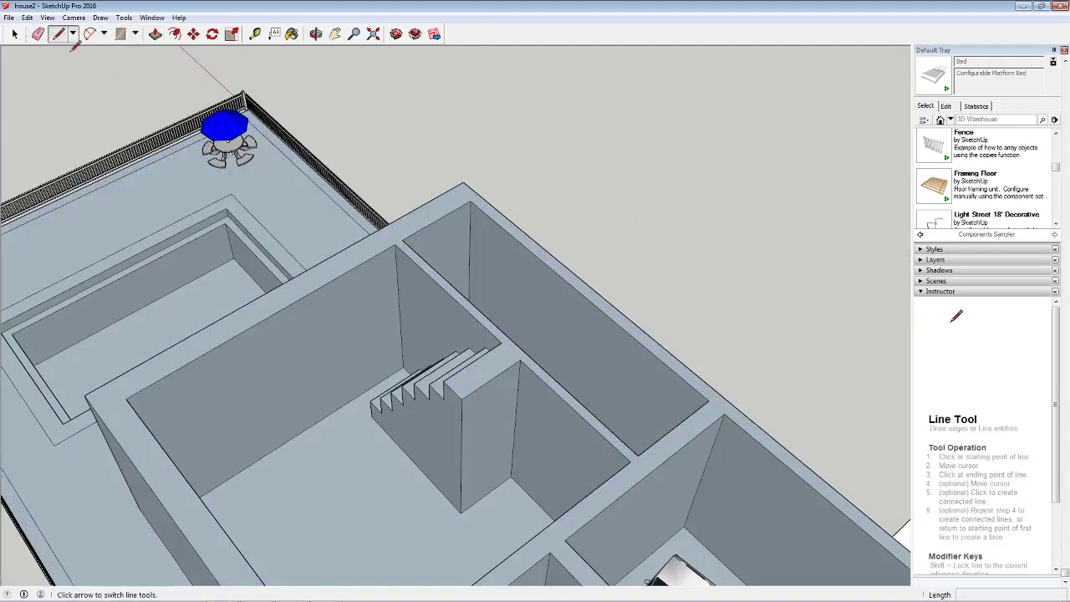
left_click(462, 411)
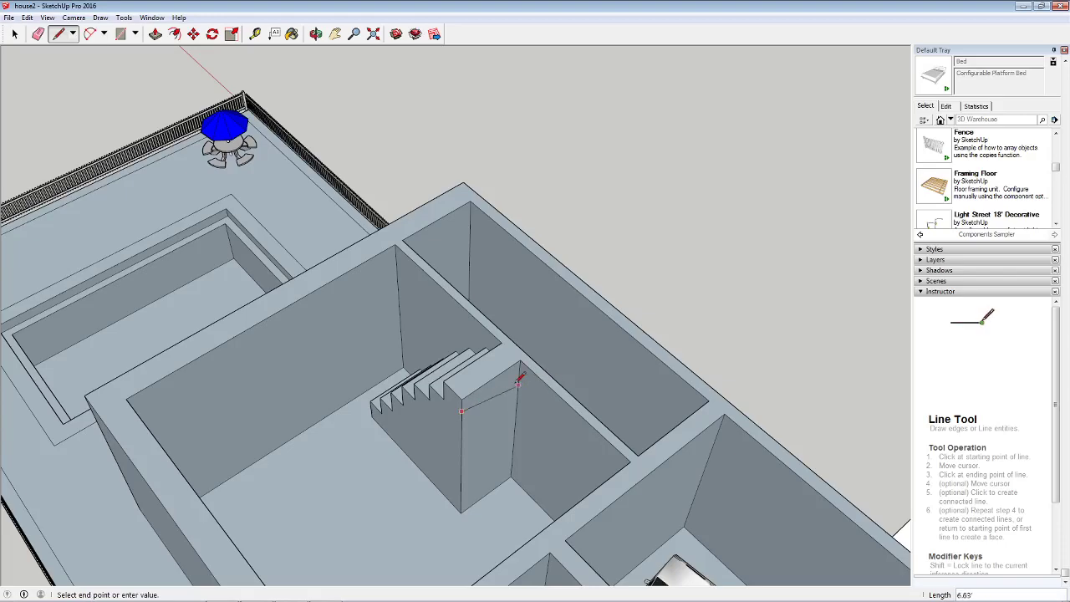
left_click(520, 370)
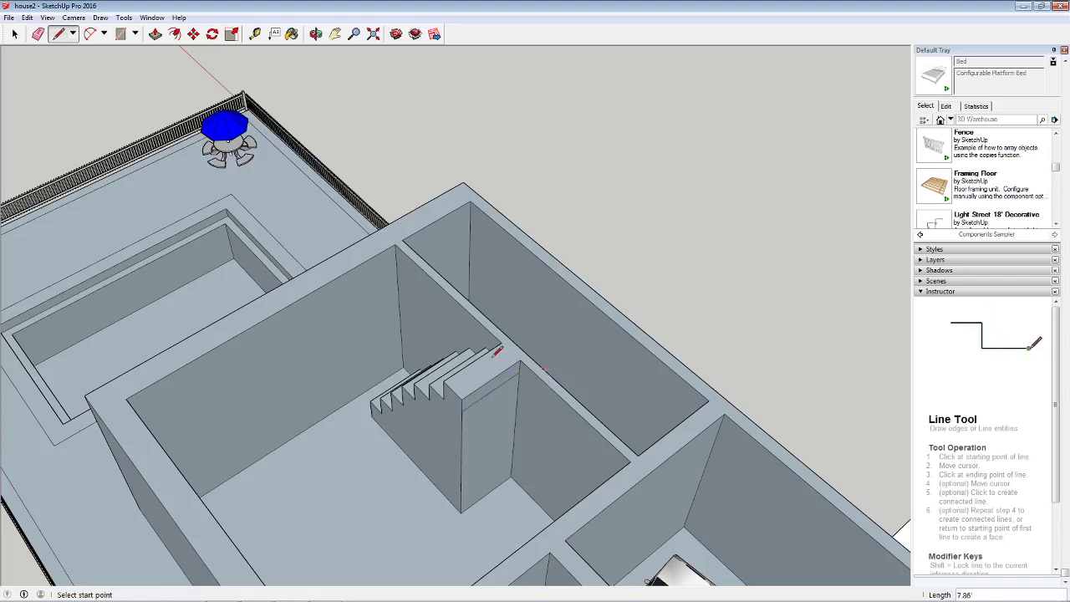
Push/pull the thin strip at the top of the staircase's end face about 15.85' to the opposite wall as a landing.
left_click(156, 35)
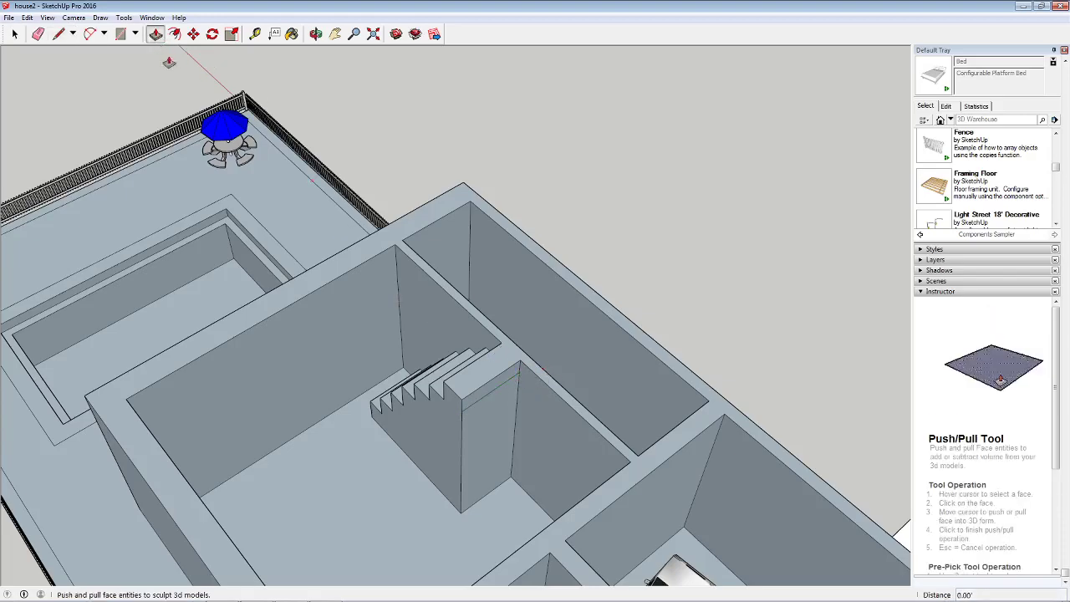
left_click(494, 389)
left_click(604, 490)
middle_click_drag(501, 452, 628, 399)
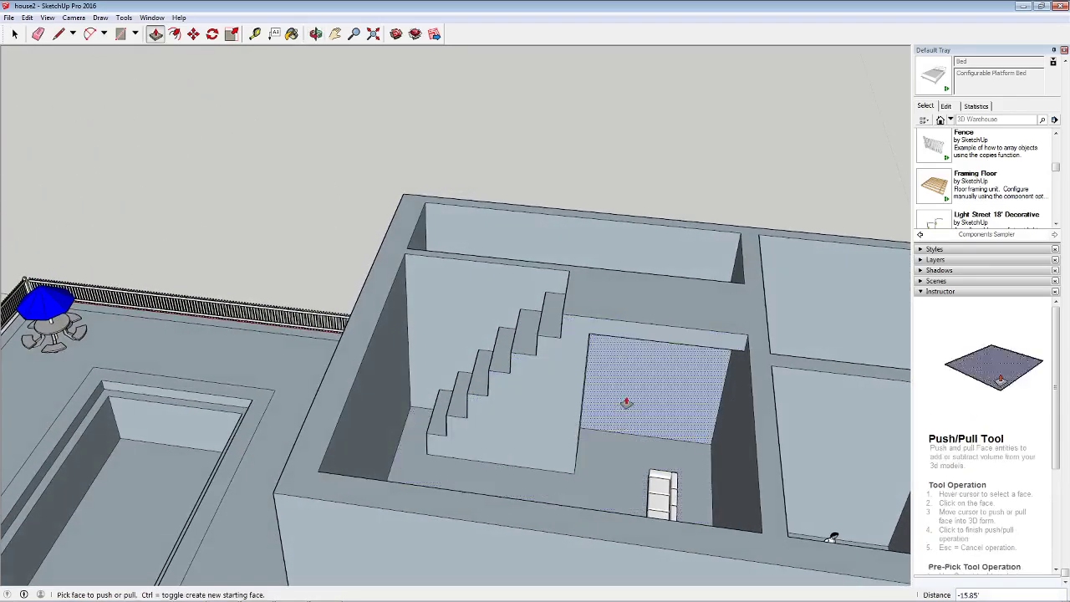
left_click(120, 33)
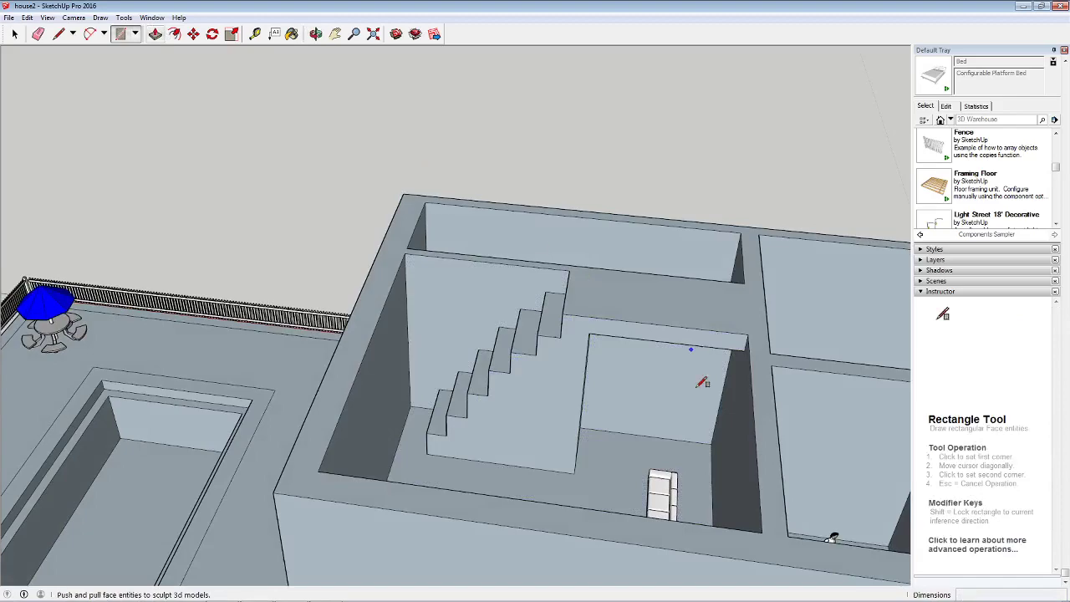
left_click(623, 423)
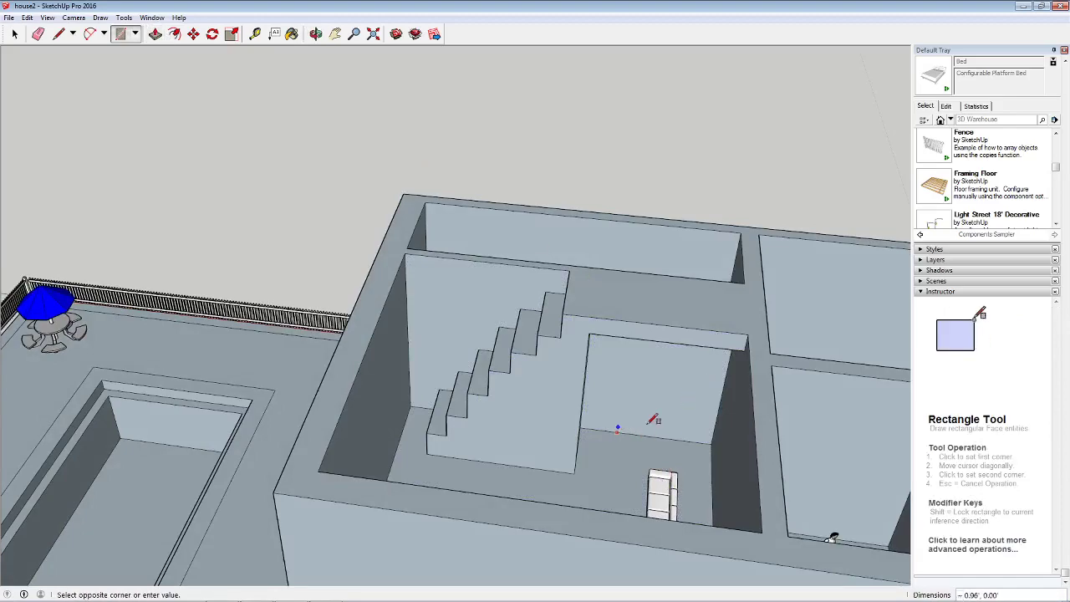
left_click(693, 358)
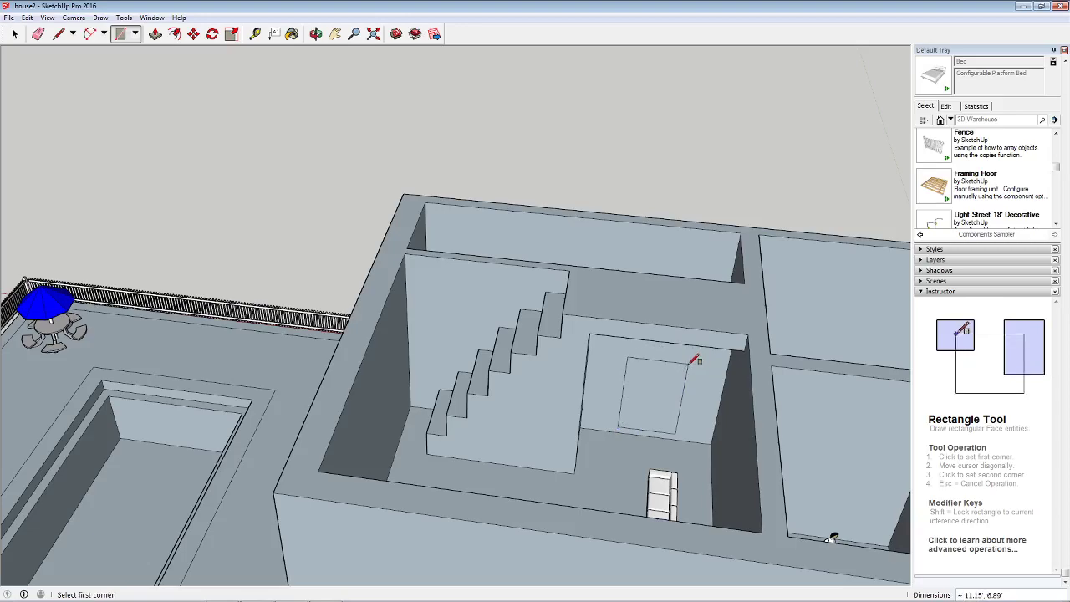
key("ctrl+z")
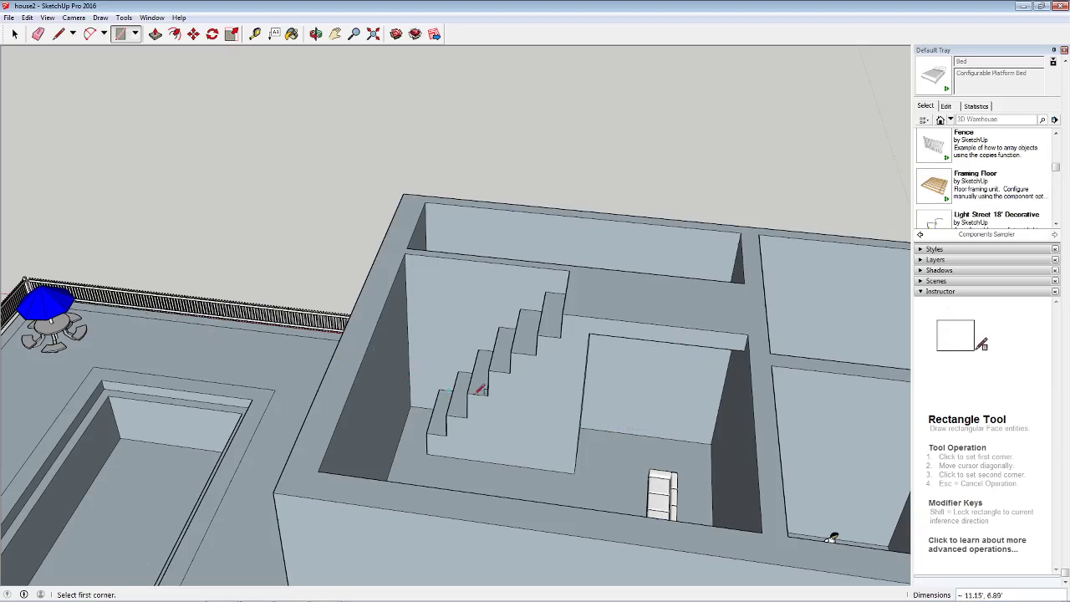
Draw a 7.86' by 13.66' doorway rectangle from the floor on the wall beneath the landing, and push it through the wall.
left_click(601, 429)
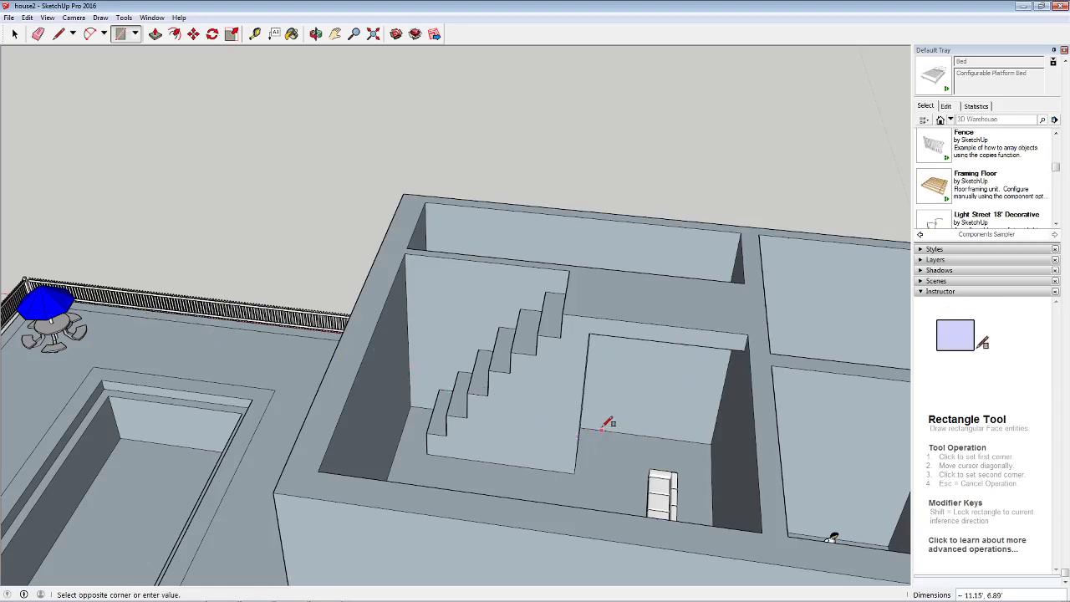
left_click(687, 347)
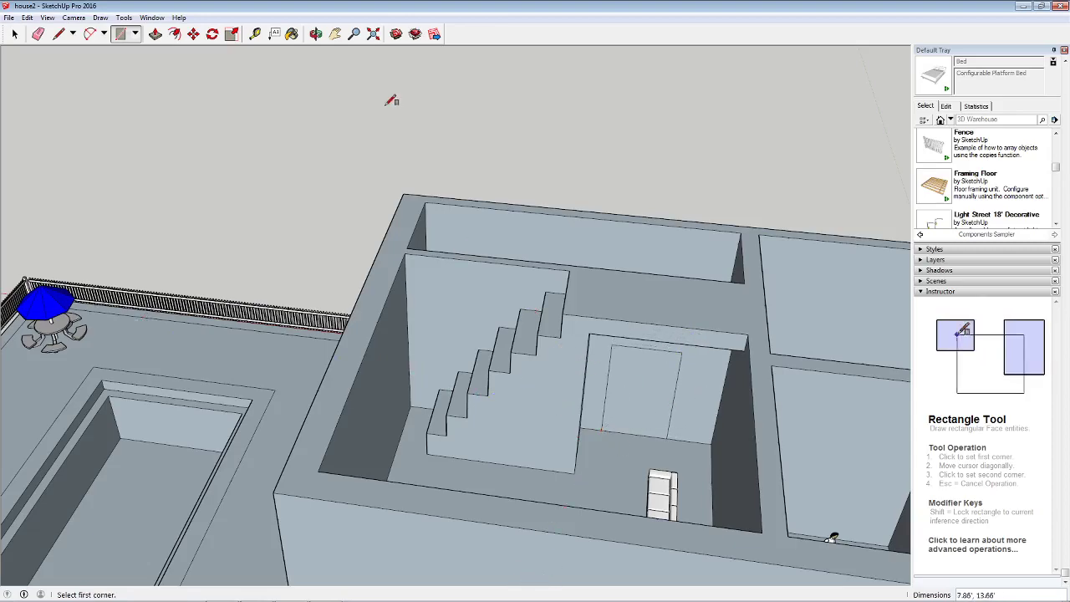
left_click(158, 33)
left_click(637, 426)
middle_click_drag(637, 429, 816, 480)
Draw a doorway rectangle from the floor on the narrow room's end wall adjoining the garage.
middle_click_drag(686, 598, 610, 541)
scroll(844, 497, "down", 3)
middle_click_drag(713, 359, 976, 498)
middle_click_drag(560, 95, 759, 155)
middle_click_drag(475, 230, 506, 91)
scroll(477, 101, "up", 5)
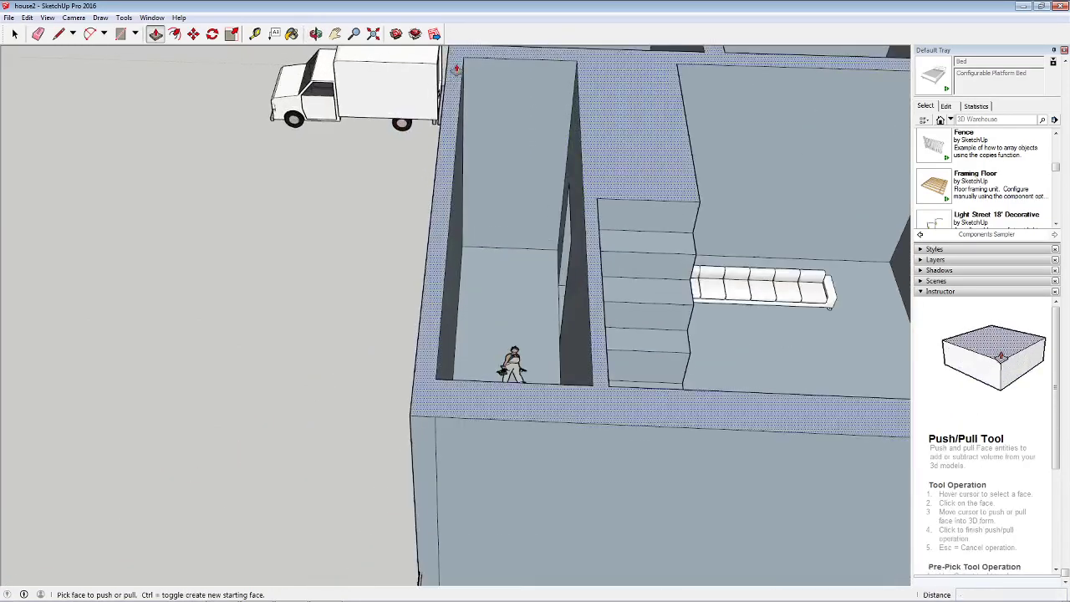
scroll(456, 71, "up", 4)
left_click(120, 34)
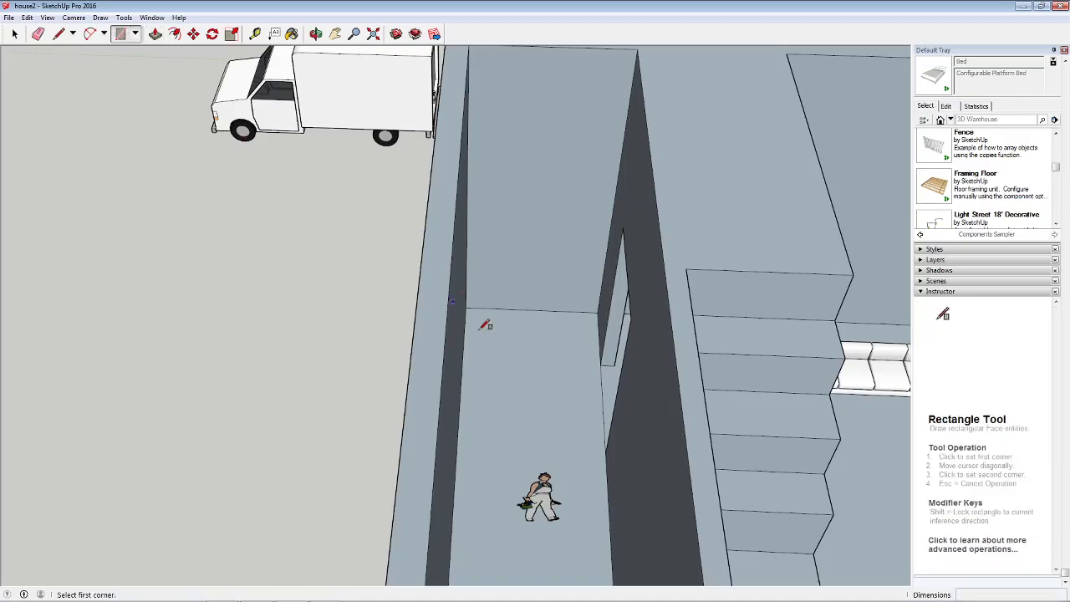
left_click(484, 308)
left_click(582, 182)
Draw two doorway rectangles, about 11.56' by 5.16' and 4.85' by 12.15', on the bedroom wall shared with the two small rooms.
middle_click_drag(589, 180, 401, 267)
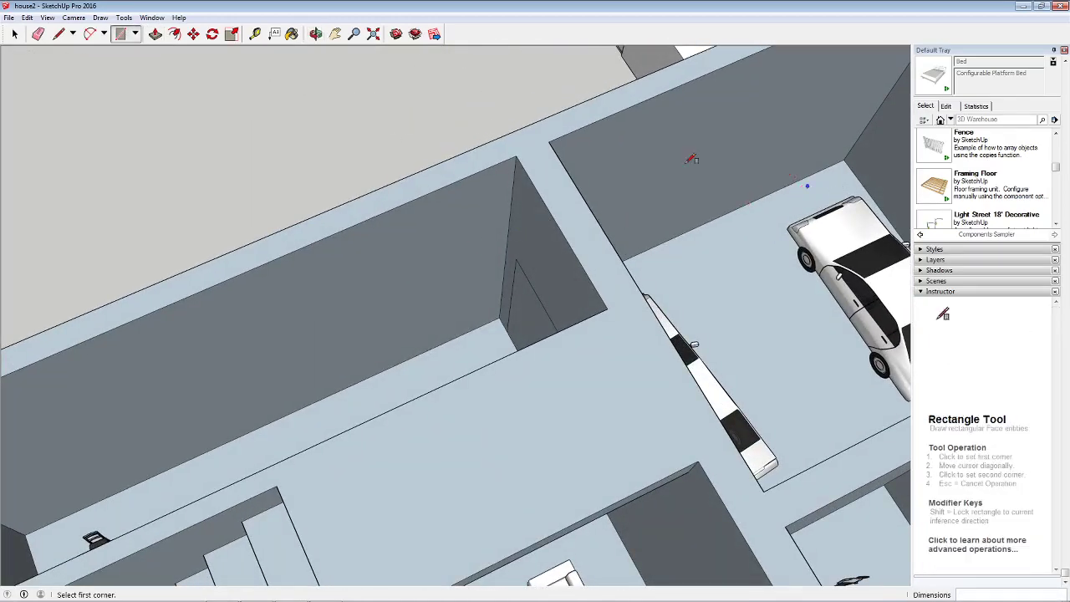
scroll(794, 310, "up", 3)
scroll(819, 394, "down", 2)
middle_click_drag(833, 416, 593, 339)
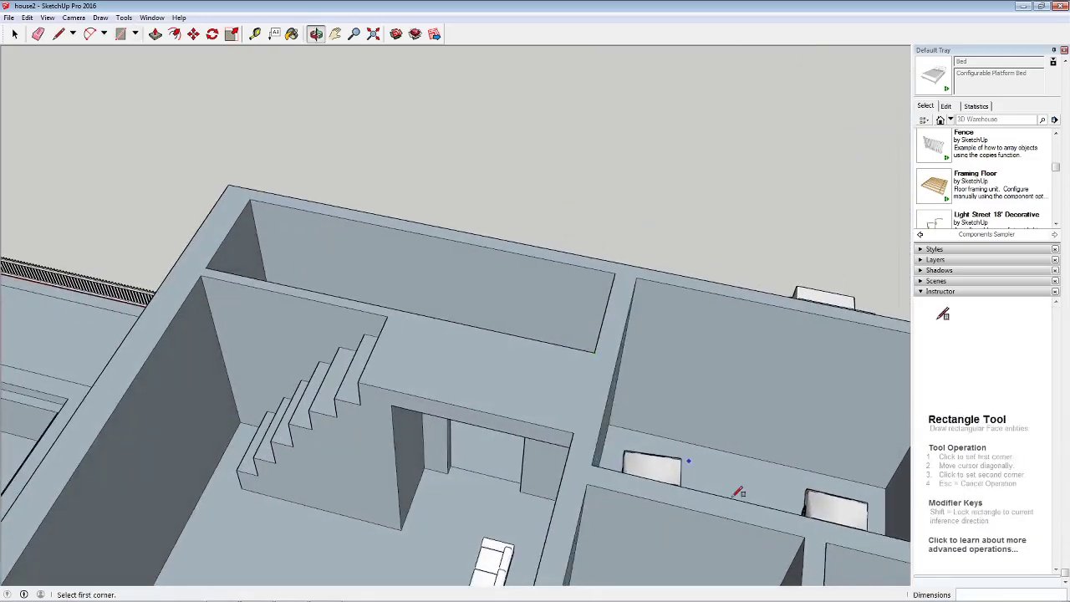
scroll(777, 534, "down", 1)
middle_click_drag(809, 565, 823, 435)
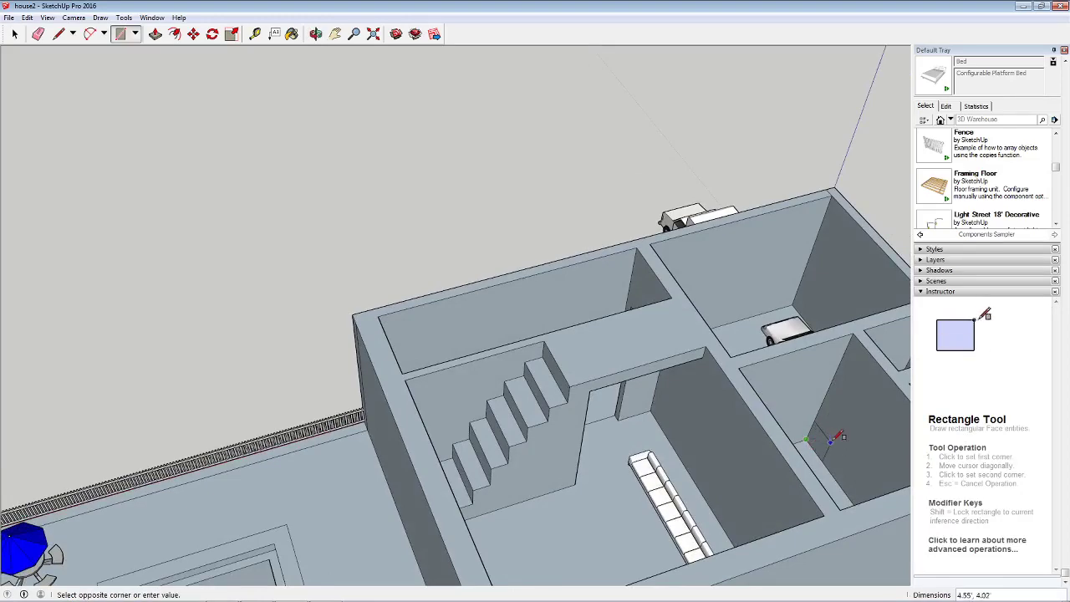
left_click(847, 495)
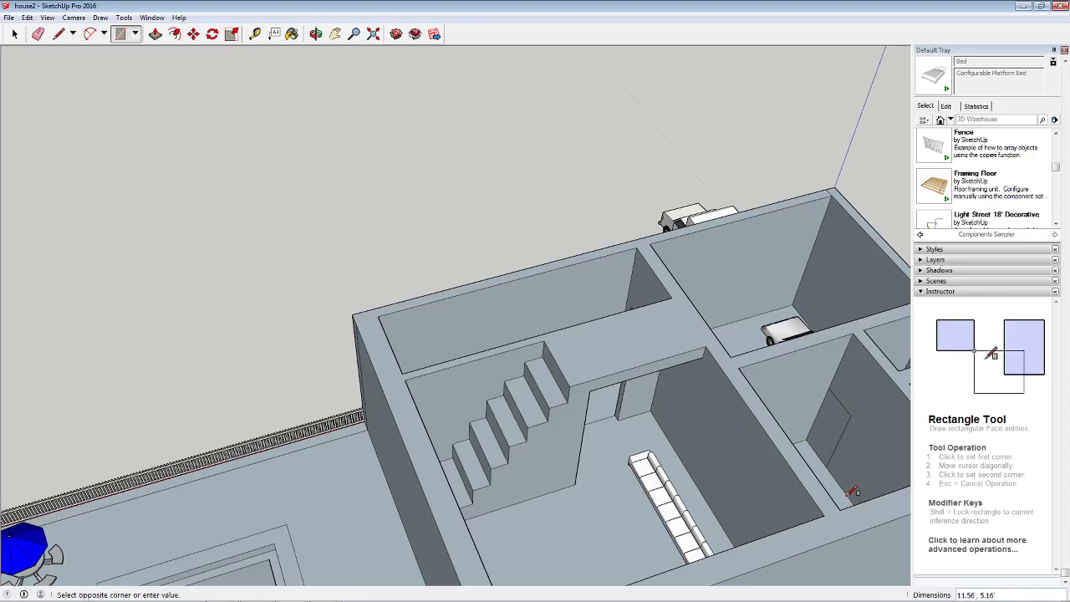
left_click(900, 471)
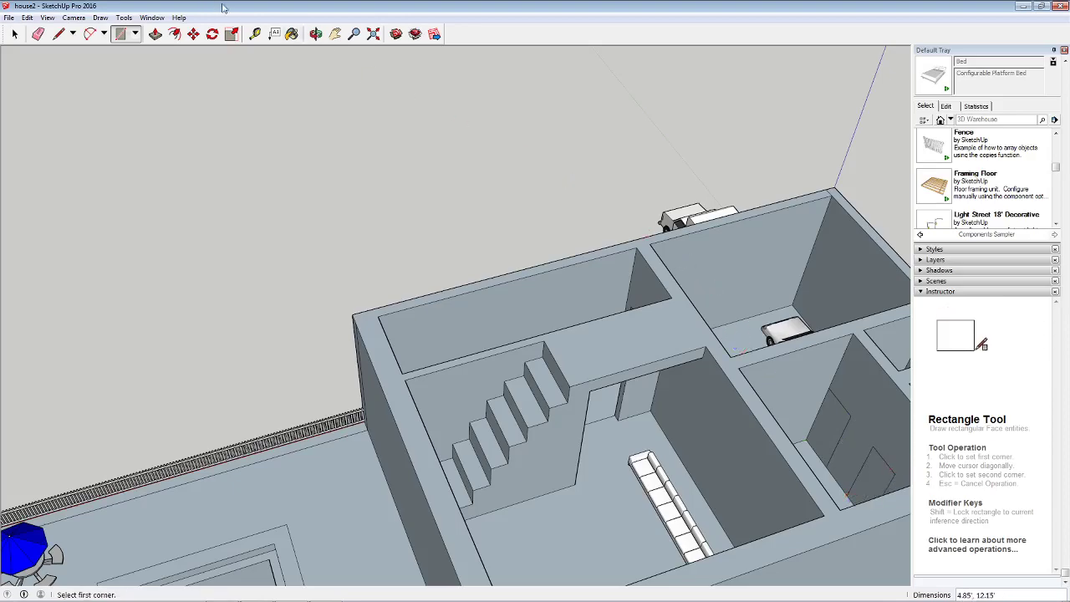
Push both doorway rectangles in the bedroom into the wall toward the two small rooms, the first about 2.34'.
left_click(156, 34)
middle_click_drag(286, 171, 430, 276)
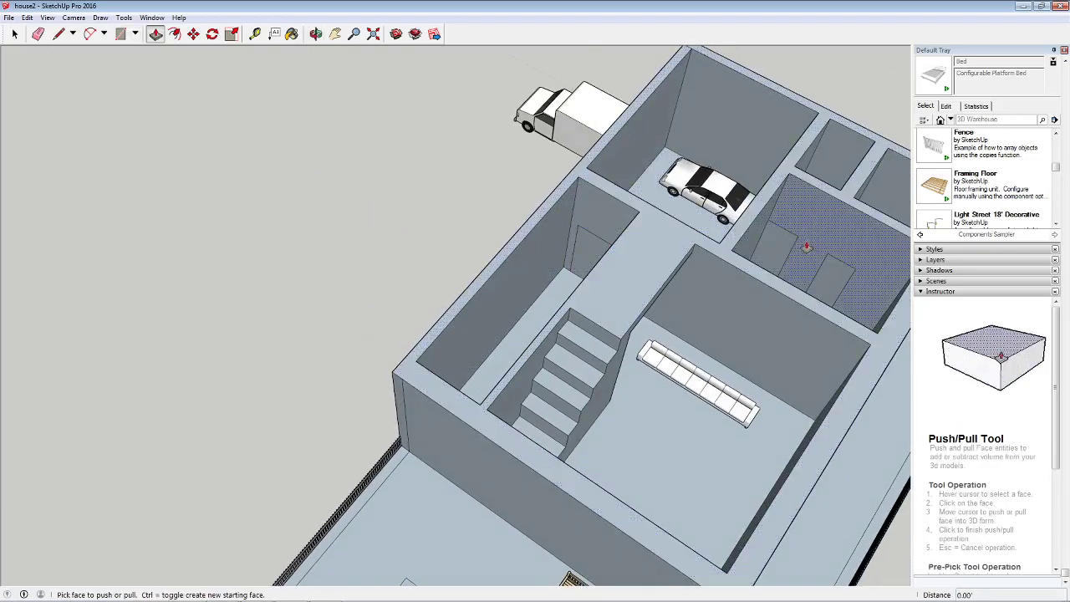
left_click(778, 252)
left_click(790, 241)
middle_click_drag(825, 266, 869, 322)
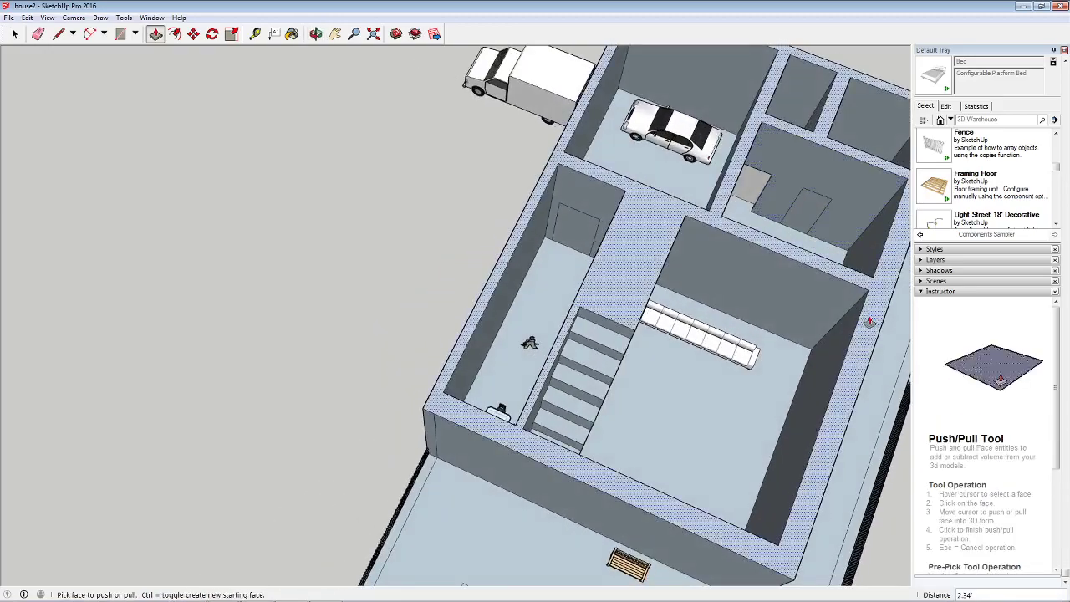
left_click(806, 224)
Push the doorway rectangle on the narrow room's end wall through toward the garage.
middle_click_drag(811, 209, 800, 242)
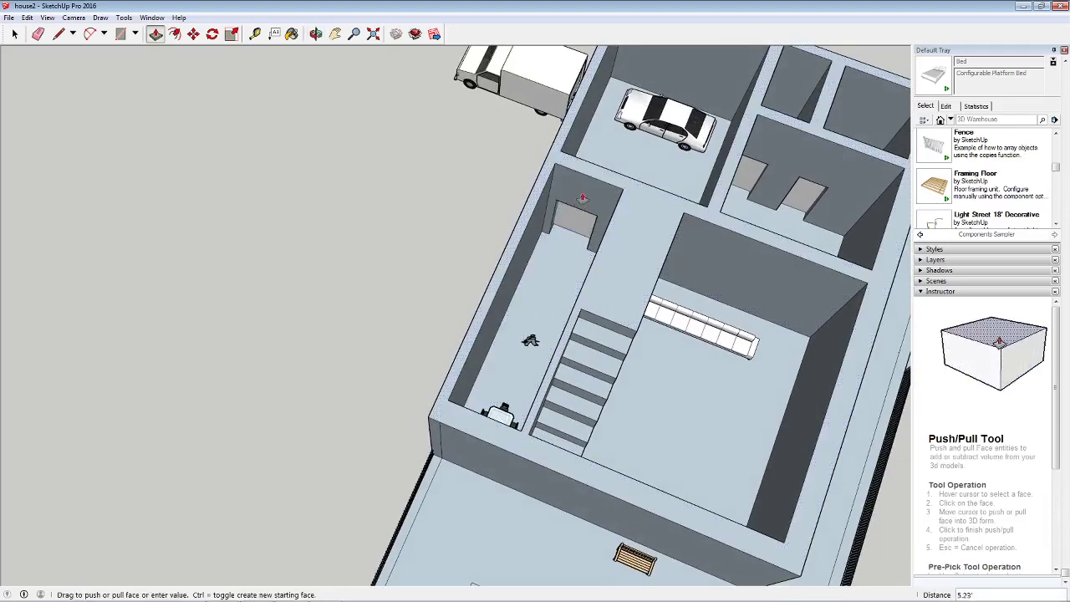
left_click(585, 218)
left_click(595, 218)
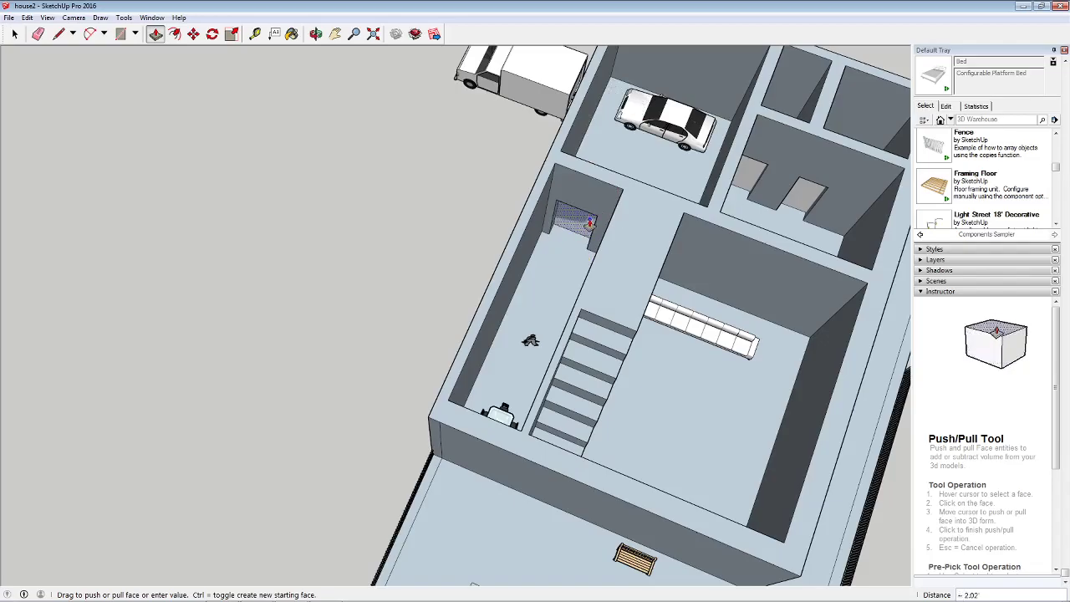
Push the blocks protruding into the two small rooms back to the wall surface to open both doorways to the bedroom.
middle_click_drag(585, 224, 834, 518)
scroll(854, 519, "down", 2)
middle_click_drag(877, 477, 468, 192)
left_click(335, 33)
left_click_drag(446, 376, 376, 196)
middle_click_drag(382, 251, 325, 454)
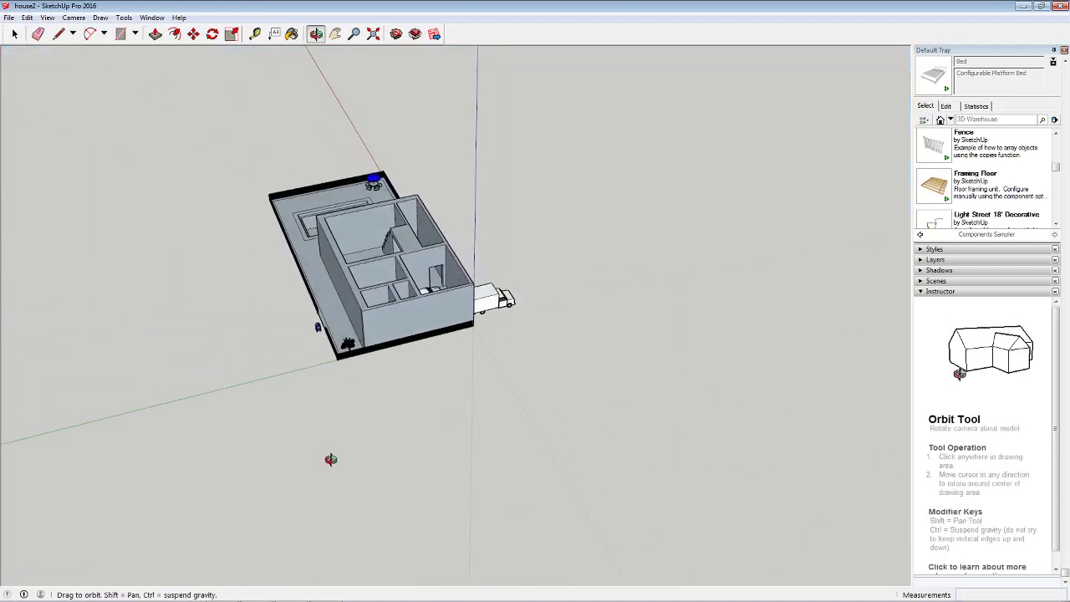
scroll(387, 309, "up", 2)
middle_click_drag(388, 308, 408, 368)
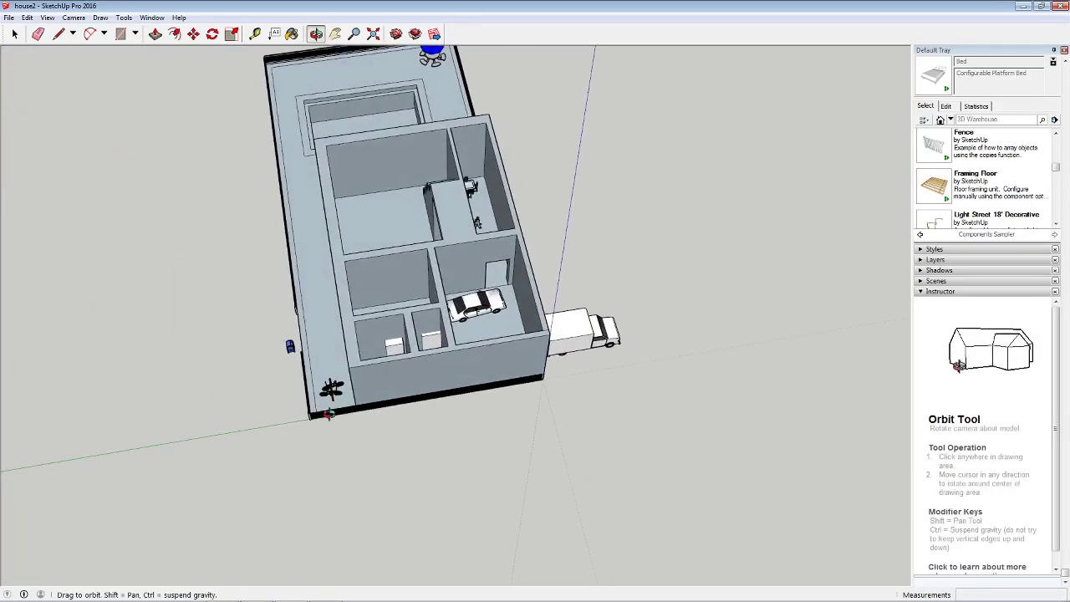
scroll(409, 368, "up", 2)
middle_click_drag(325, 253, 356, 375)
scroll(356, 375, "up", 2)
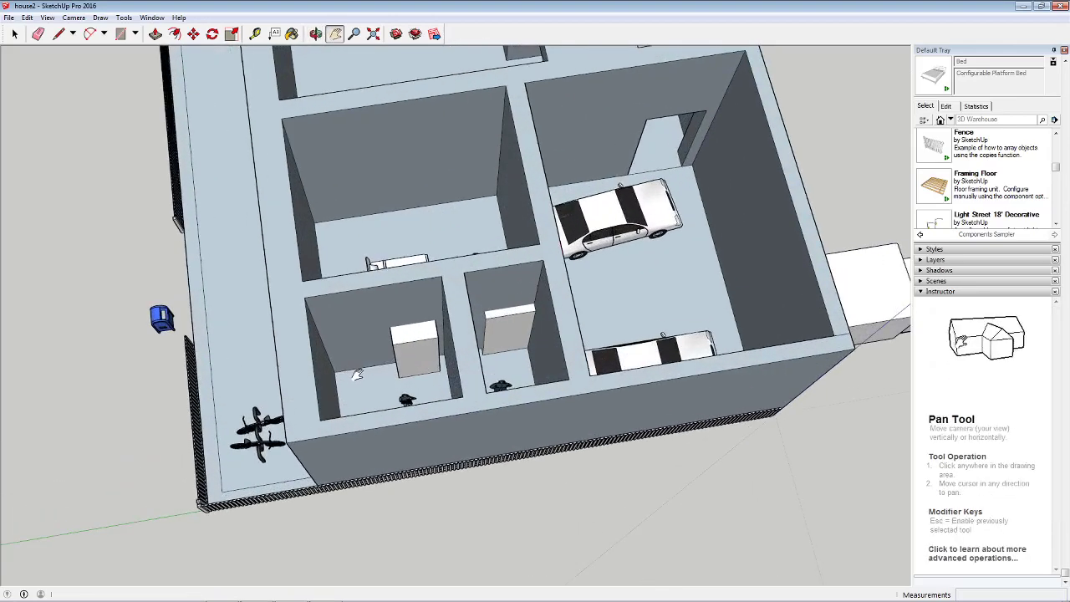
left_click(156, 34)
left_click(410, 336)
left_click(518, 331)
left_click(501, 351)
middle_click_drag(413, 339, 459, 355)
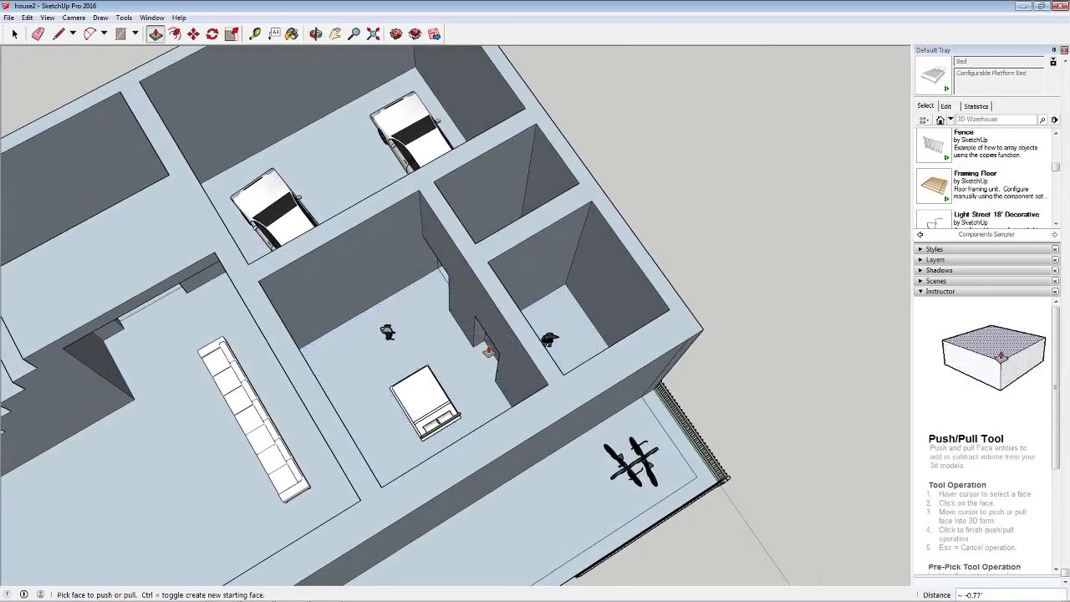
left_click(552, 341)
left_click(529, 366)
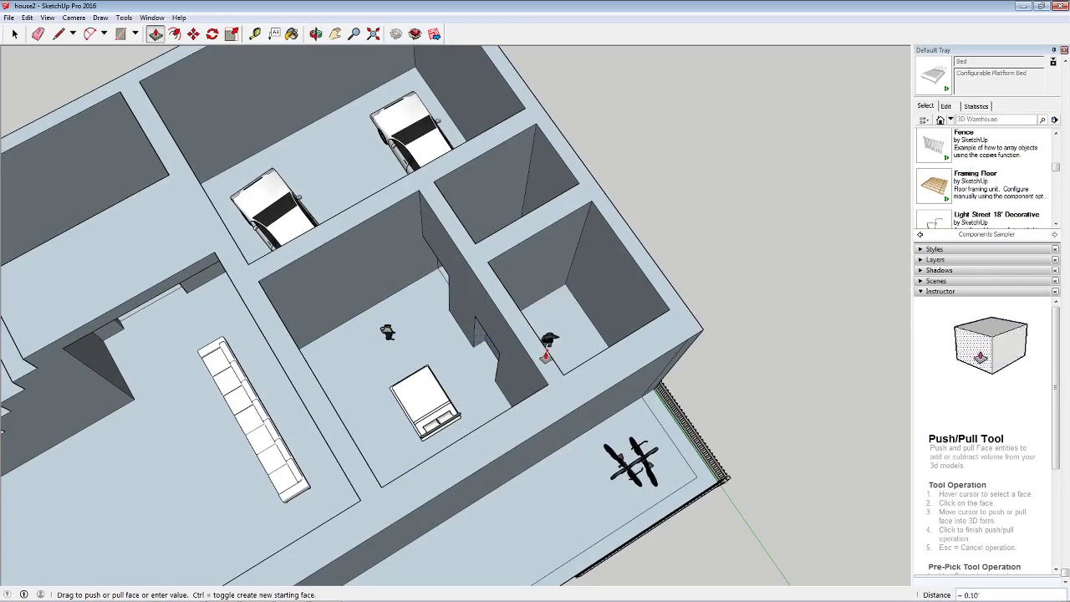
Draw lines along the wall tops to close the narrow and large rooms with ceiling faces, and outline a rectangular stairwell above the steps.
middle_click_drag(544, 355, 690, 347)
scroll(451, 426, "down", 3)
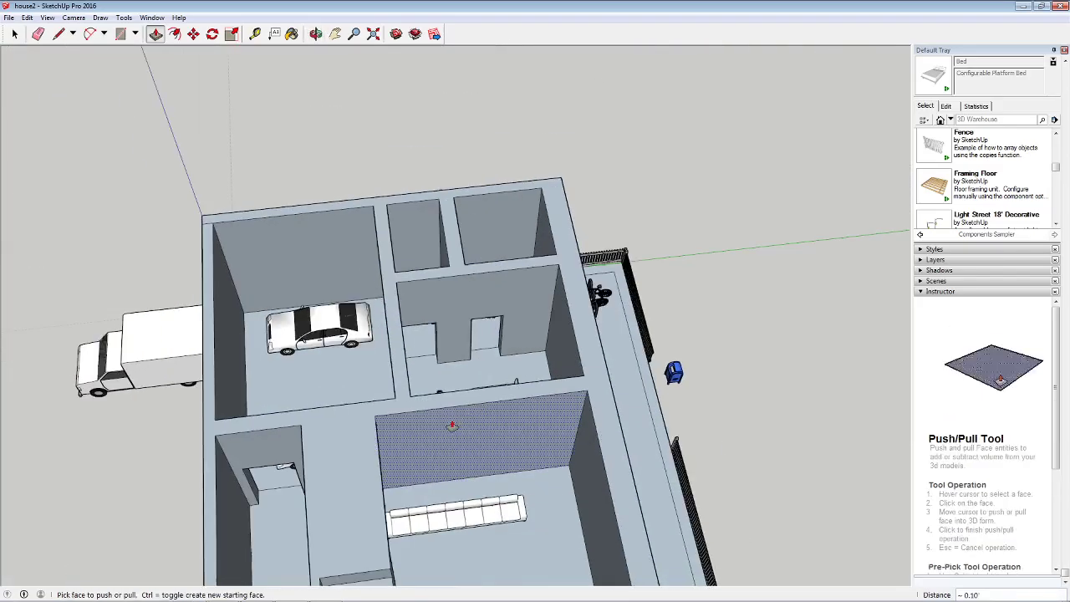
scroll(443, 419, "down", 2)
middle_click_drag(443, 419, 185, 402)
scroll(186, 402, "up", 5)
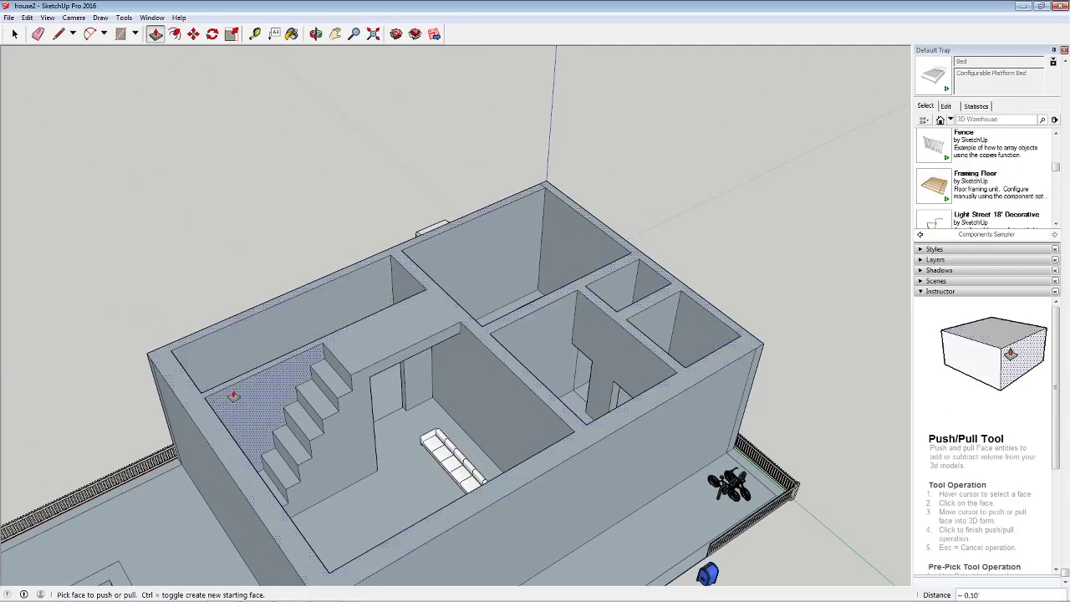
left_click(62, 34)
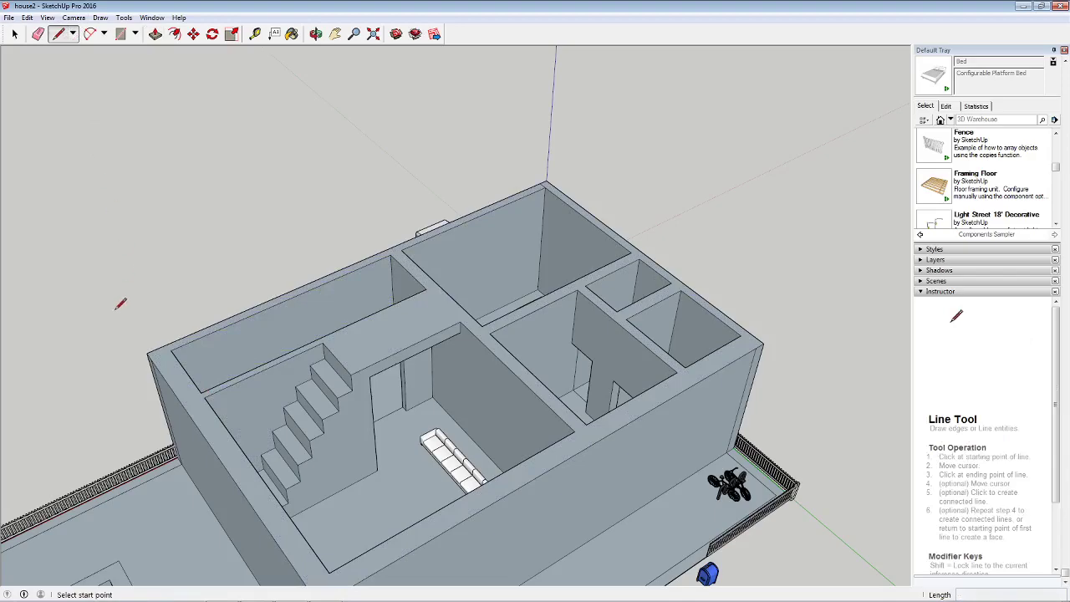
left_click(171, 349)
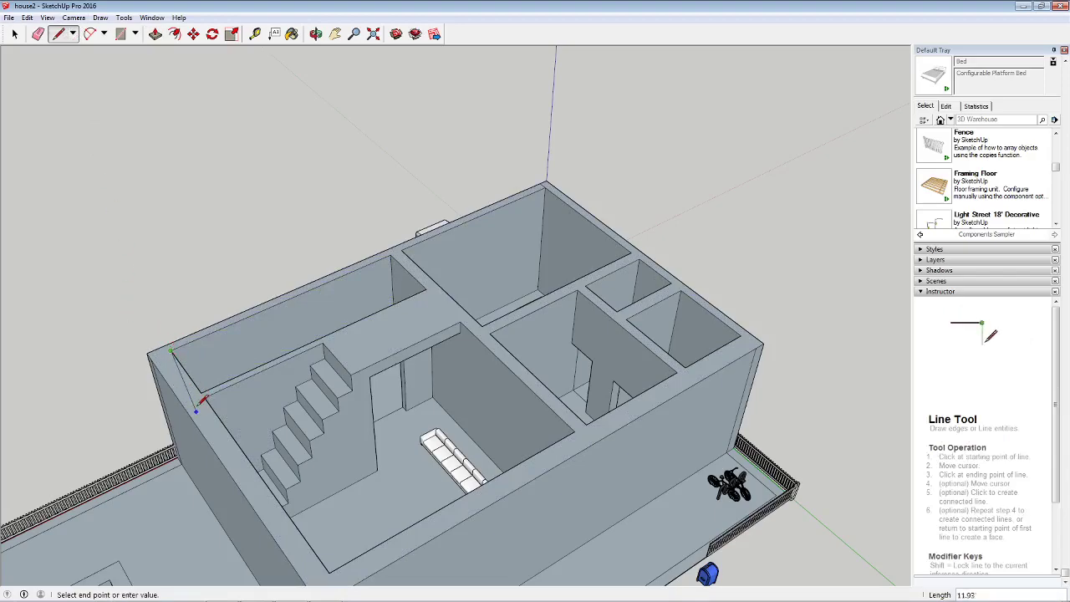
left_click(330, 568)
scroll(338, 543, "down", 3)
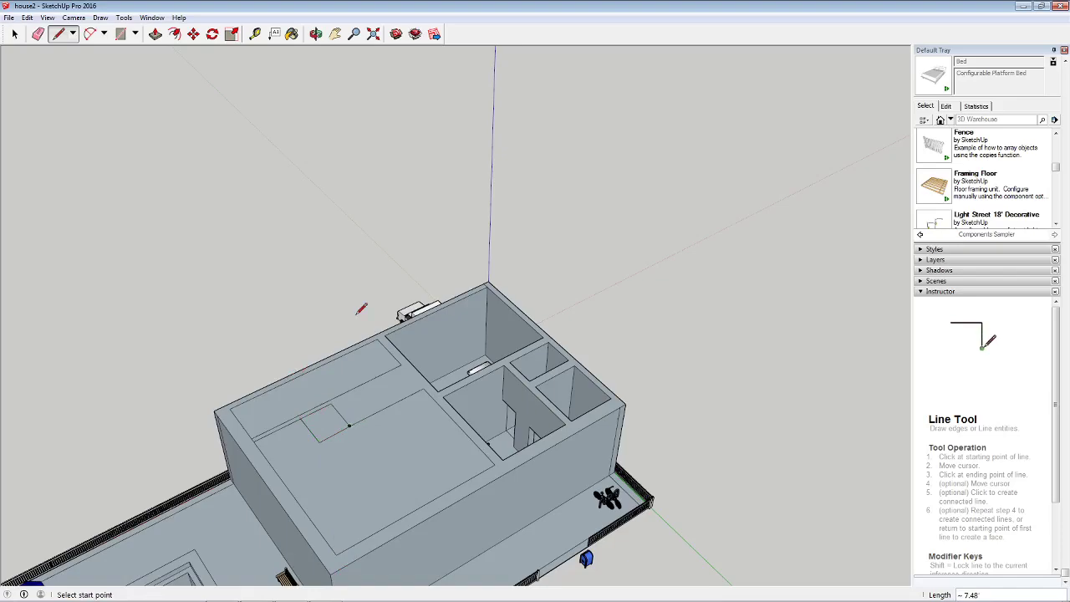
Push the stairwell rectangle above the steps downward through the ceiling and beyond the ground floor.
left_click(156, 34)
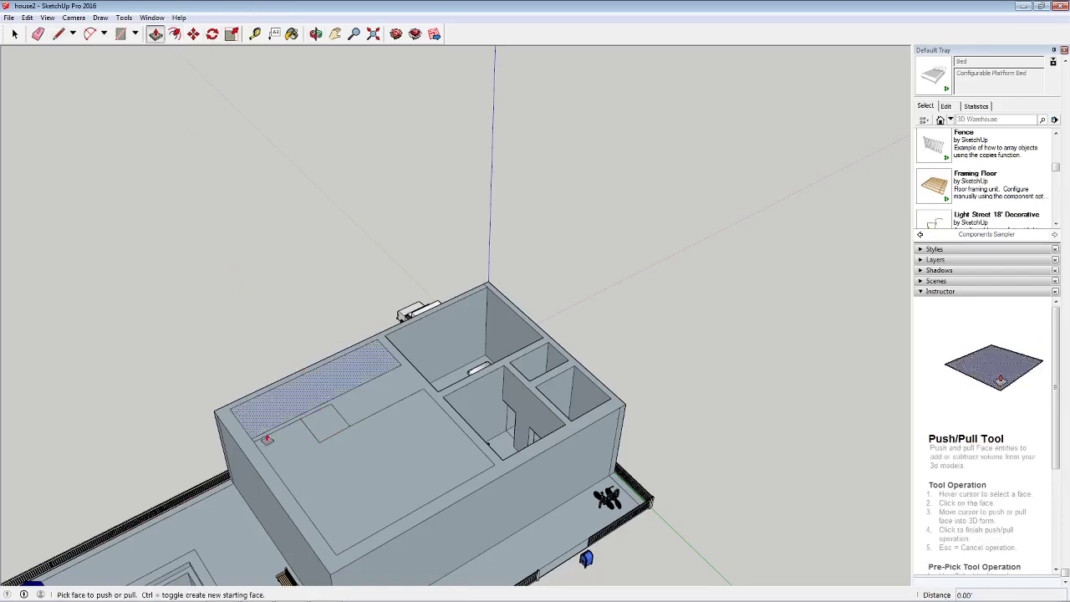
left_click(326, 425)
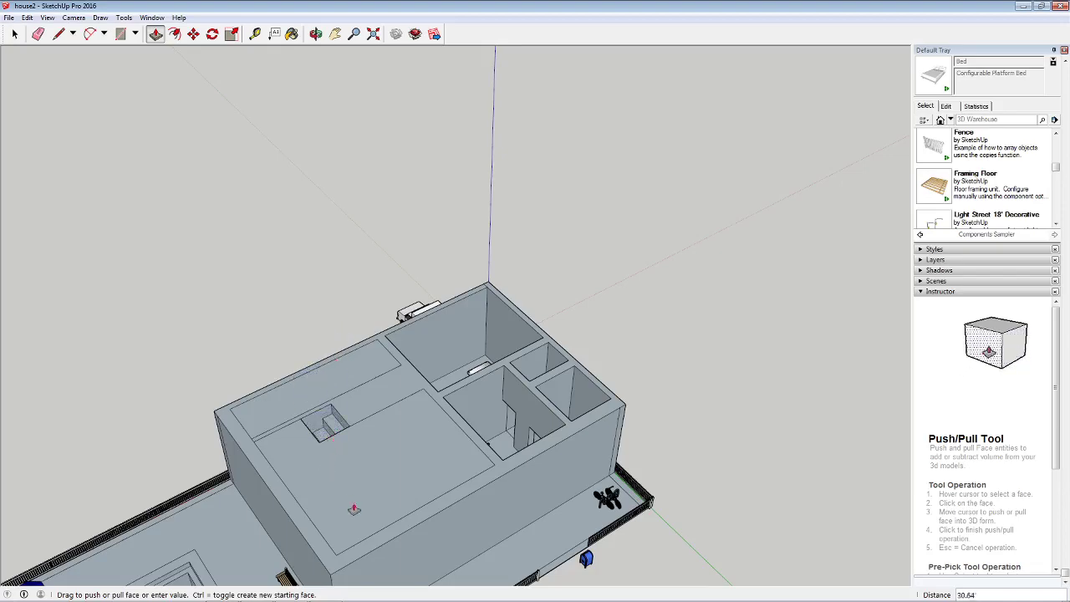
left_click(390, 557)
Push the shaft protruding beneath the house back up by about 3.39' from underneath.
middle_click_drag(719, 582, 39, 493)
left_click(246, 422)
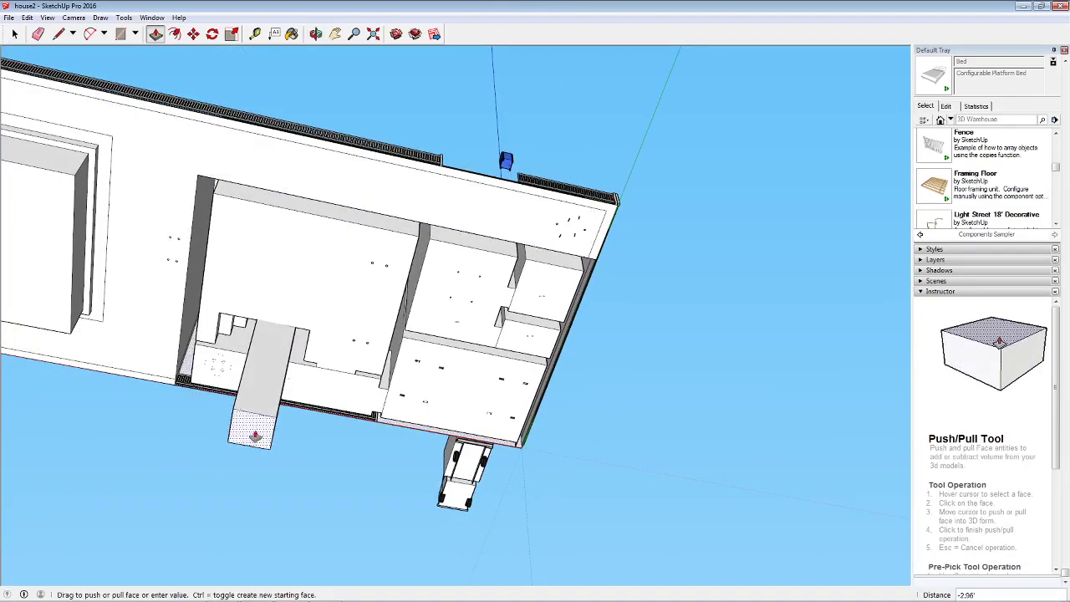
left_click(277, 380)
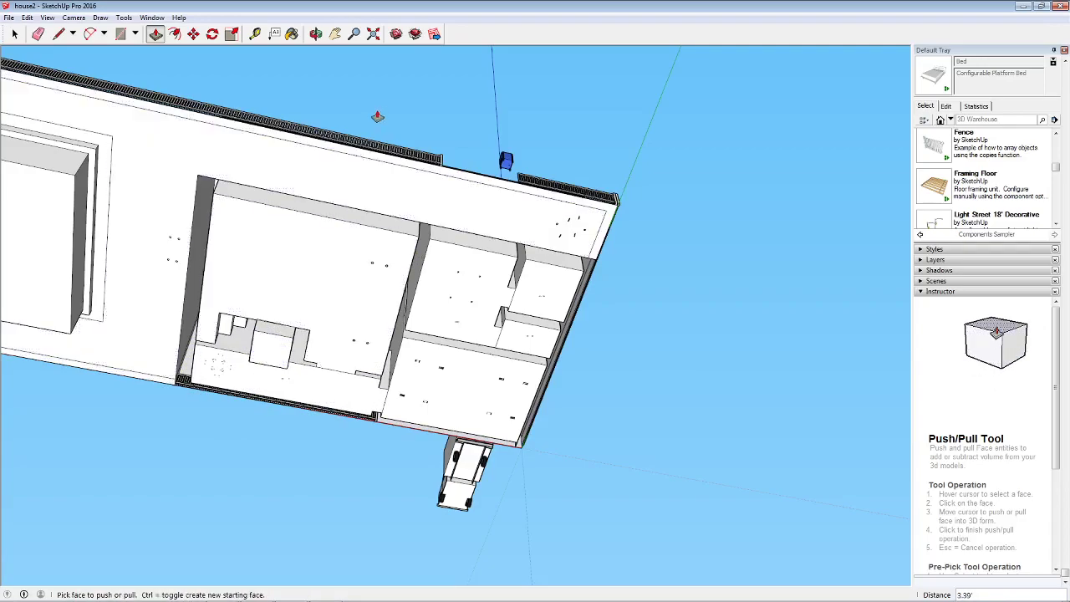
Draw a line about 11.03' long across the large room's ceiling from the stairwell corner to the outer wall edge.
key("o")
left_click_drag(387, 116, 419, 590)
middle_click_drag(419, 591, 610, 597)
middle_click_drag(125, 213, 200, 231)
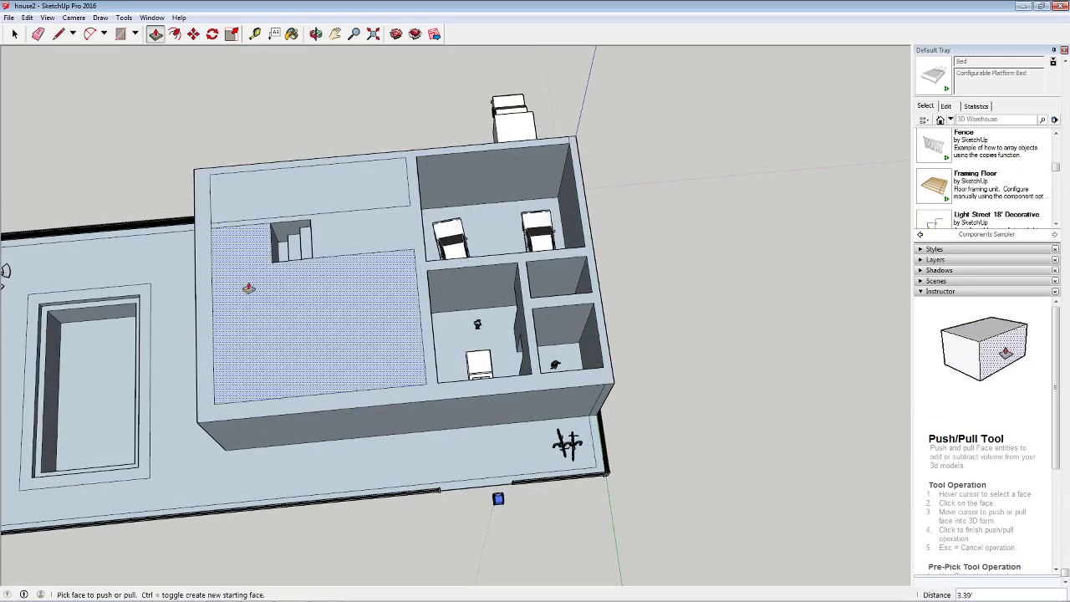
left_click(73, 34)
left_click(104, 33)
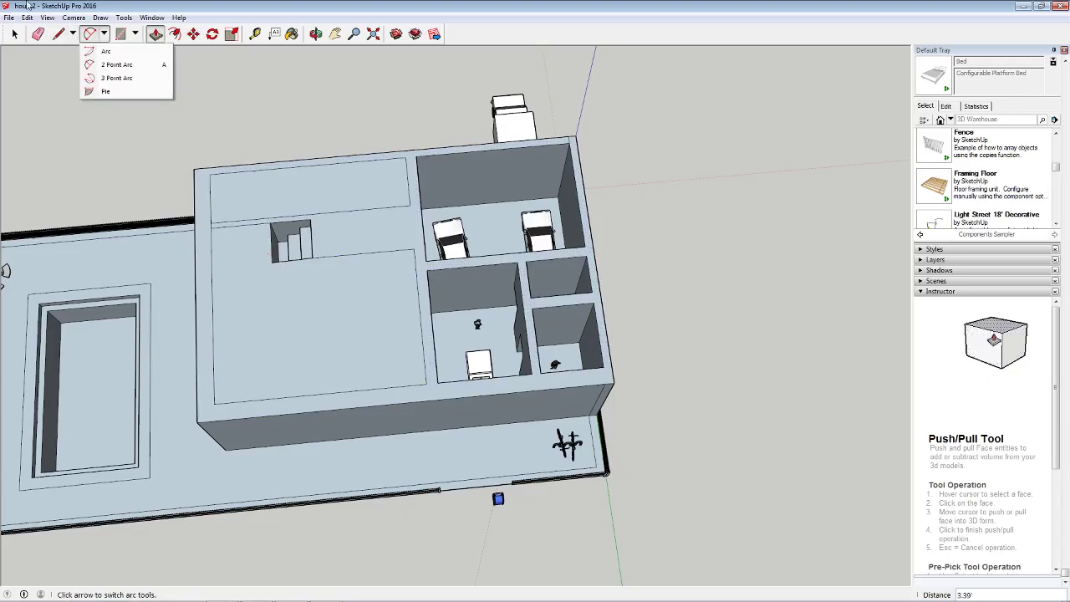
left_click(57, 36)
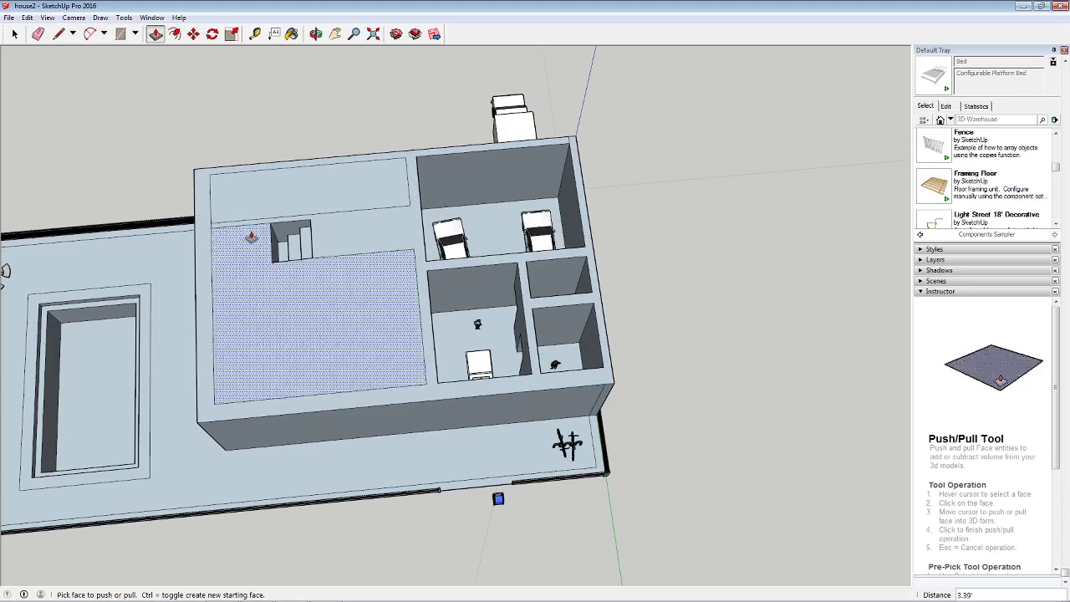
left_click(56, 36)
left_click(271, 266)
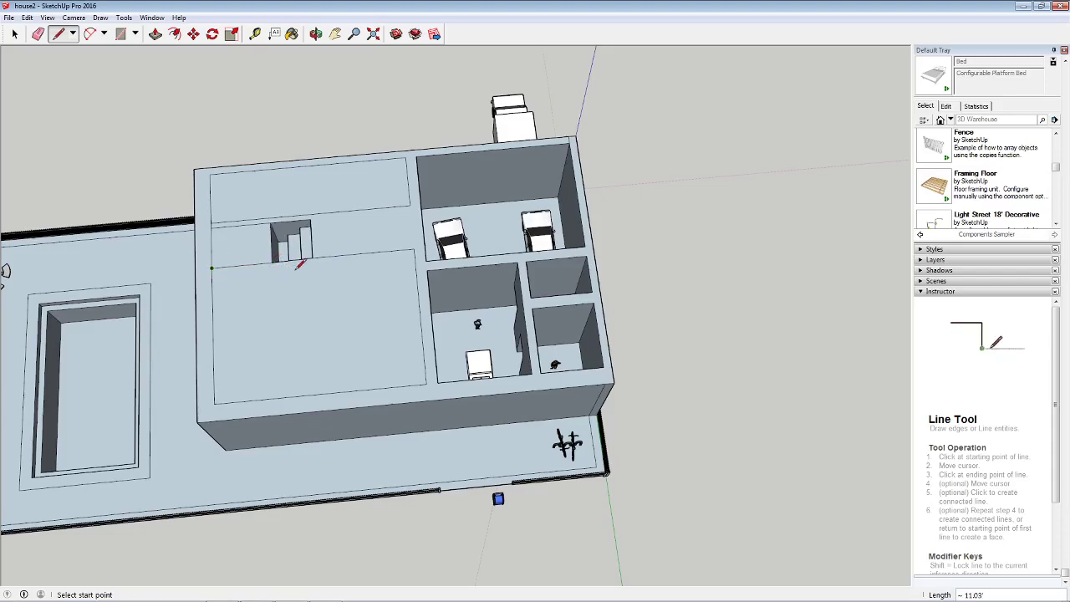
Push the ceiling strip between the stairwell and the outer wall downward to extend the stairwell opening to the wall.
left_click(156, 34)
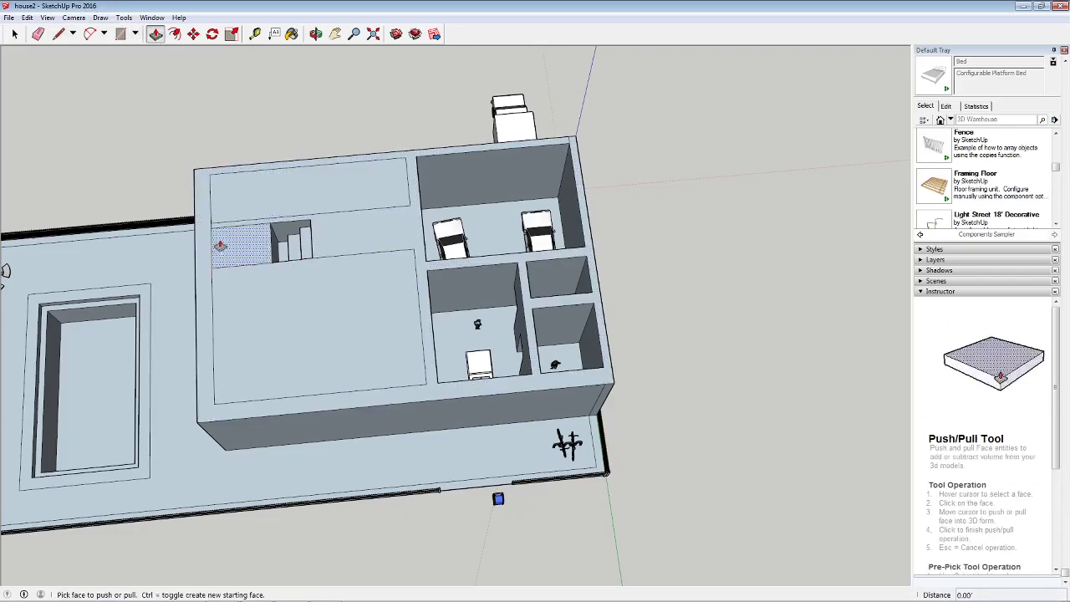
left_click(221, 249)
left_click(245, 315)
Draw lines along the wall tops to close the remaining open rooms, including the garage, with ceiling faces.
middle_click_drag(558, 290, 349, 2)
middle_click_drag(409, 456, 501, 589)
middle_click_drag(697, 186, 84, 209)
left_click(58, 34)
left_click(346, 268)
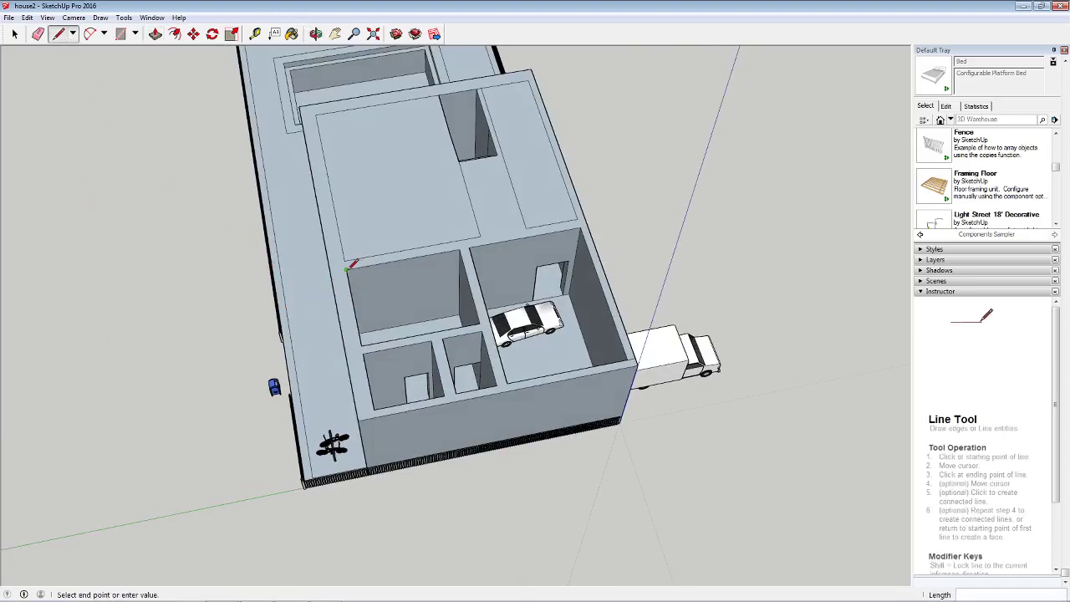
left_click(361, 346)
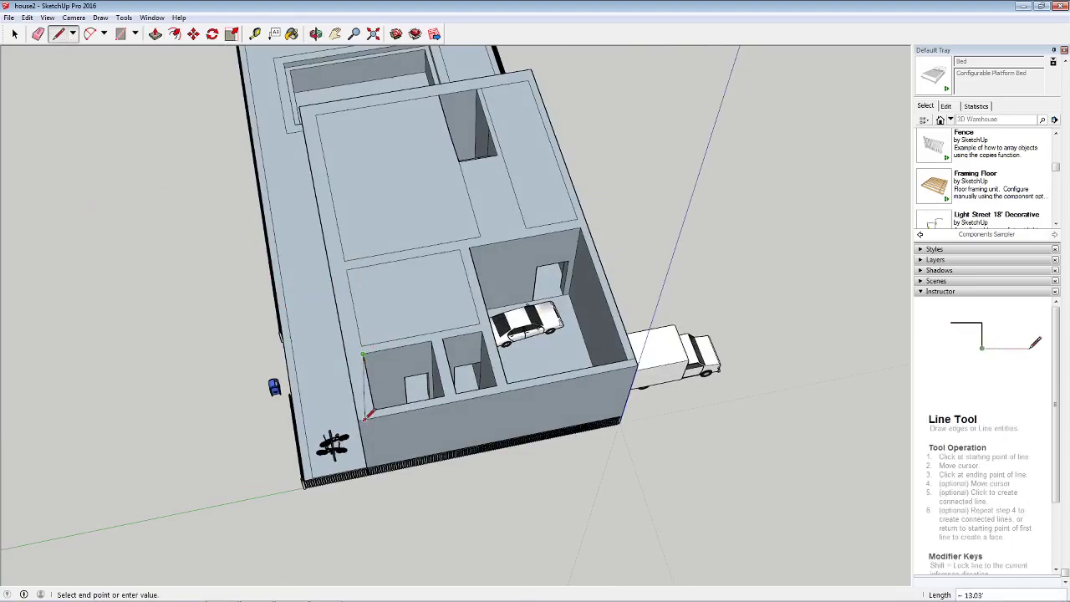
left_click(376, 409)
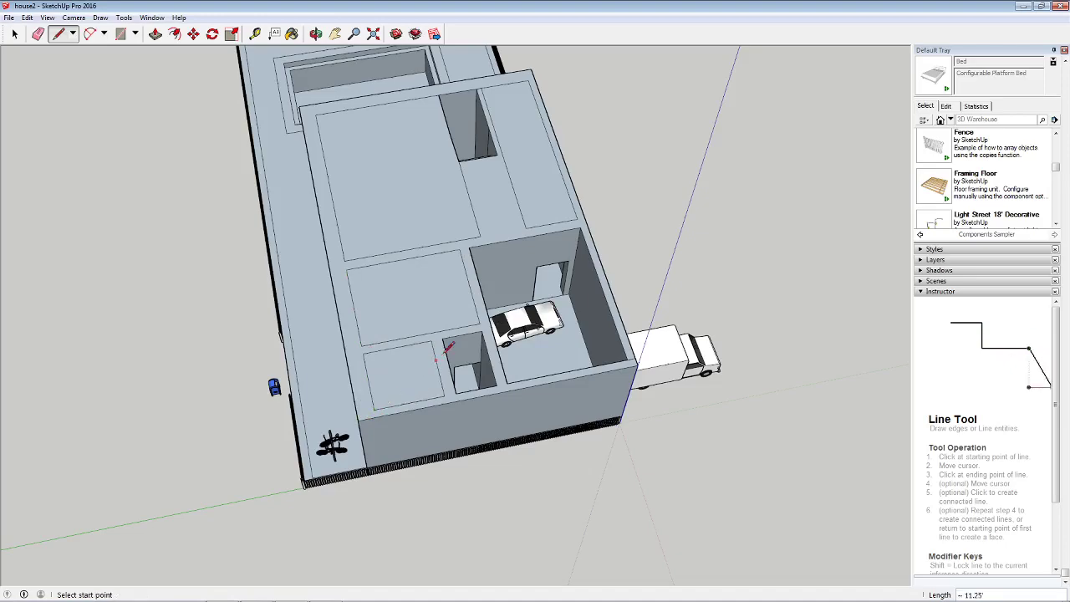
left_click(457, 391)
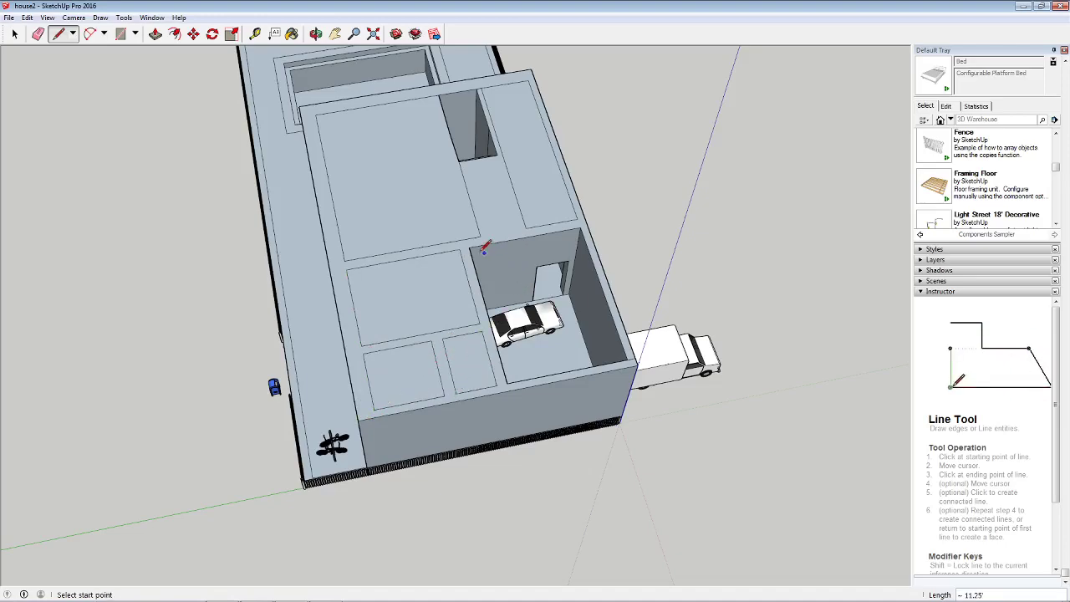
left_click(583, 227)
Move the truck about 12.14' away from the garage's outer wall.
middle_click_drag(523, 159, 428, 444)
left_click(193, 34)
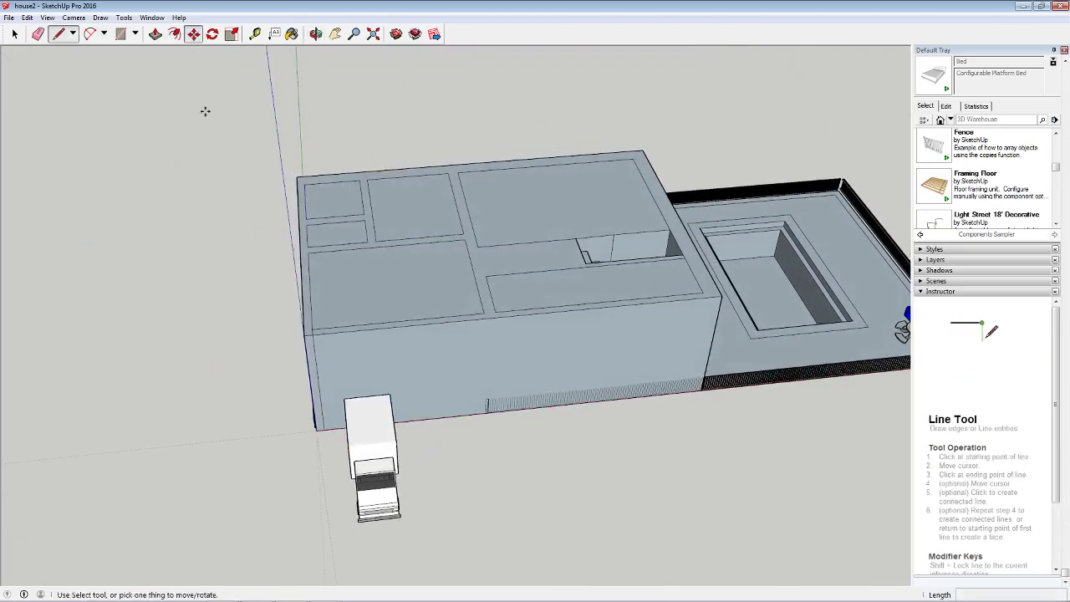
left_click(368, 437)
left_click(371, 493)
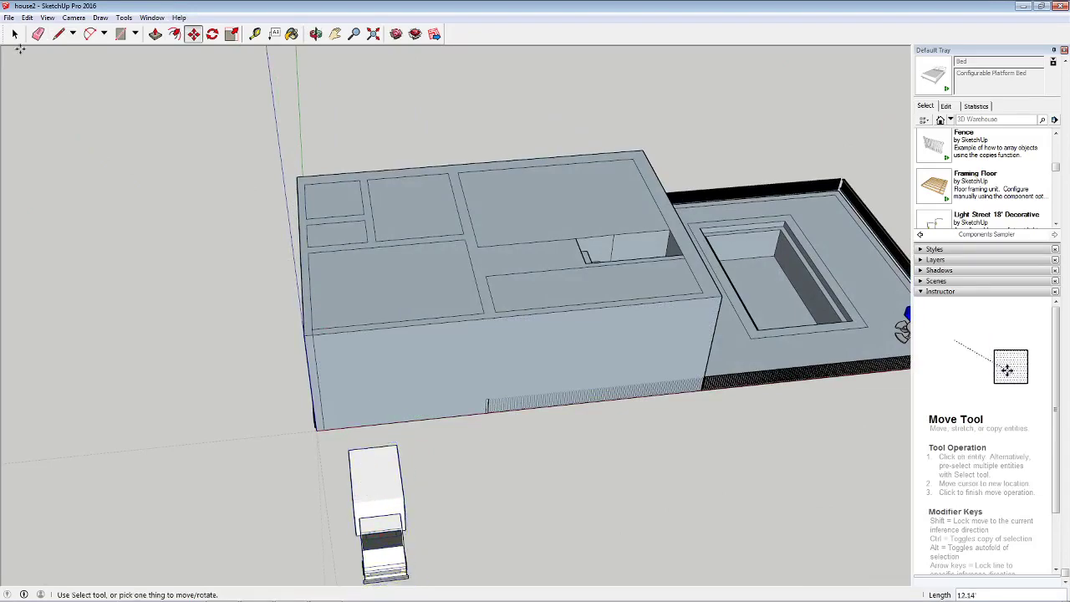
Draw a rectangle about 26.25' by 19.58' on the garage's outer wall and offset its outline slightly inward as a door frame.
left_click(121, 34)
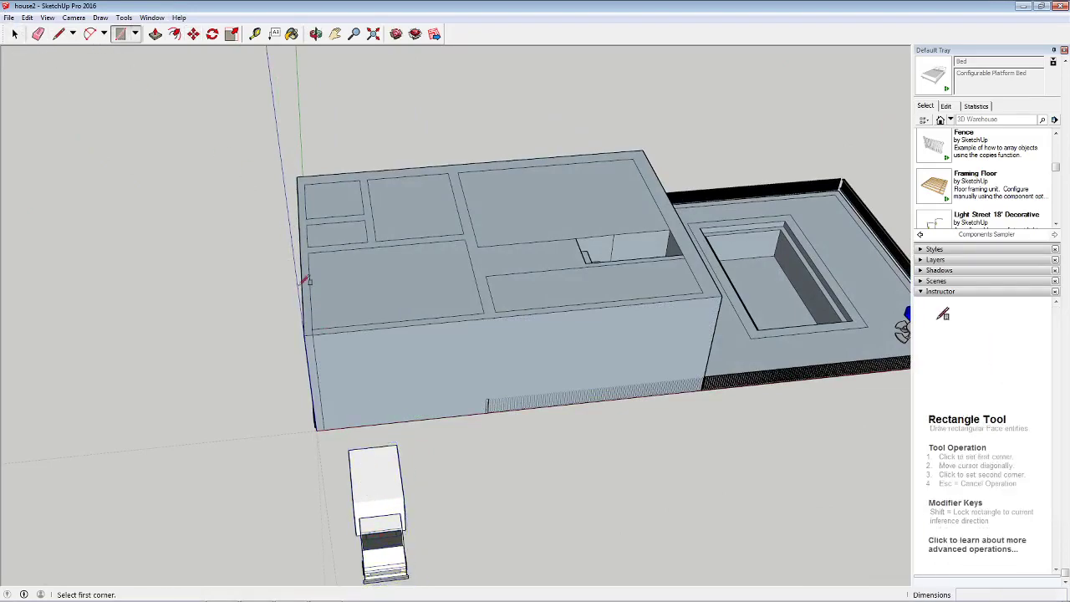
left_click(339, 426)
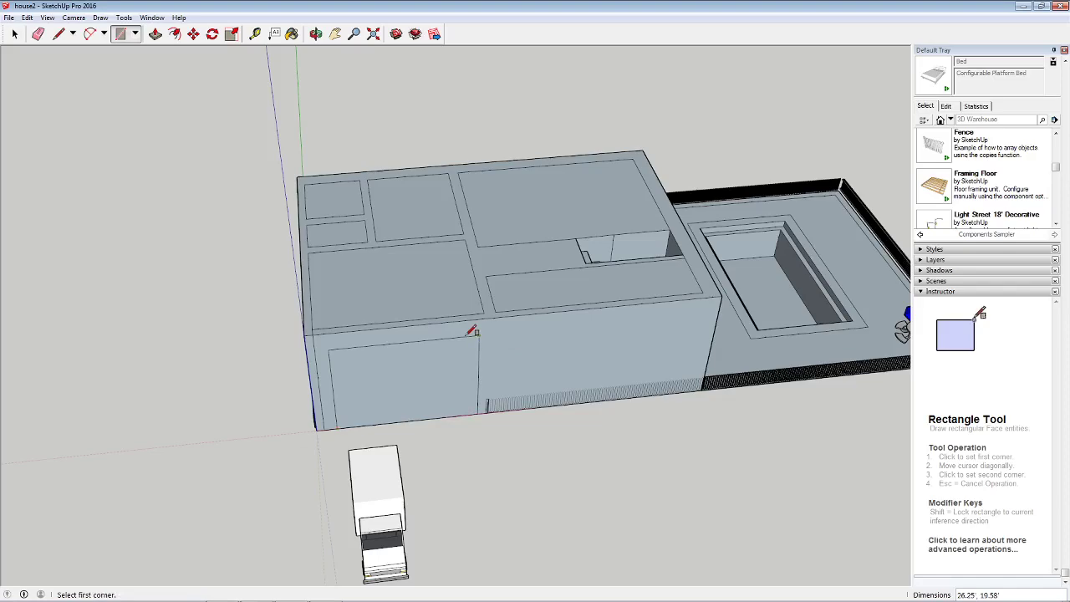
left_click(173, 33)
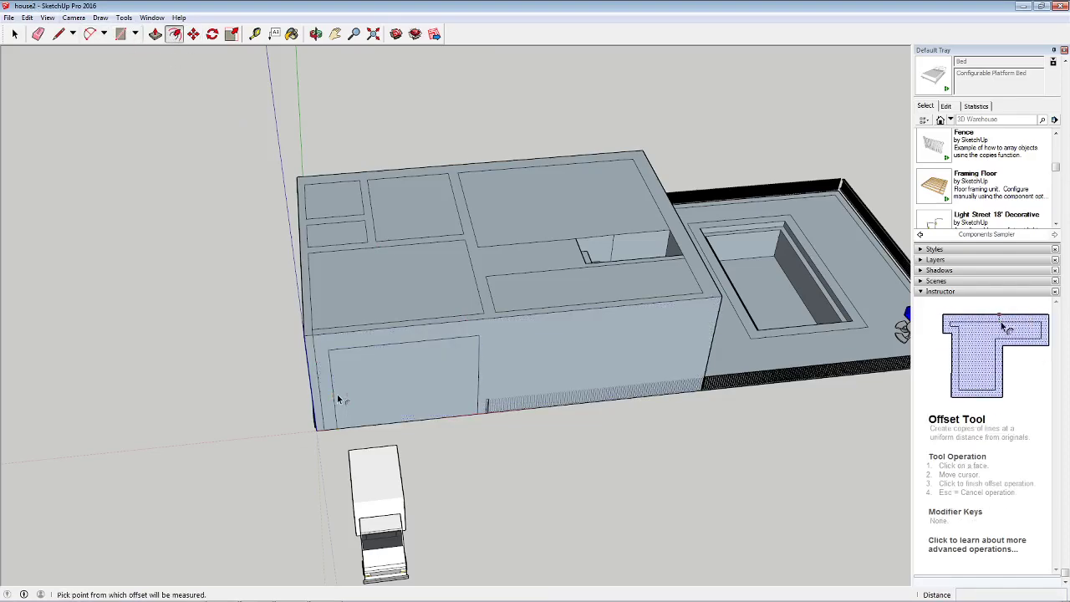
left_click(346, 399)
left_click(340, 400)
Push the rectangle inside the door frame about 1.43' through the wall to open the garage.
left_click(155, 34)
left_click(393, 418)
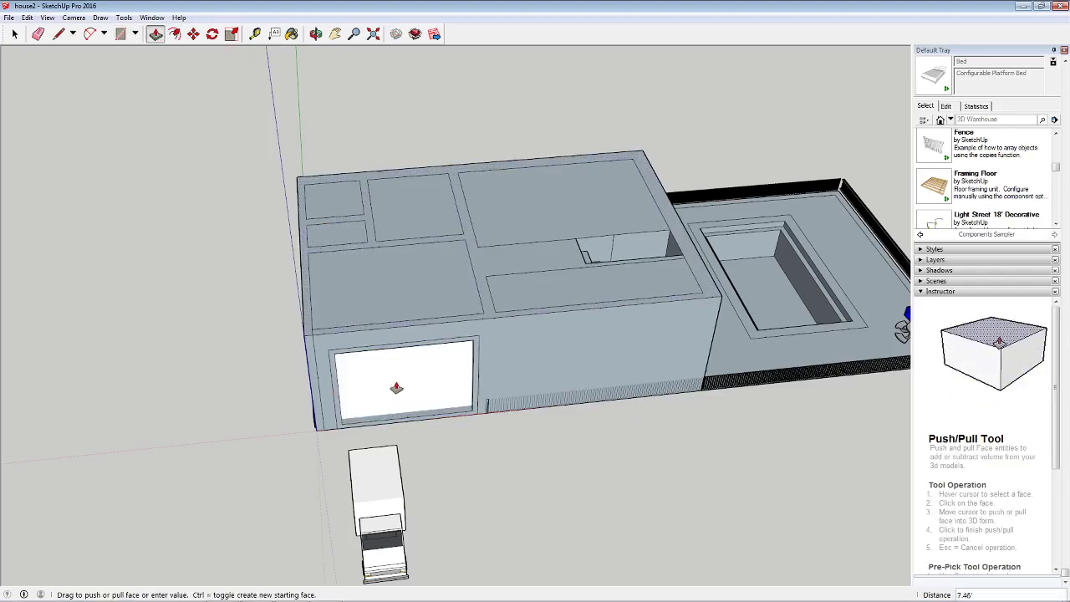
left_click(376, 333)
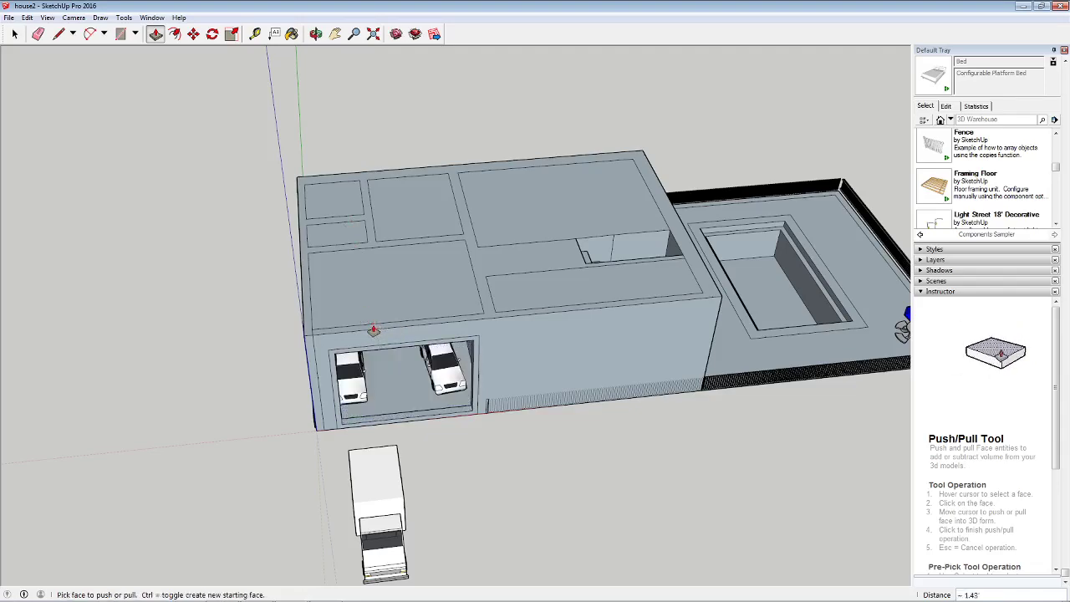
Separate the top of the pool-side end wall with a line and raise that strip by 2.79'.
middle_click_drag(798, 282, 423, 329)
key("l")
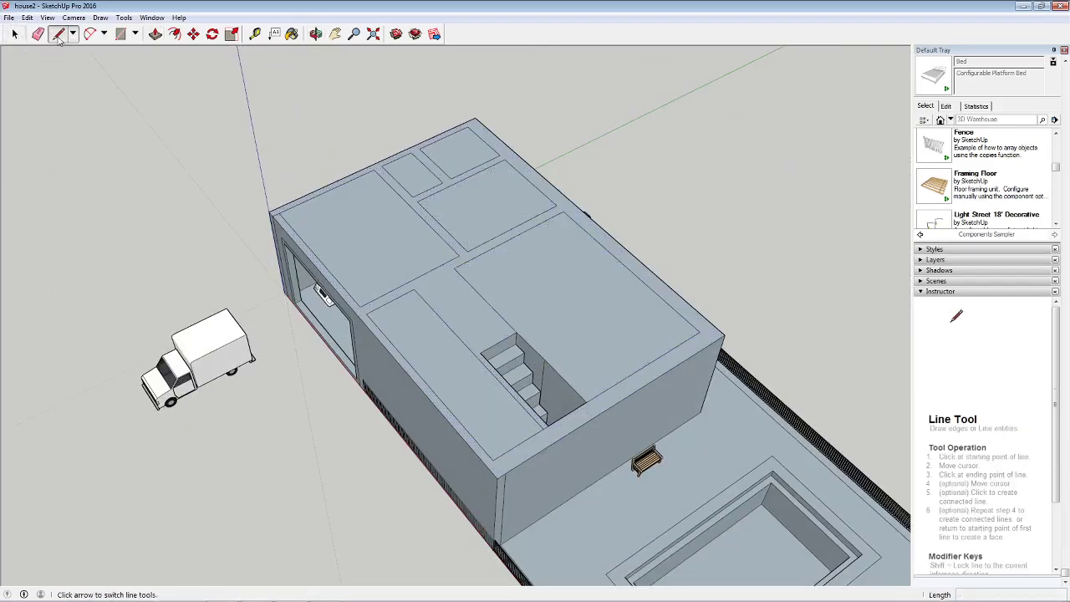
left_click(698, 333)
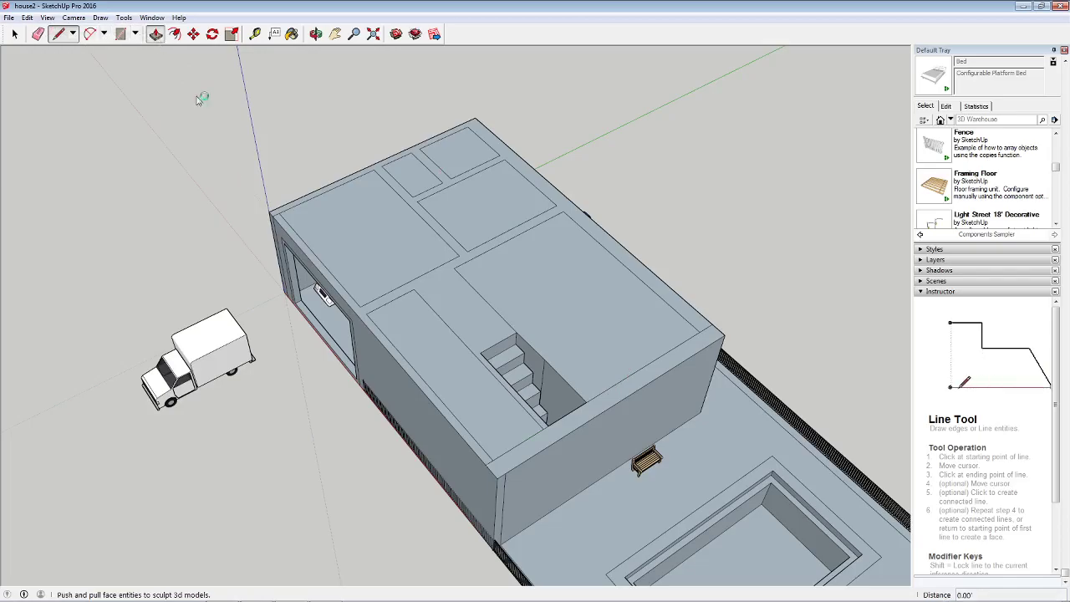
left_click(157, 35)
left_click_drag(626, 385, 626, 375)
middle_click_drag(626, 375, 194, 91)
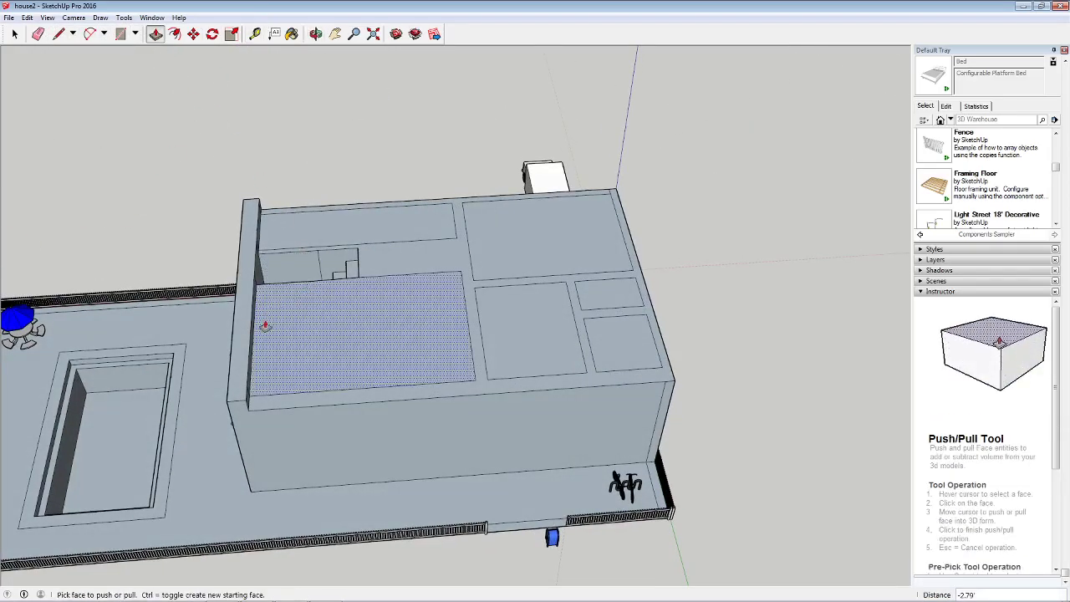
Erase the dividing edges on the raised end wall's inner face above the stairwell, restoring any face removed by accident.
middle_click_drag(268, 365, 412, 249)
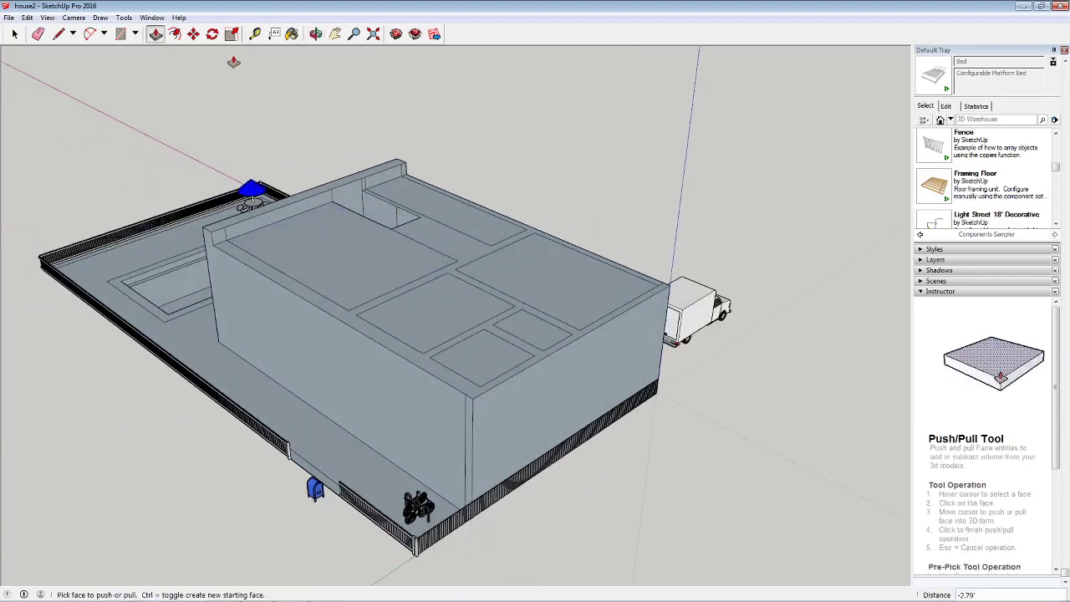
left_click(37, 34)
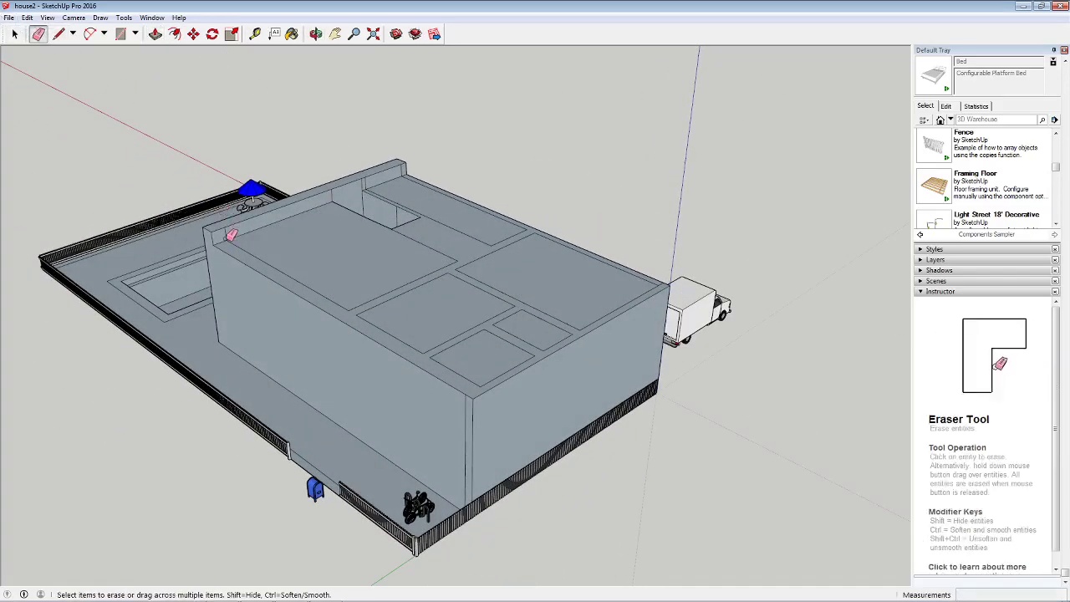
left_click(338, 189)
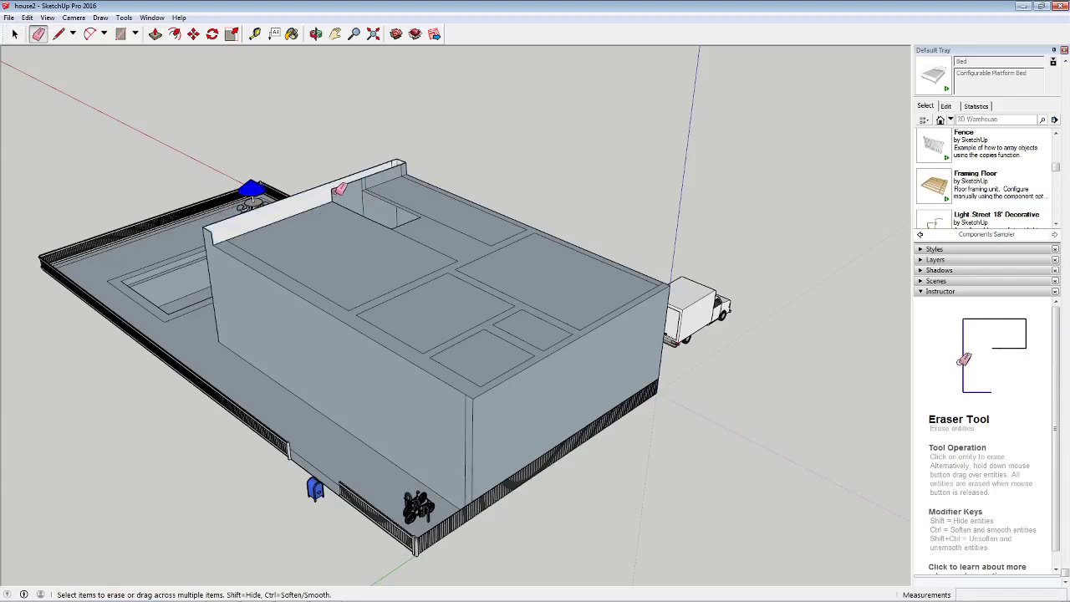
key("ctrl+z")
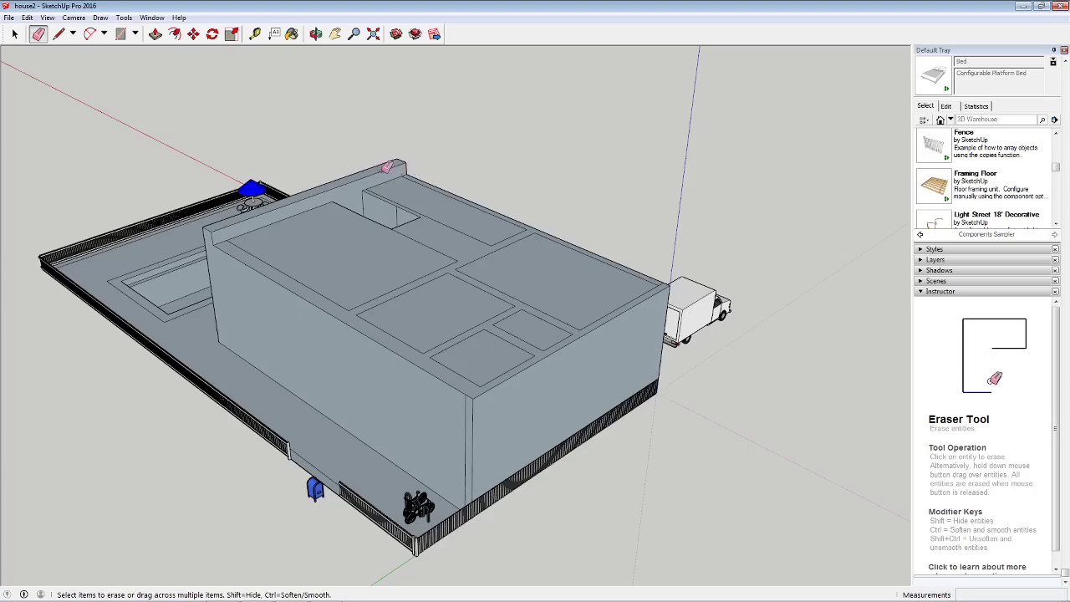
Try to separate the raised end wall from the stairwell with a line between the opening's two corners.
left_click(56, 35)
left_click(333, 206)
left_click(362, 190)
scroll(379, 199, "up", 4)
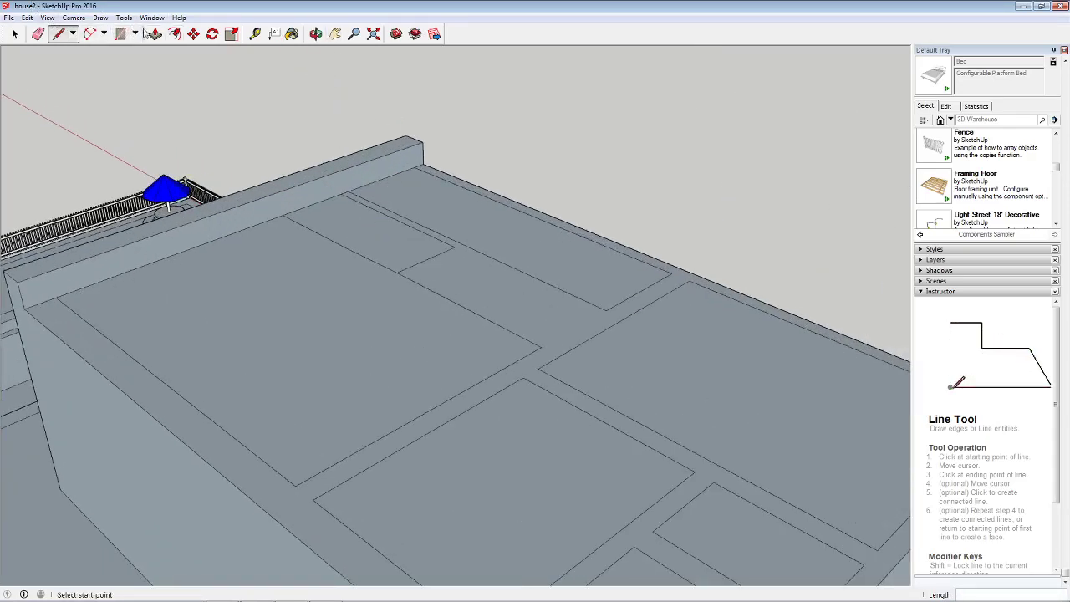
Try to move the face covering the stairwell, cancel the move, and undo the line that closed the opening.
left_click(193, 34)
left_click(332, 215)
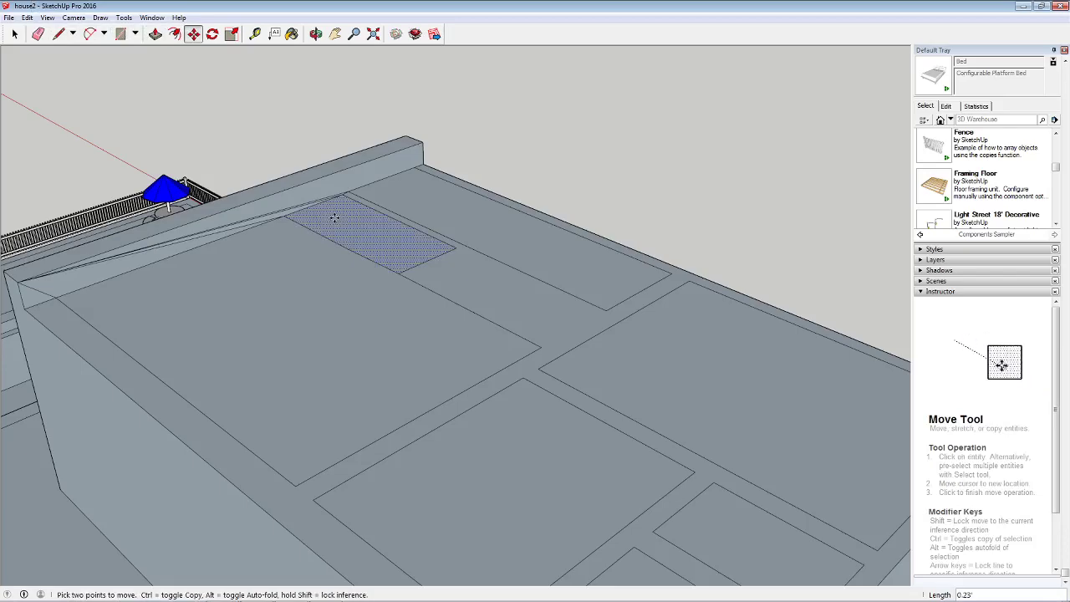
key("Escape")
left_click(334, 218)
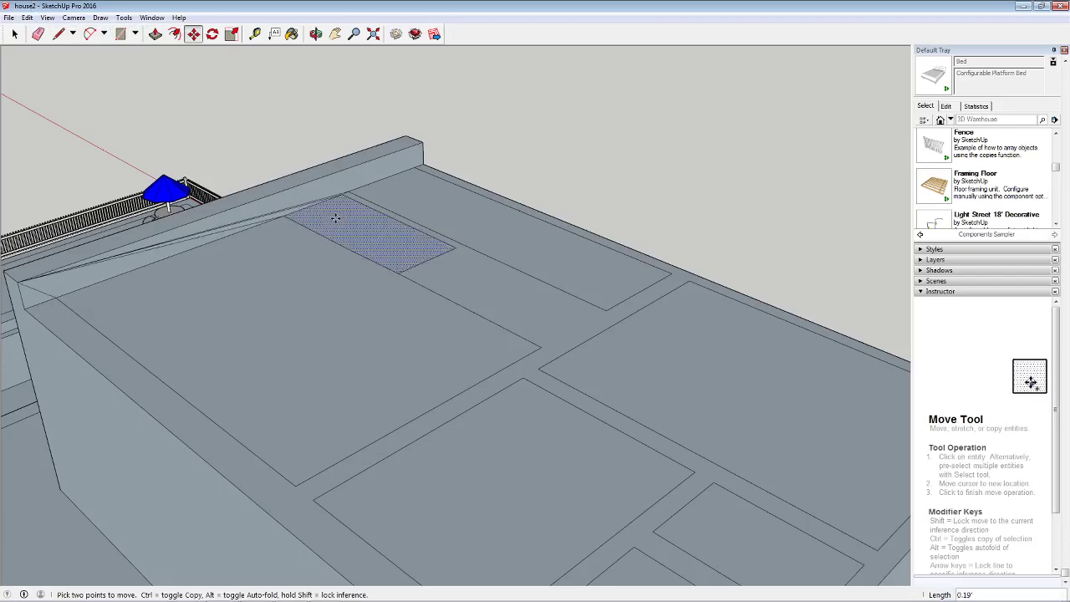
key("Escape")
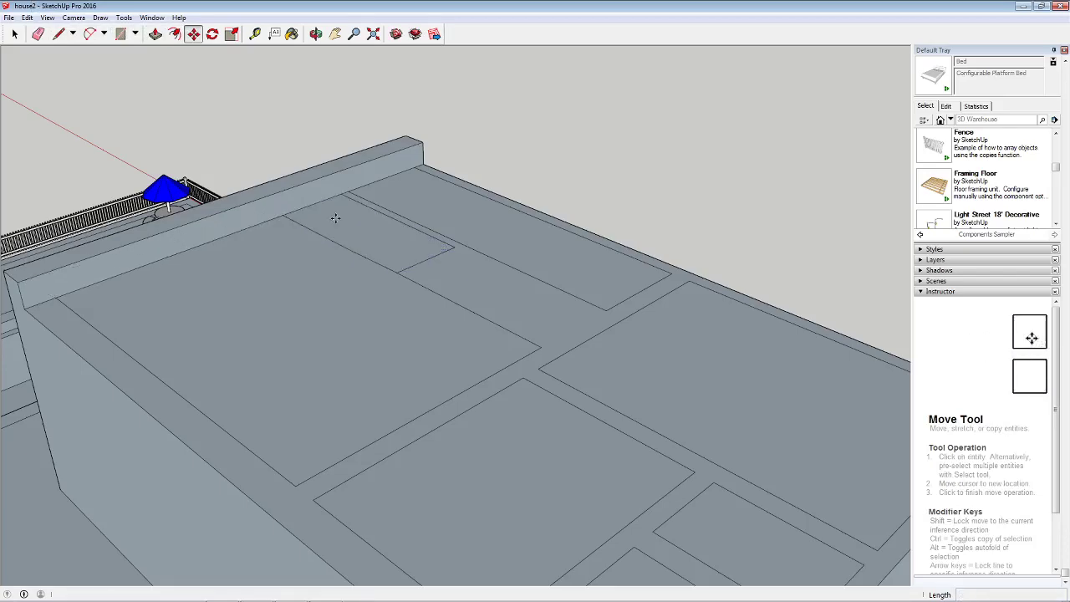
key("ctrl+z")
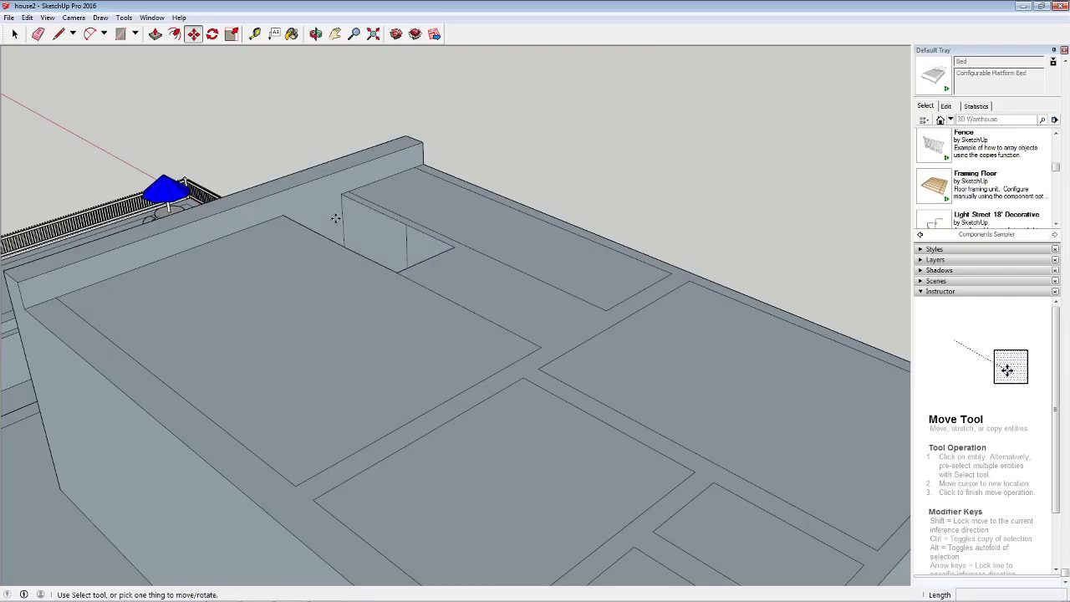
Try again to draw a line across the stairwell along the base of the raised end wall.
middle_click_drag(563, 129, 336, 315)
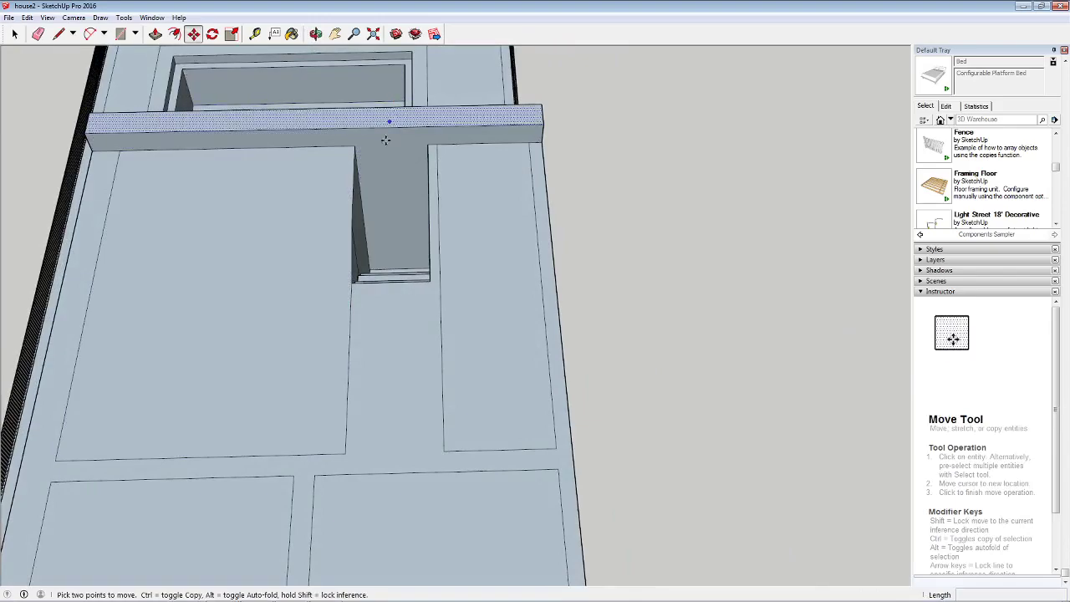
left_click(57, 33)
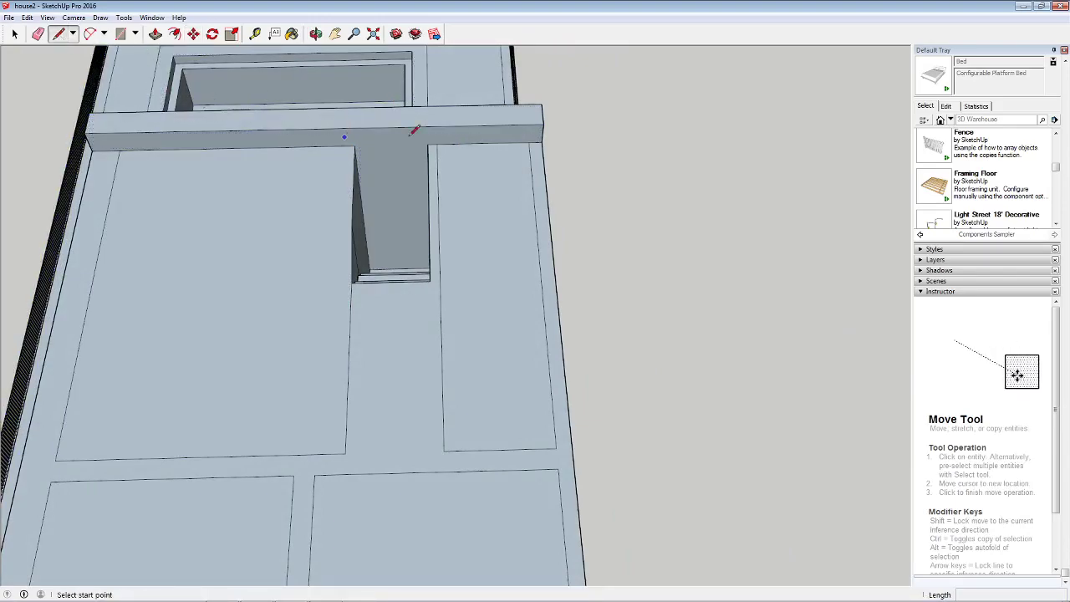
left_click(357, 146)
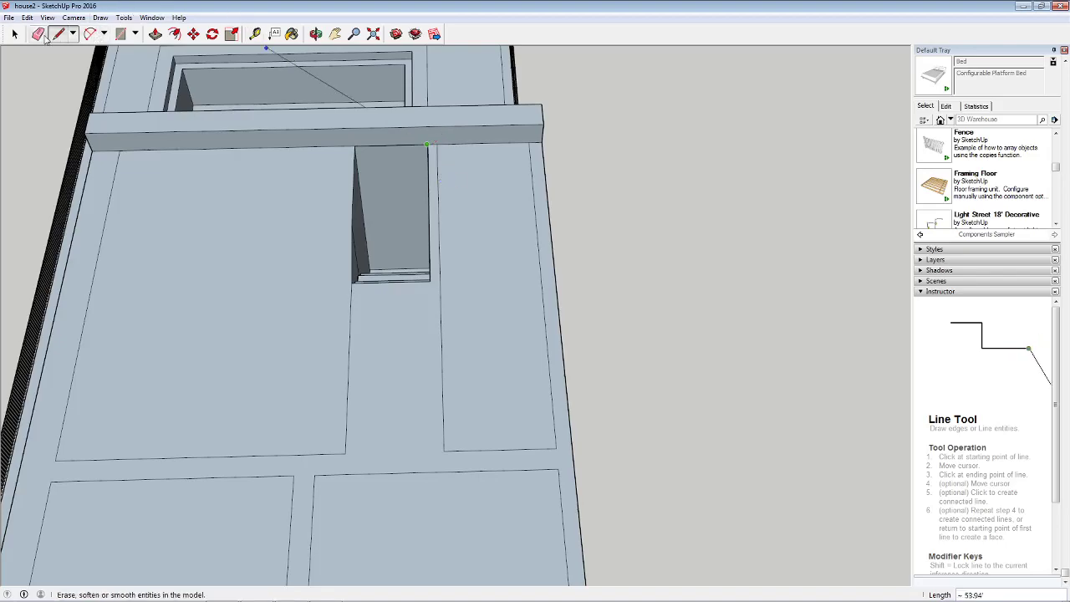
Try to pull the raised end wall's inner face about 3.76' toward the rooms and revert it.
left_click(156, 34)
left_click(310, 140)
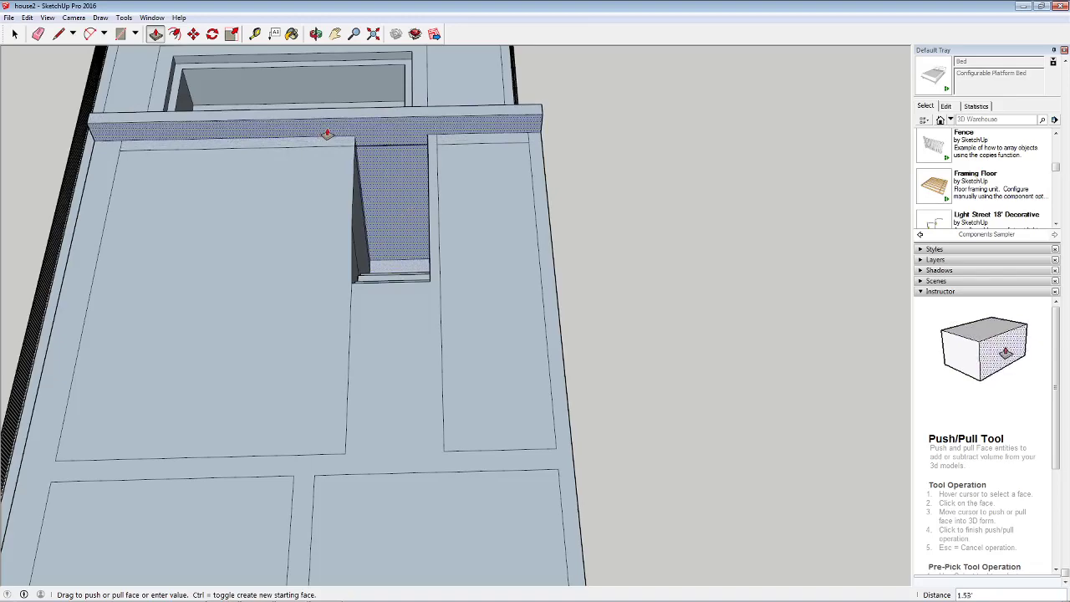
left_click(358, 367)
scroll(394, 211, "down", 3)
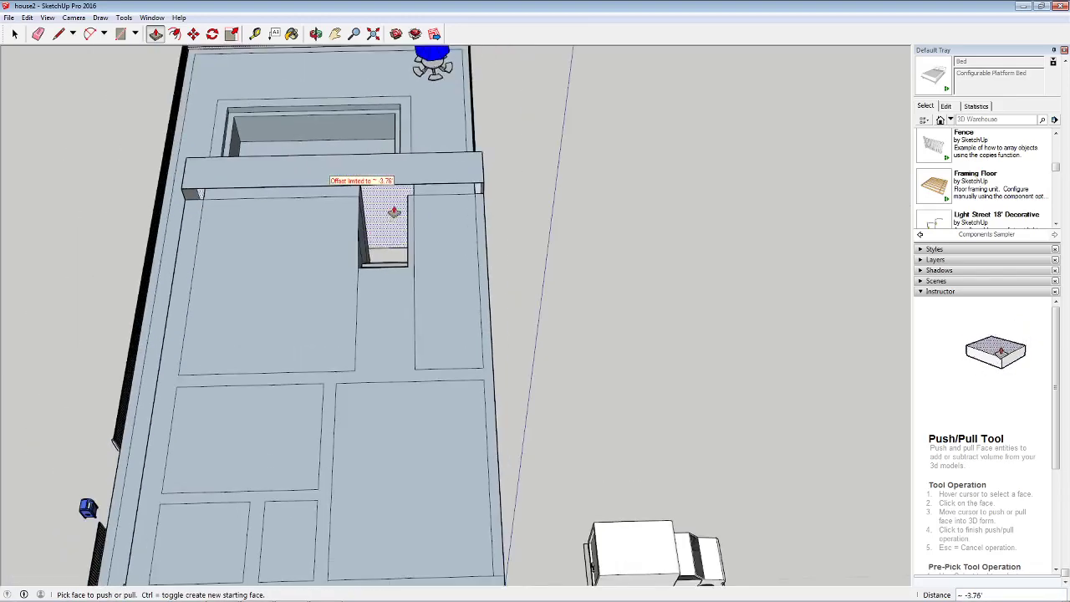
scroll(384, 201, "up", 5)
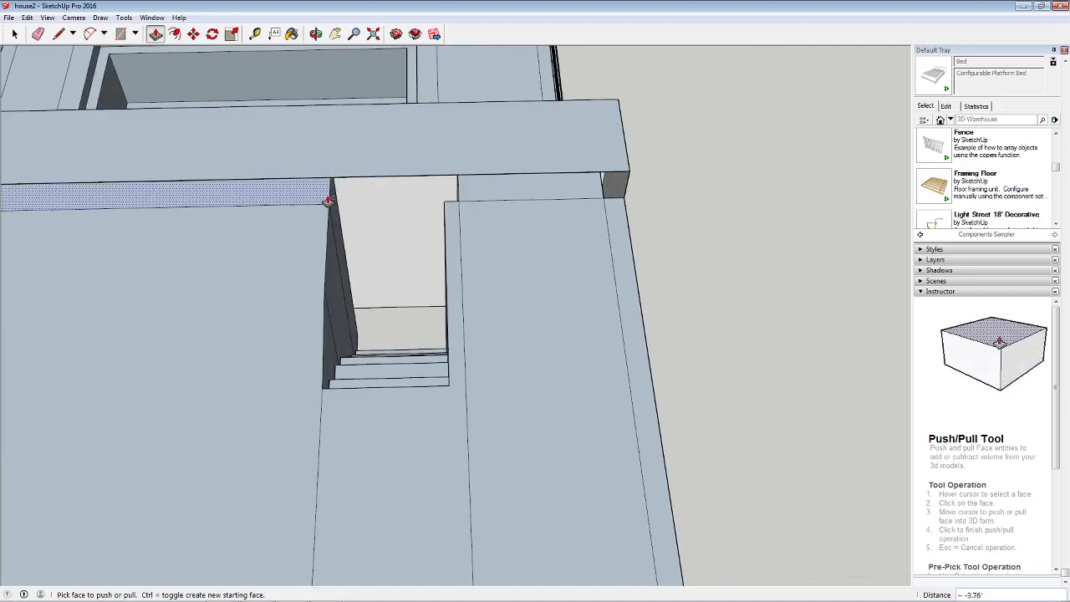
double_click(328, 200)
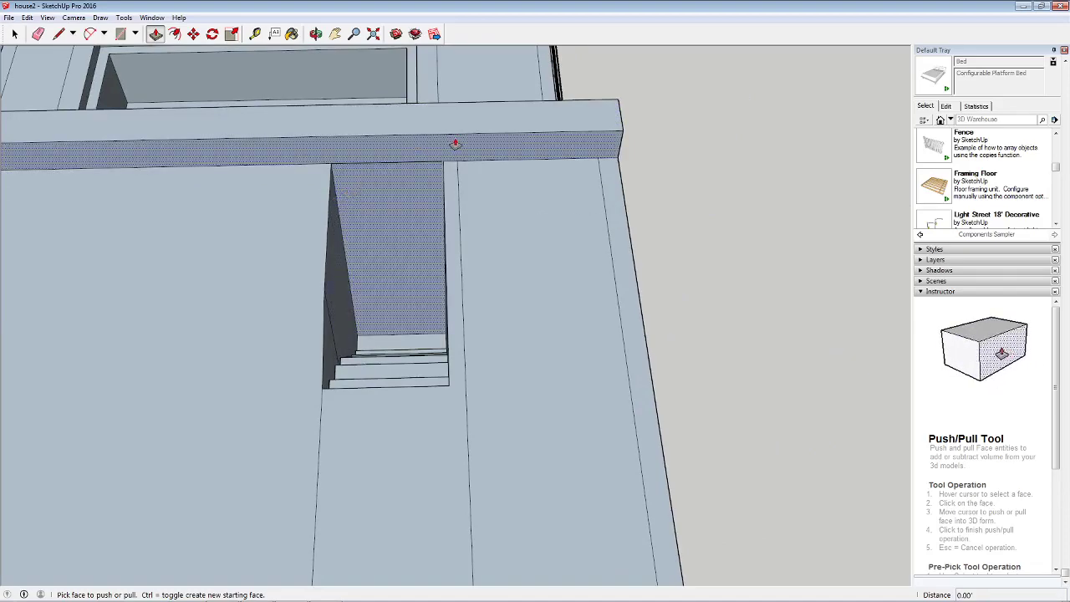
Raise the remaining wall tops by 2.79' to match the end wall, inspect the result, and undo the raise.
scroll(585, 242, "down", 4)
left_click(604, 255)
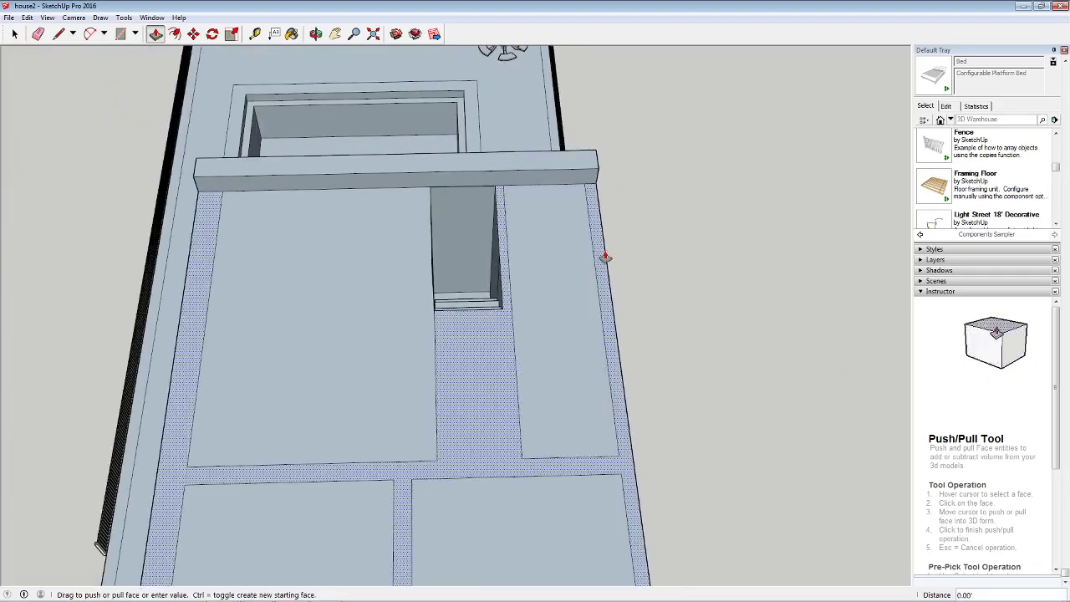
left_click(604, 239)
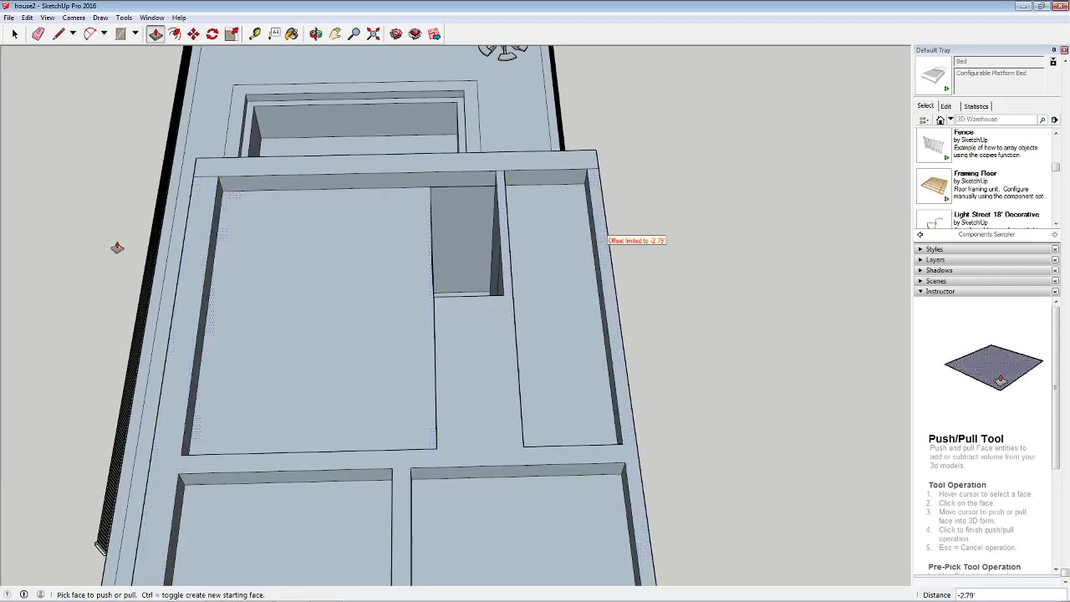
key("o")
left_click_drag(100, 200, 428, 107)
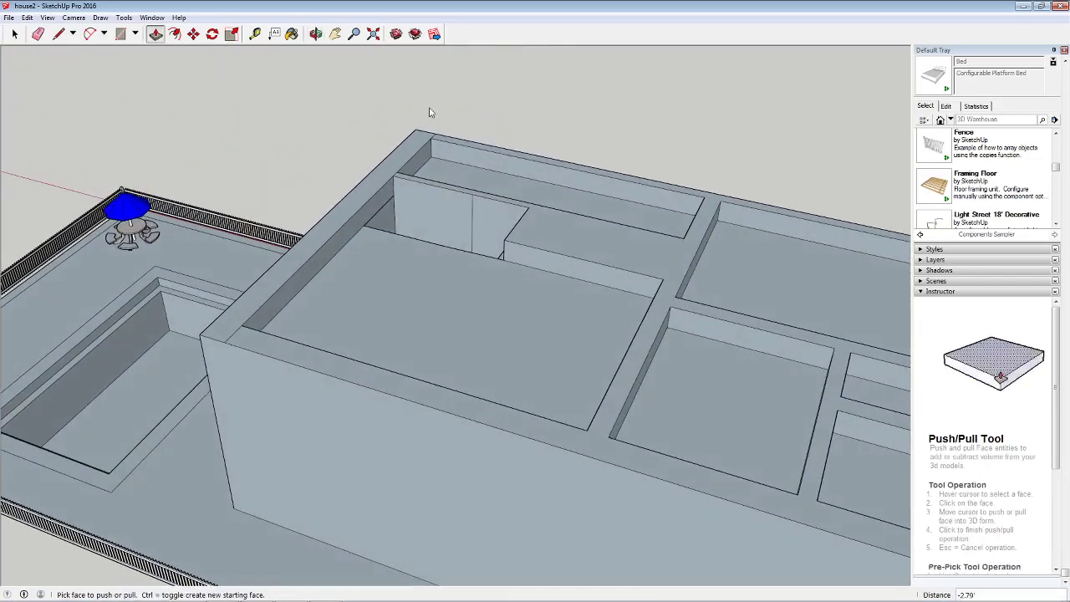
key("ctrl+z")
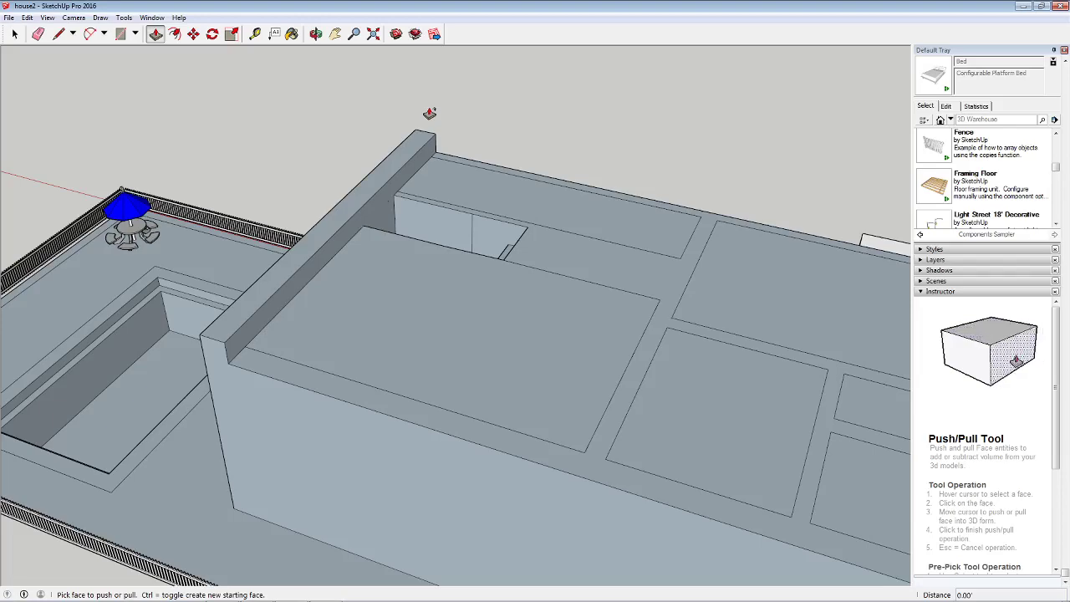
Undo the raise of the pool-side end wall and draw a 3.03' line across the wall top at the house's opposite end.
key("ctrl+z")
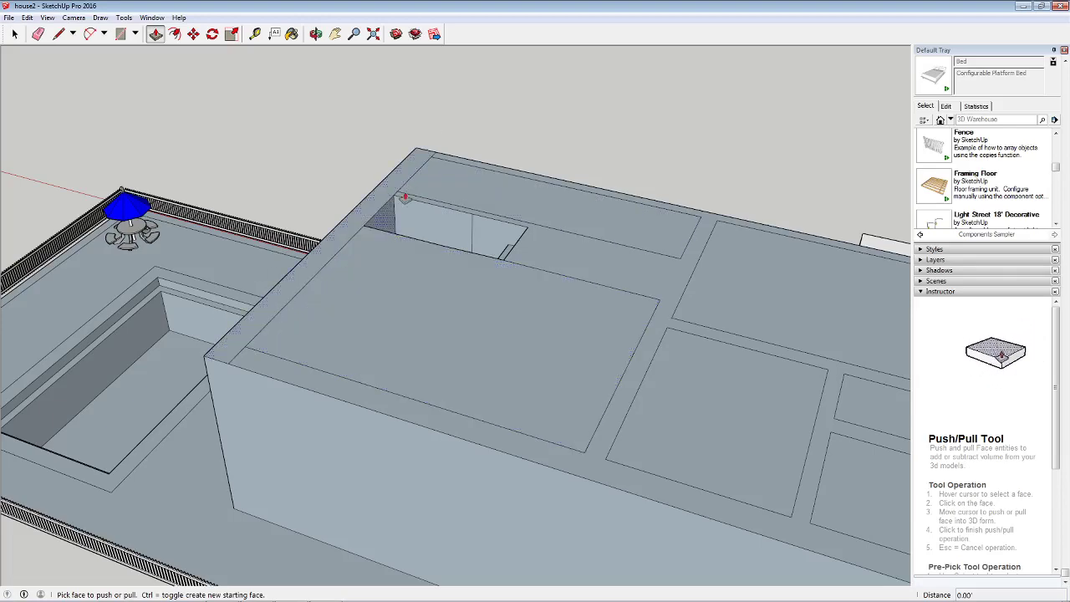
scroll(669, 337, "down", 1)
scroll(669, 337, "down", 3)
middle_click_drag(836, 242, 370, 407)
scroll(346, 442, "down", 4)
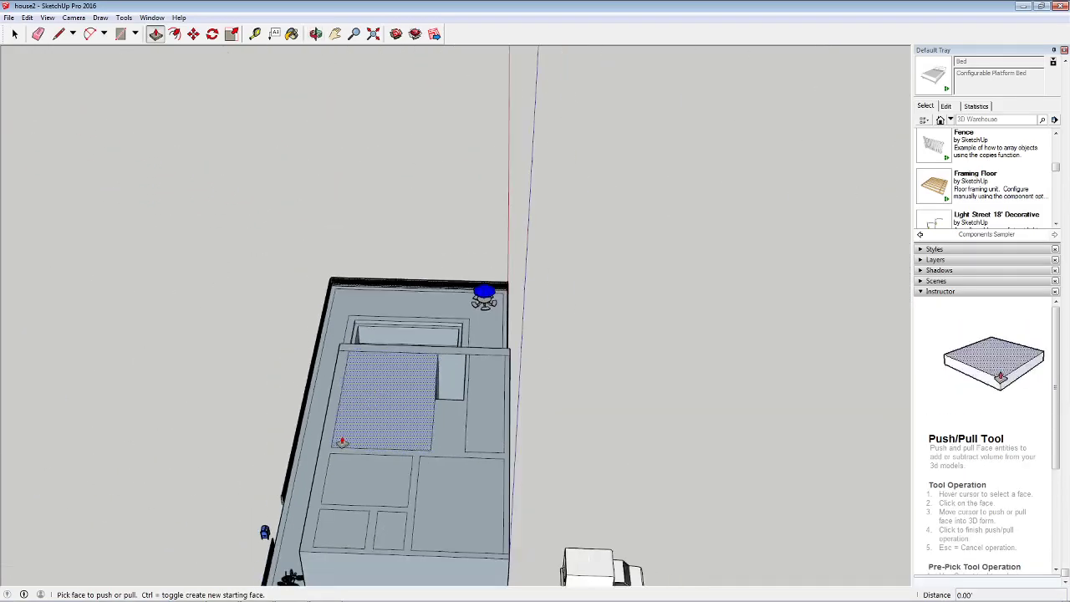
scroll(472, 472, "up", 3)
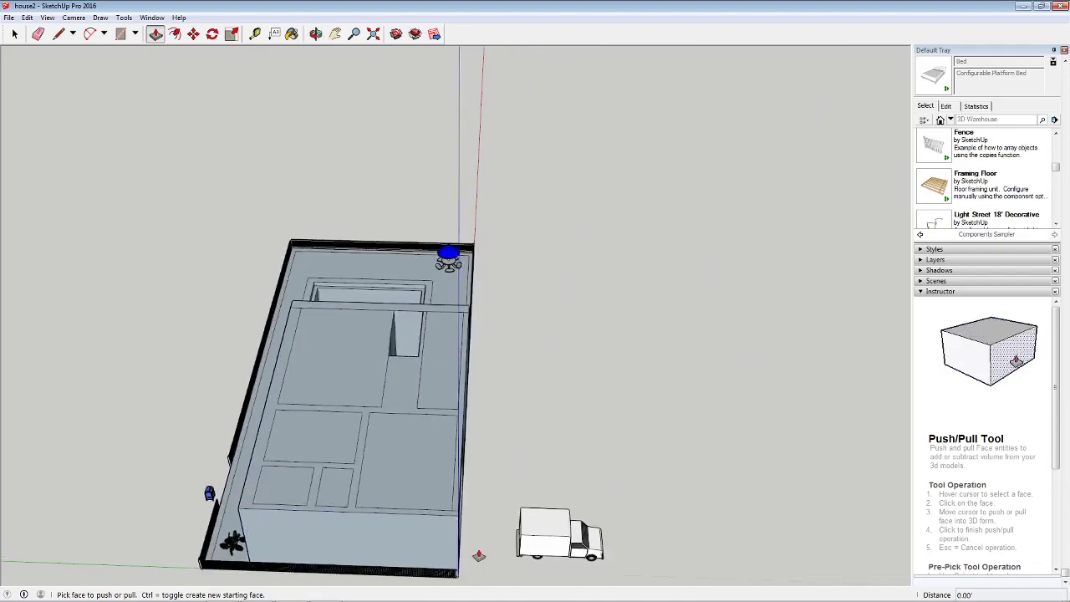
left_click(58, 33)
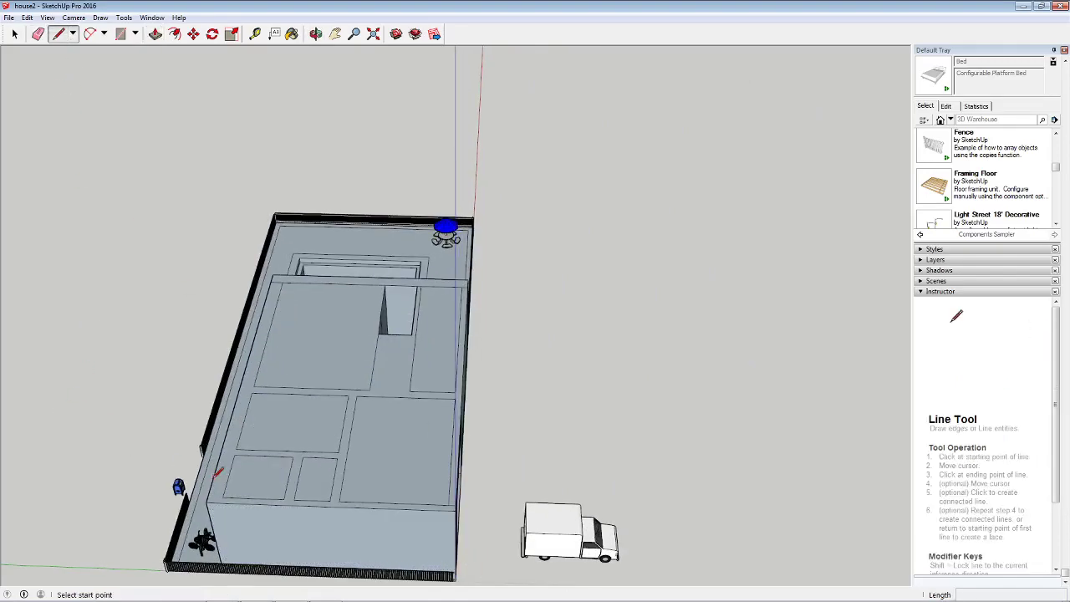
left_click(223, 496)
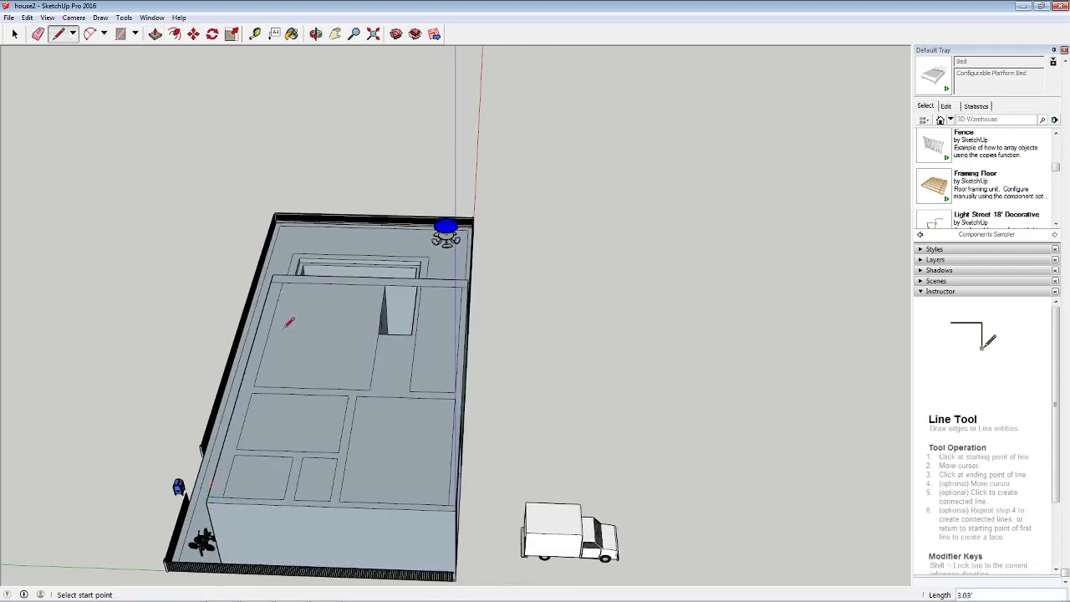
Try to raise the wall top at the house's garage end and undo the extrusion.
left_click(163, 36)
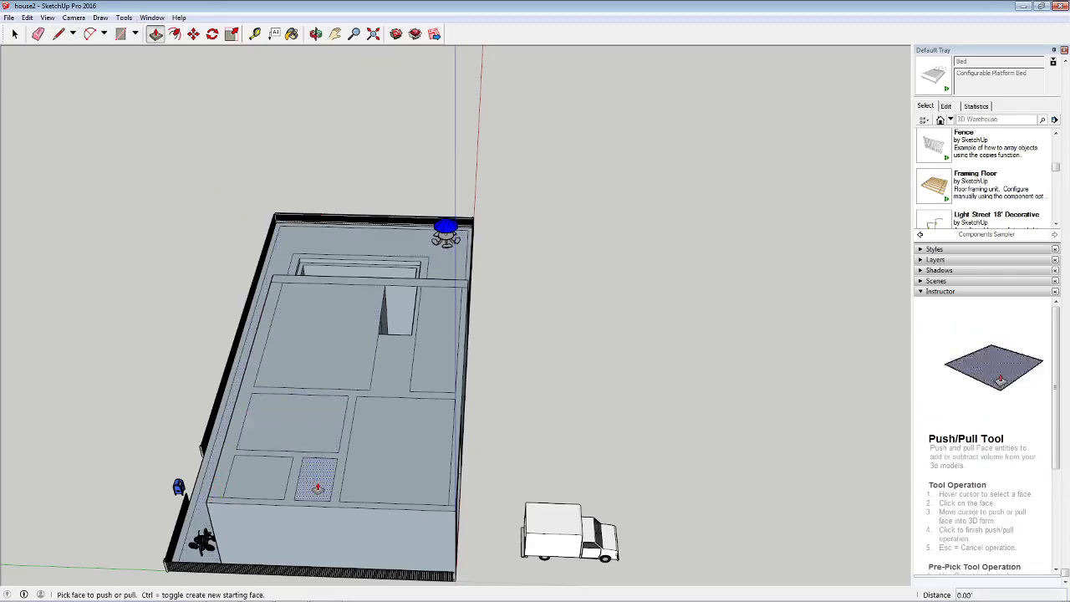
left_click(332, 507)
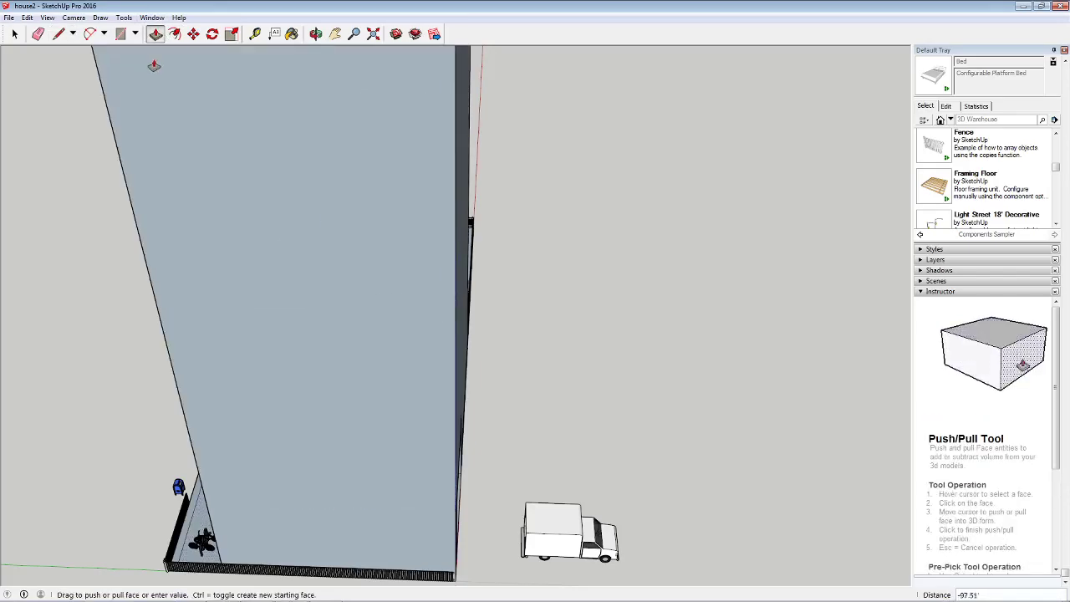
left_click(238, 312)
key("ctrl+z")
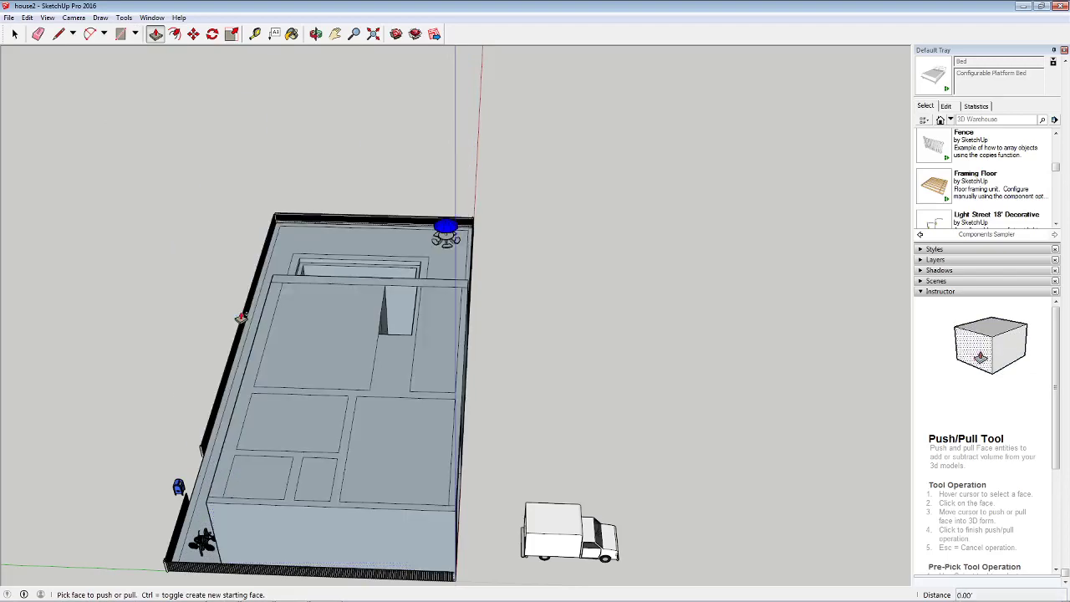
Draw more dividing lines on the garage-end wall top and raise the isolated end strip by 2.24'.
left_click(59, 34)
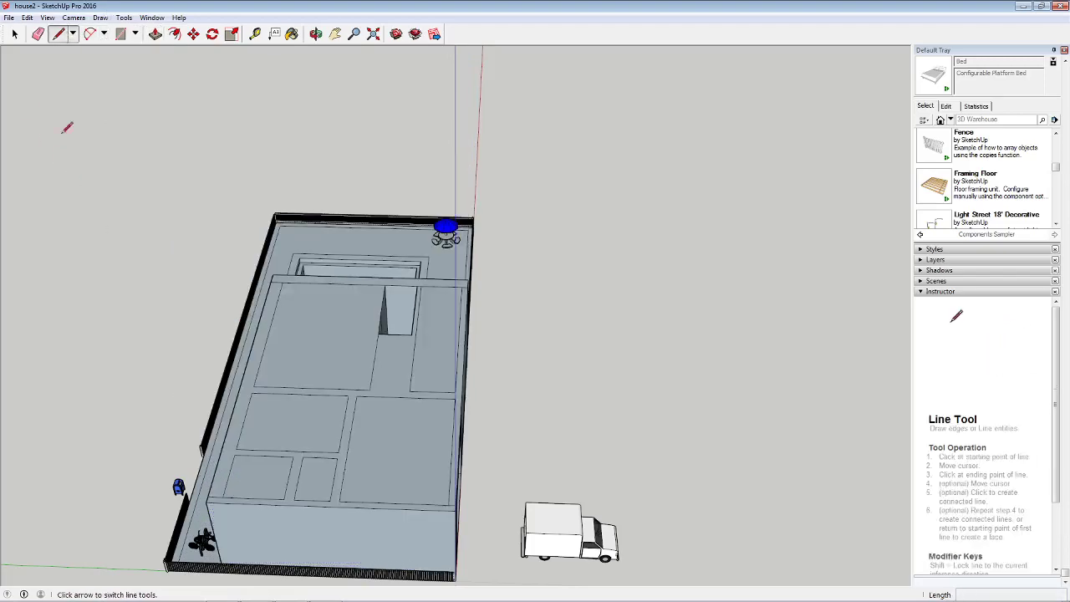
left_click(284, 499)
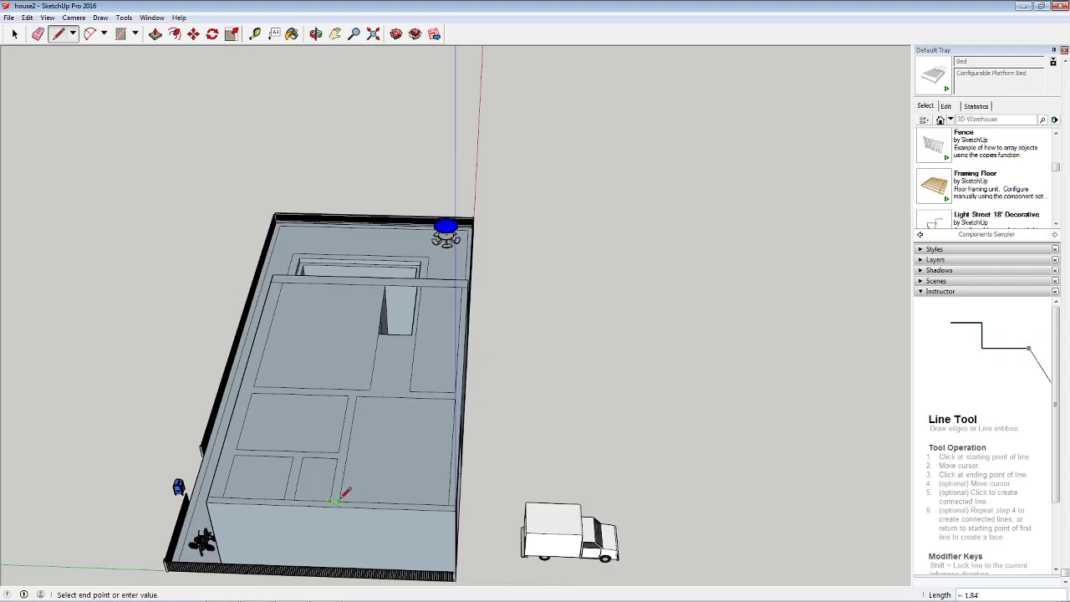
middle_click_drag(466, 402, 186, 165)
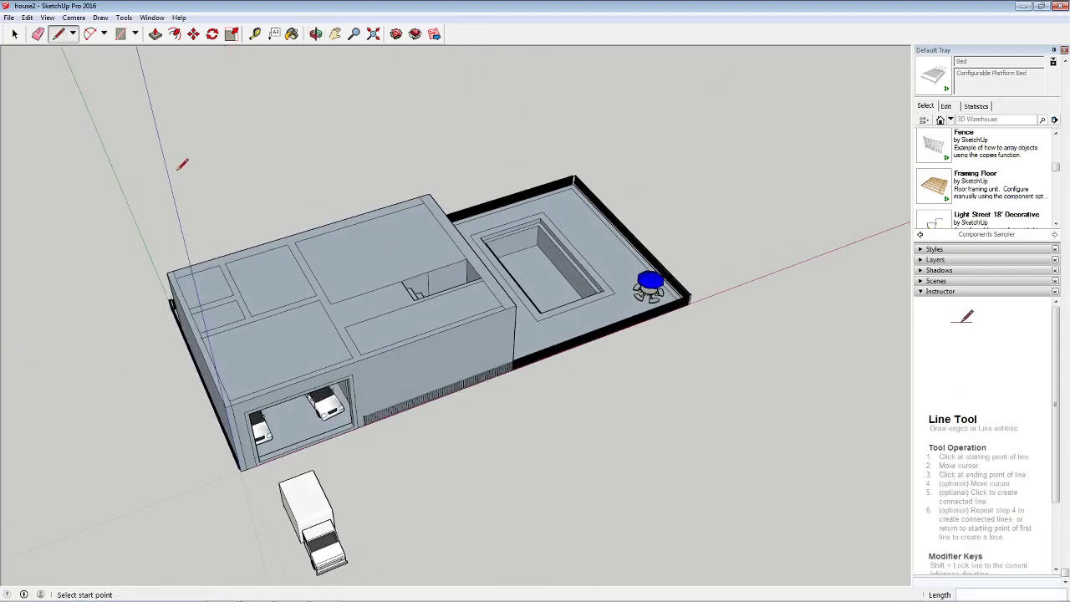
left_click(155, 34)
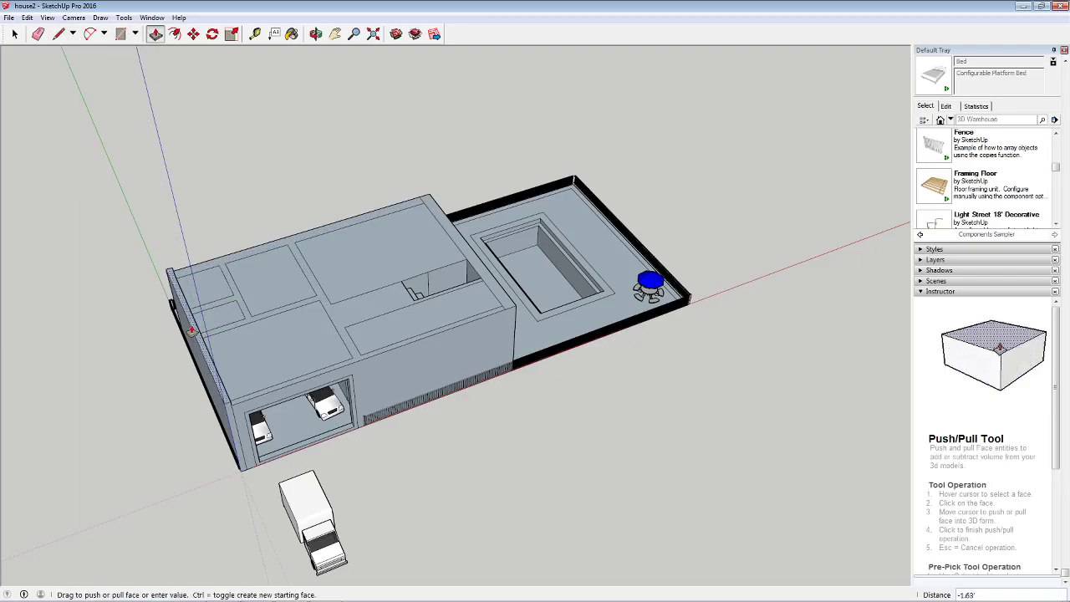
middle_click_drag(194, 330, 270, 168)
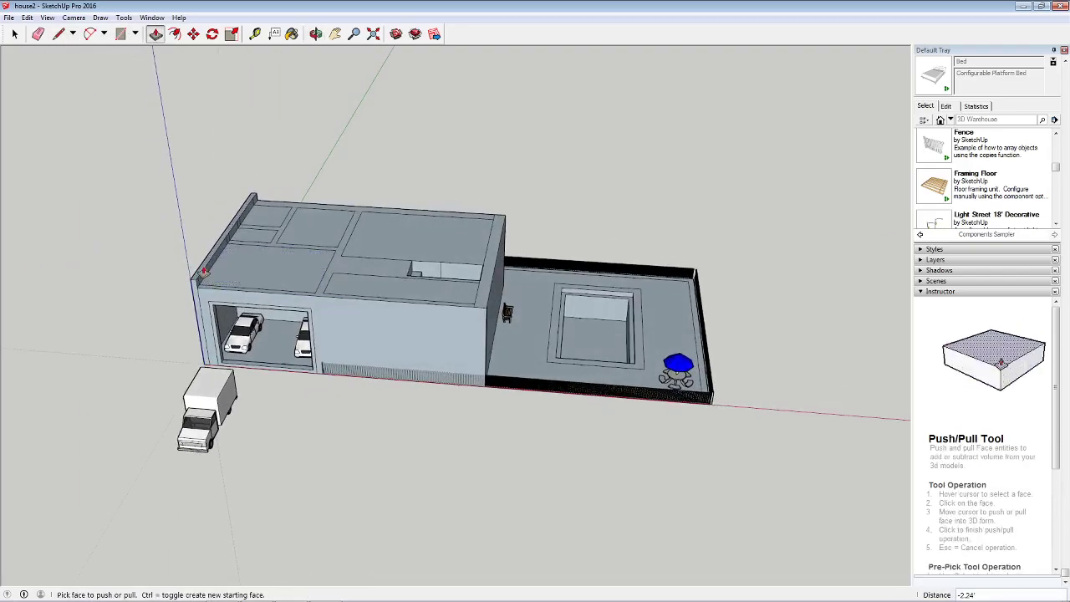
Erase the vertical dividing lines on the raised end wall's inner face while keeping the face itself.
scroll(270, 168, "up", 8)
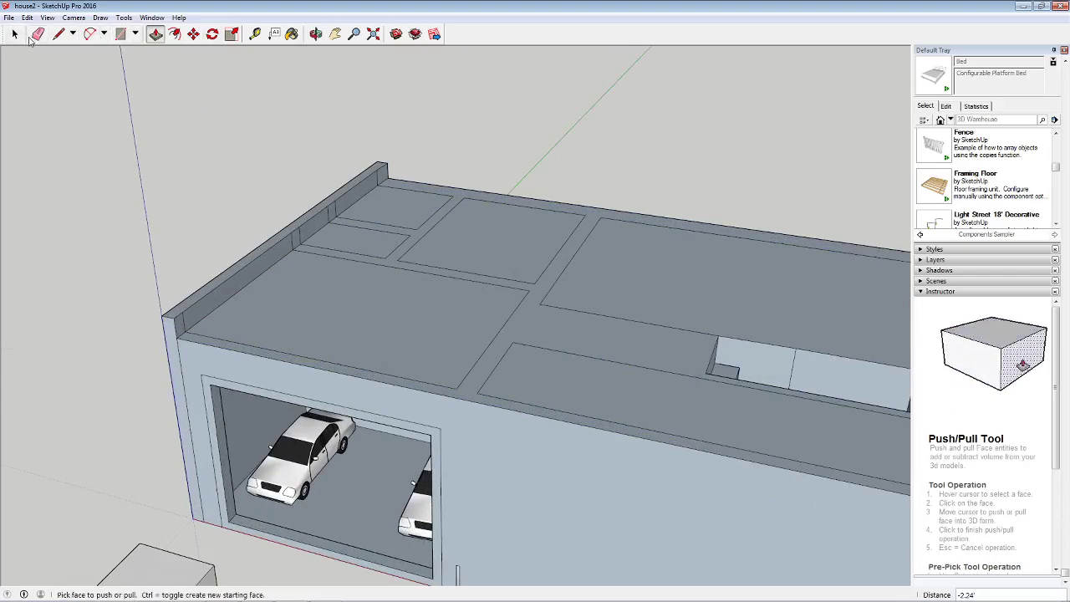
key("e")
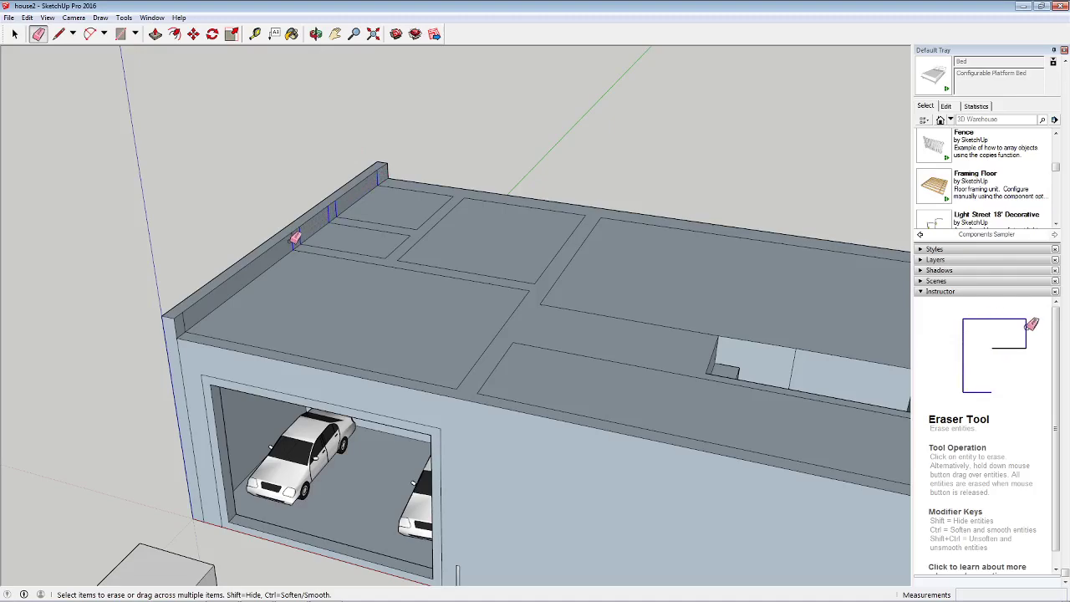
left_click_drag(260, 264, 255, 275)
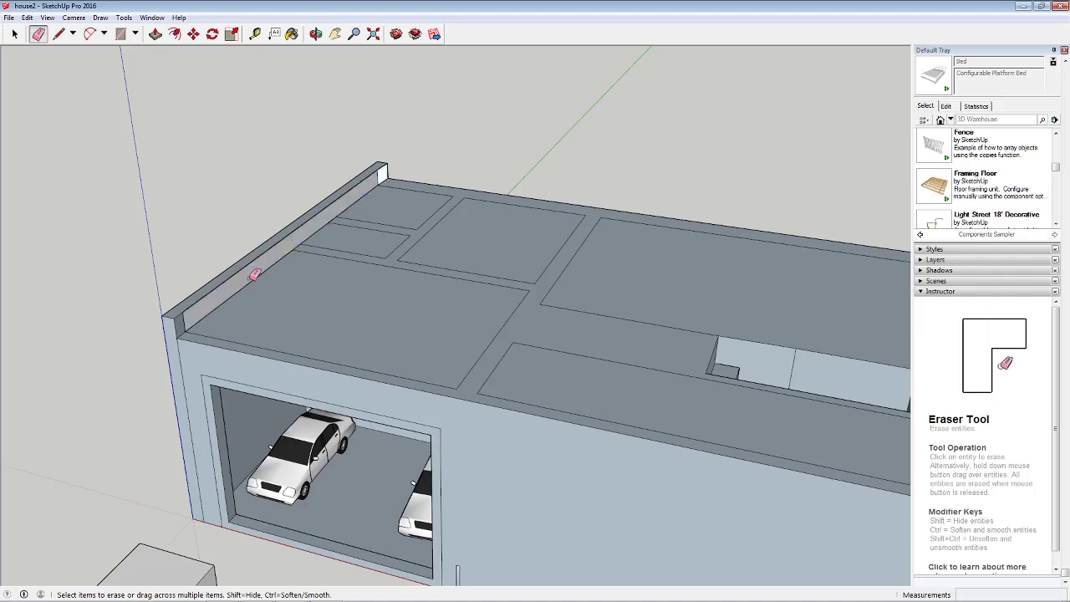
key("ctrl+z")
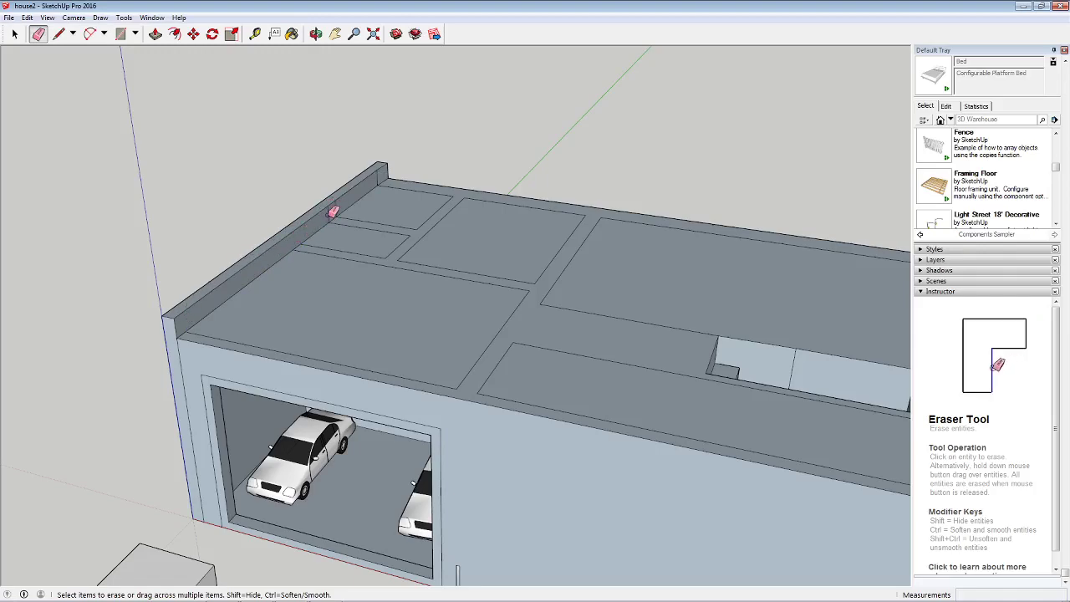
left_click(382, 174)
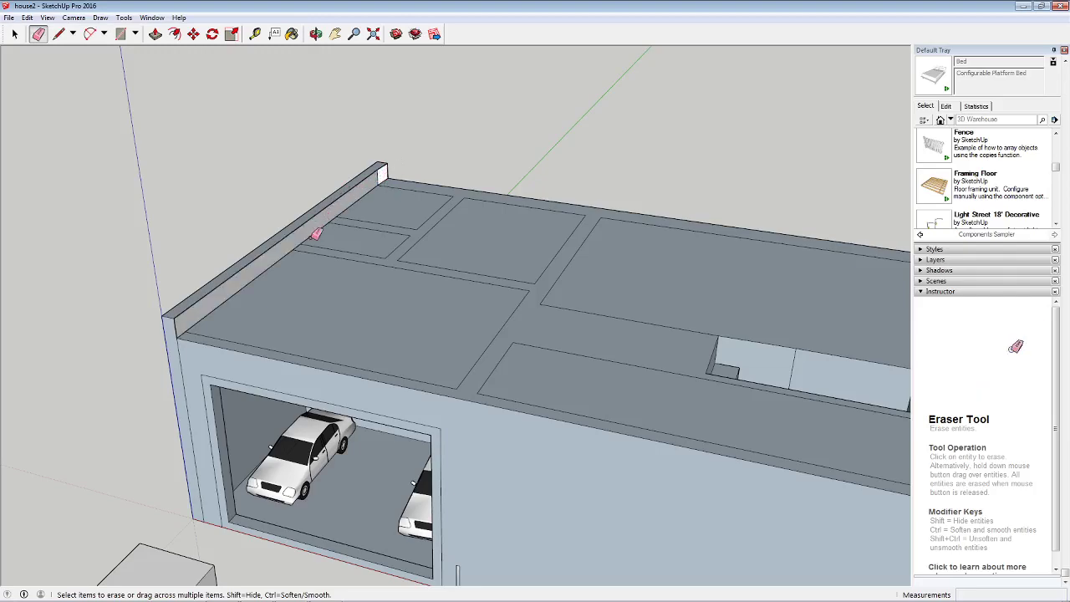
scroll(318, 231, "up", 4)
scroll(310, 234, "down", 2)
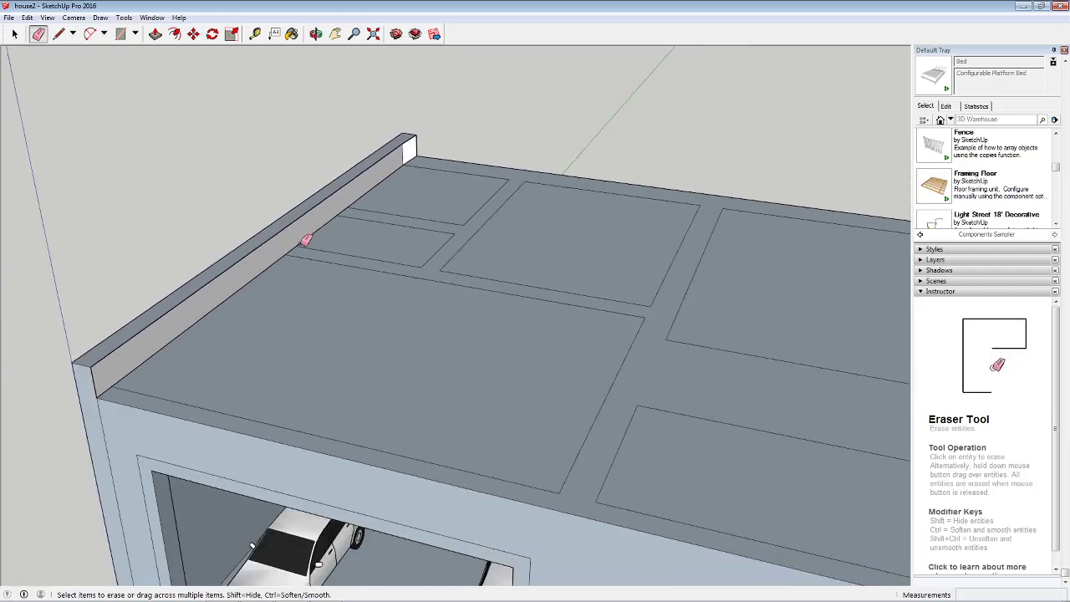
left_click(304, 240)
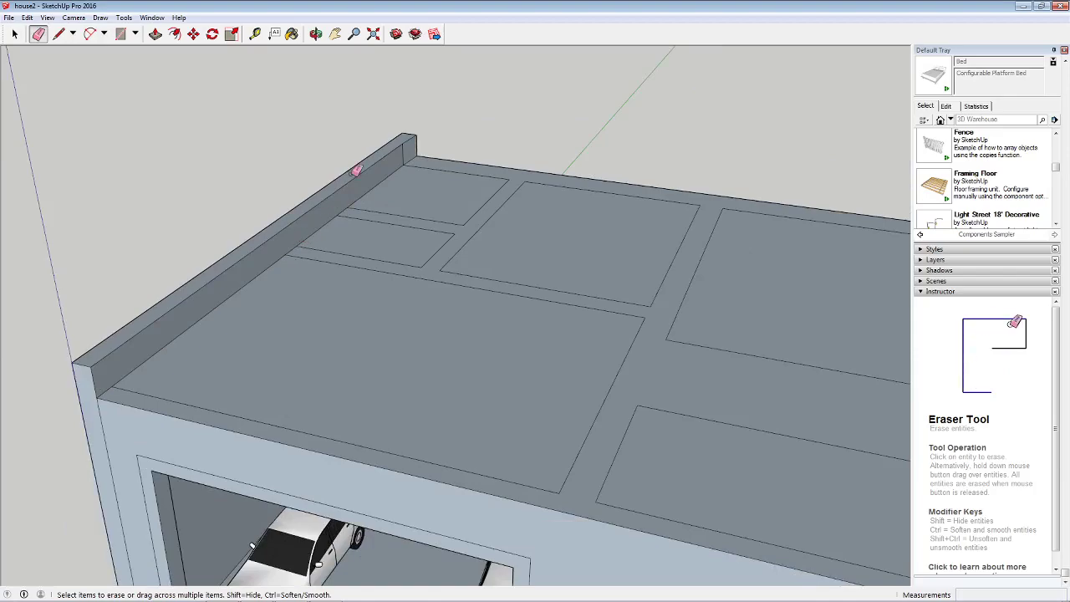
Pull the raised end wall's inner face about 16.70' across the garage-end rooms to cover them with a slab.
left_click(156, 34)
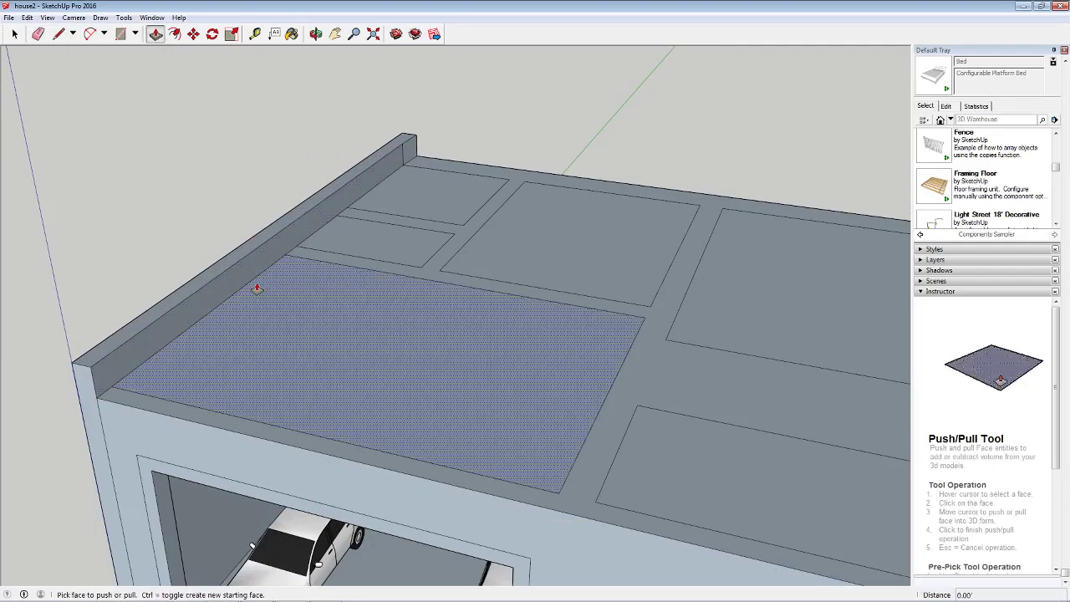
left_click(249, 278)
left_click(597, 356)
left_click(380, 326)
left_click(644, 345)
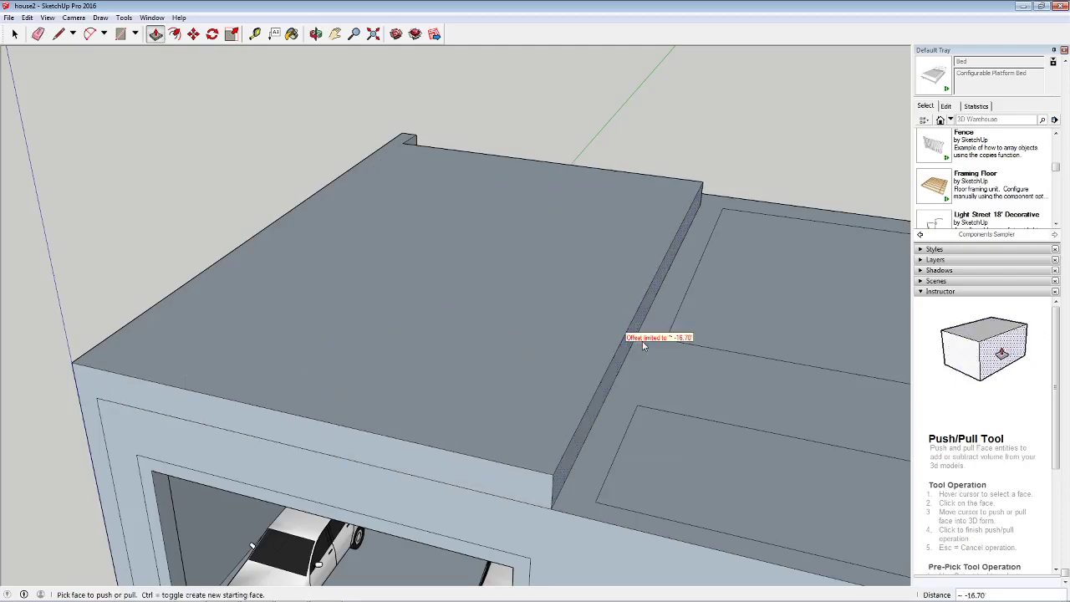
Try to extend the slab's small end face along the uncovered side wall.
middle_click_drag(653, 135, 234, 184)
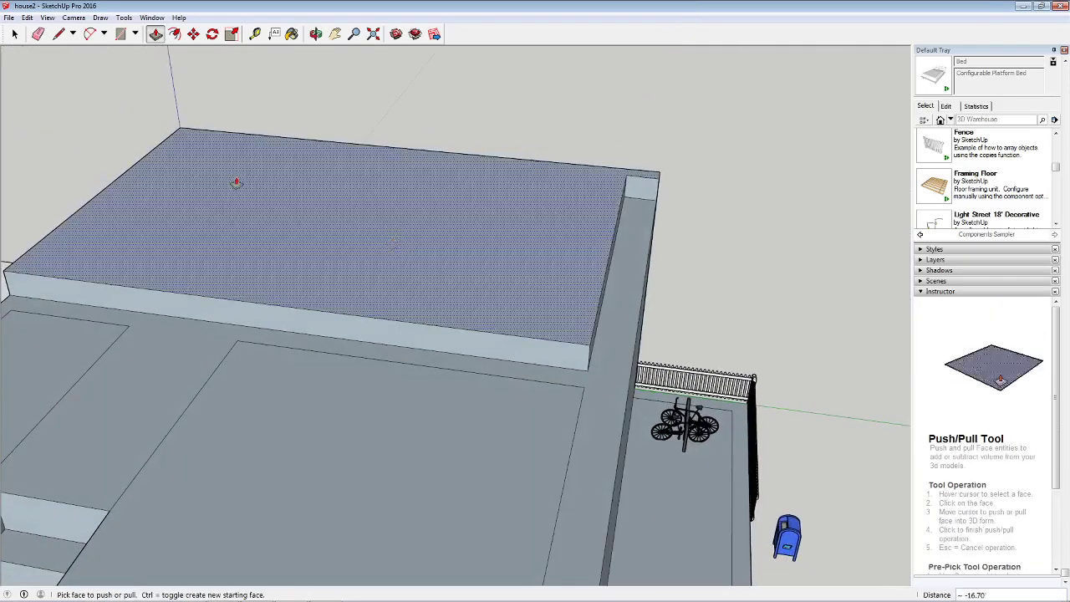
left_click(648, 194)
left_click(572, 540)
left_click(639, 191)
left_click(593, 491)
left_click(639, 193)
Raise the connected remaining wall tops by 2.24' to meet the slab.
left_click(635, 226)
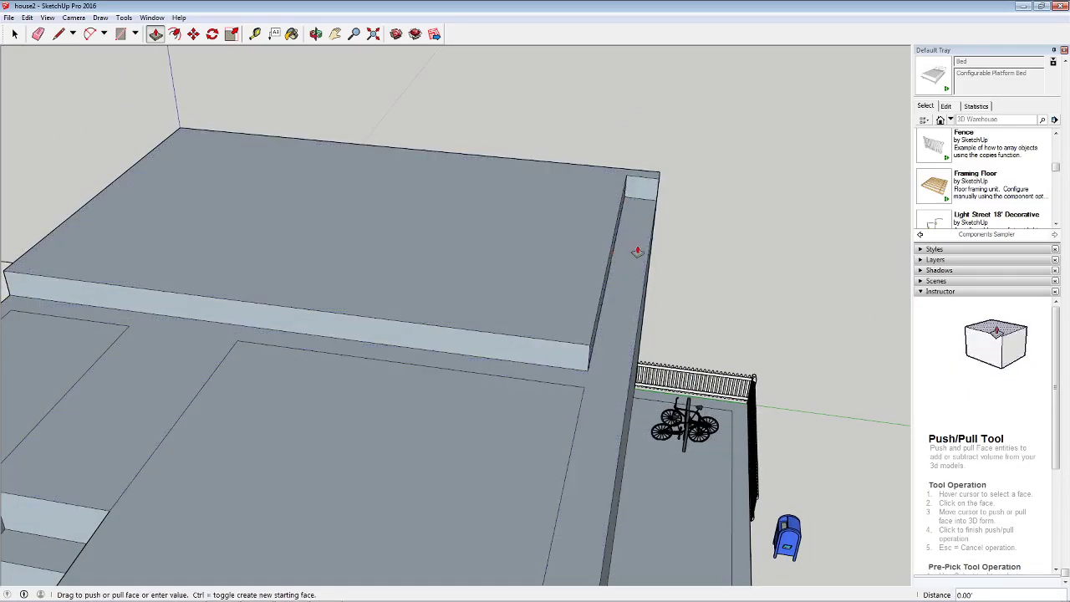
scroll(651, 249, "down", 2)
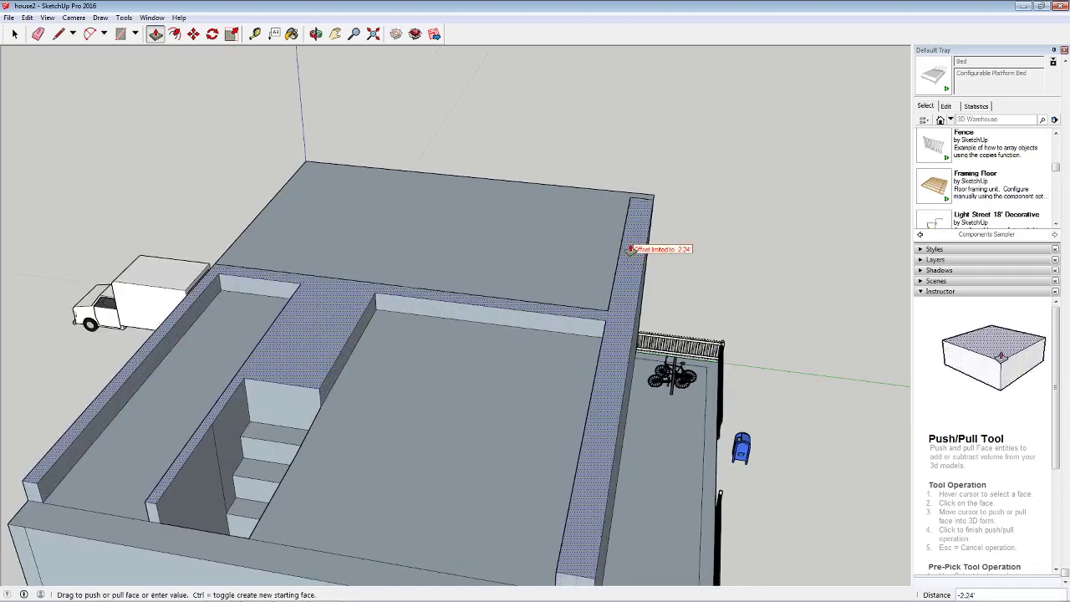
left_click(628, 243)
Pull the inner wall faces across the large room by about 18.76' up to the stairwell and across the full narrow room.
left_click(551, 337)
left_click(493, 511)
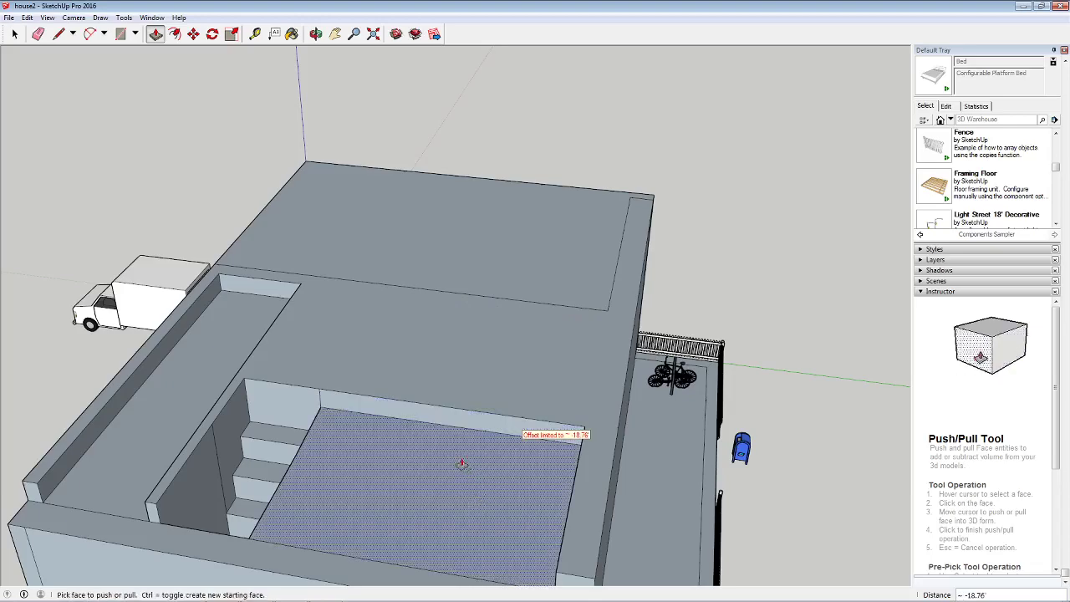
left_click(195, 313)
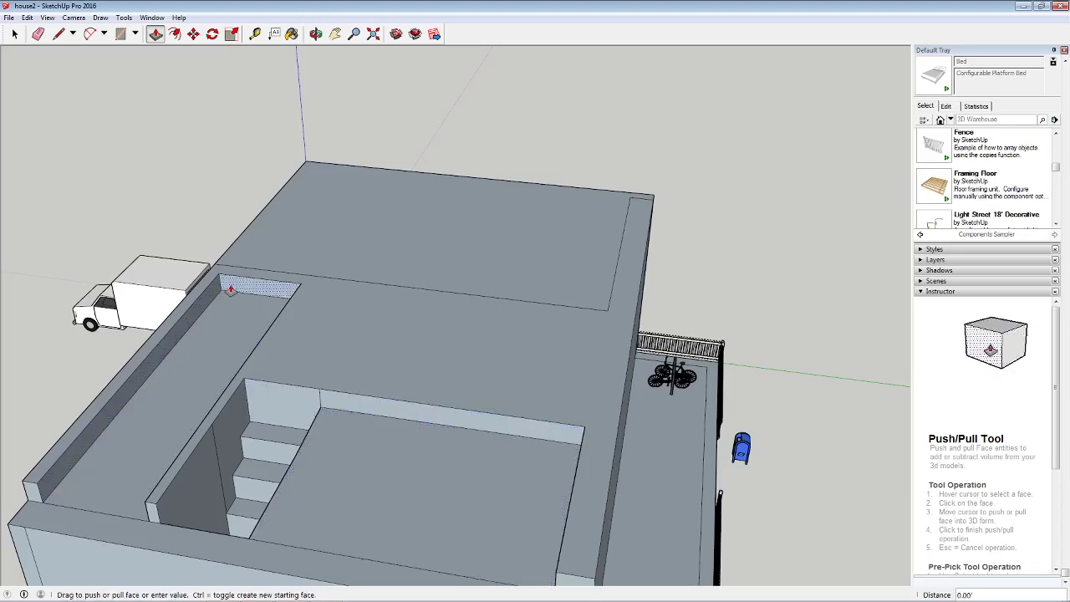
left_click(116, 535)
Extend the slab's end faces beside the stairwell, including the outer corner, about 3.03' over the pool-side end wall.
left_click(60, 508)
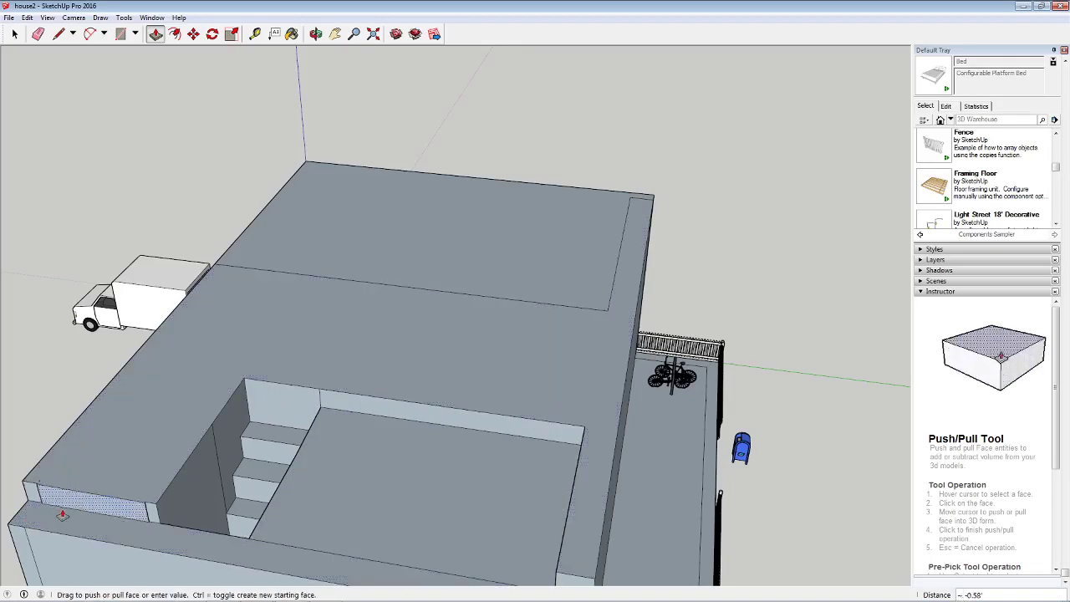
left_click(41, 530)
left_click(155, 516)
left_click(151, 549)
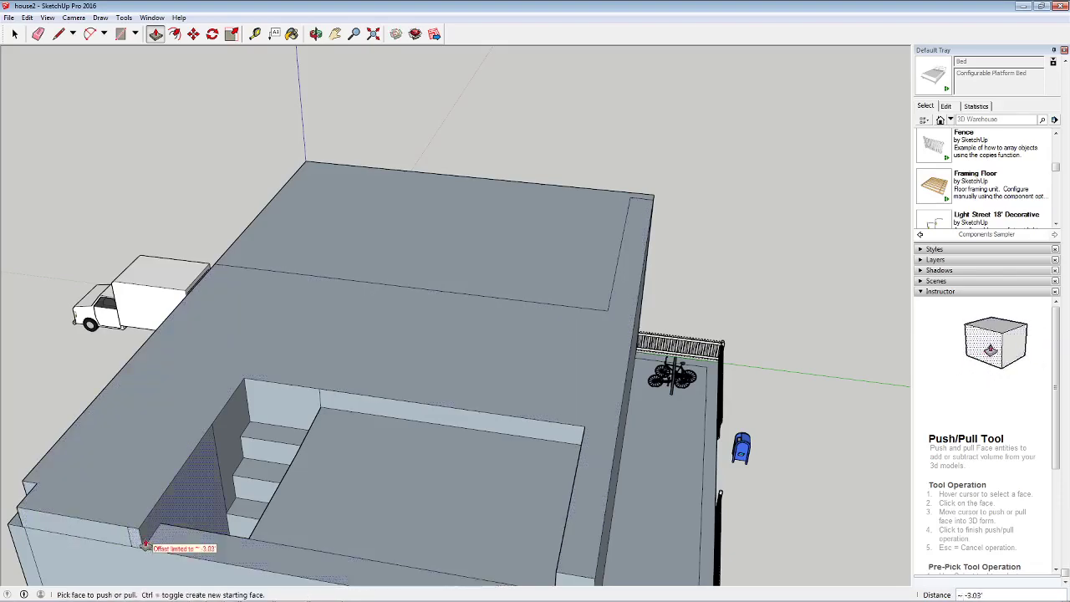
left_click(28, 489)
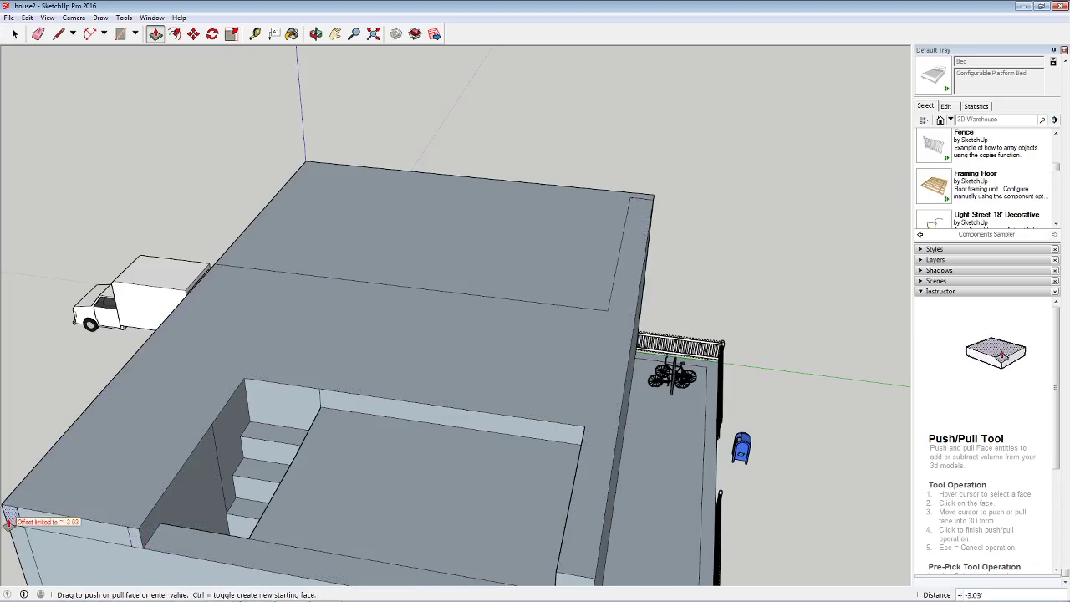
left_click(10, 521)
Pull the side wall's inner face across the remaining open room to the edge of the stairwell.
left_click(398, 412)
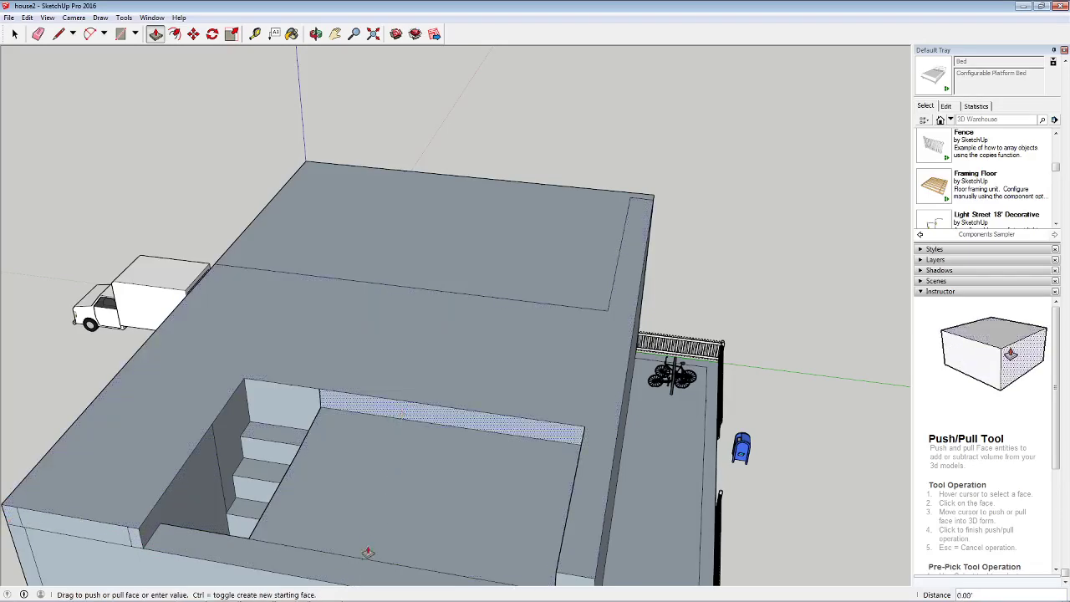
scroll(415, 452, "down", 4)
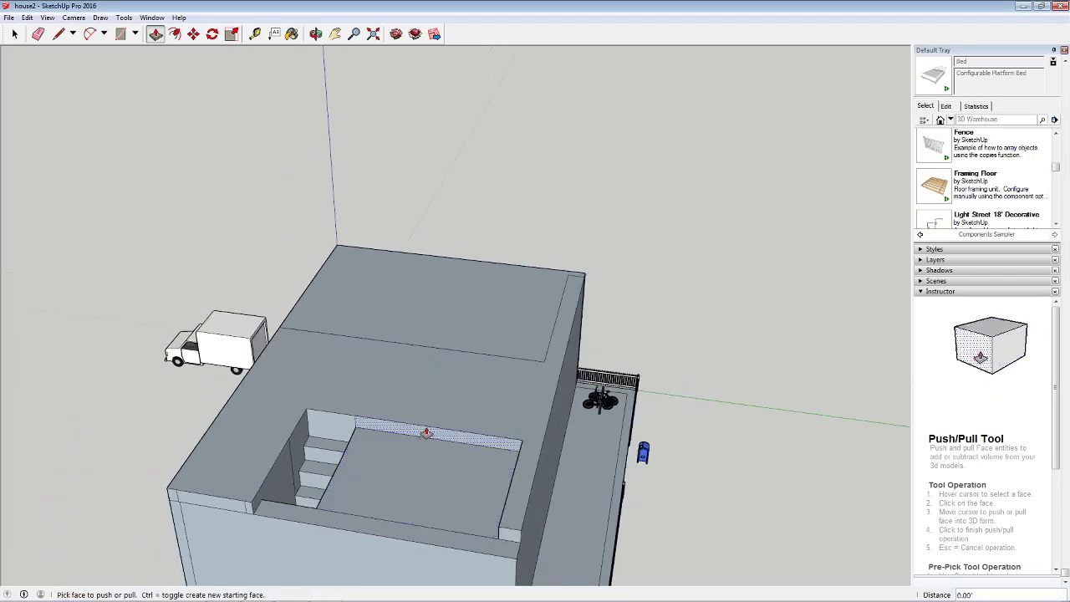
left_click(405, 485)
middle_click_drag(501, 465, 508, 439)
left_click(508, 440)
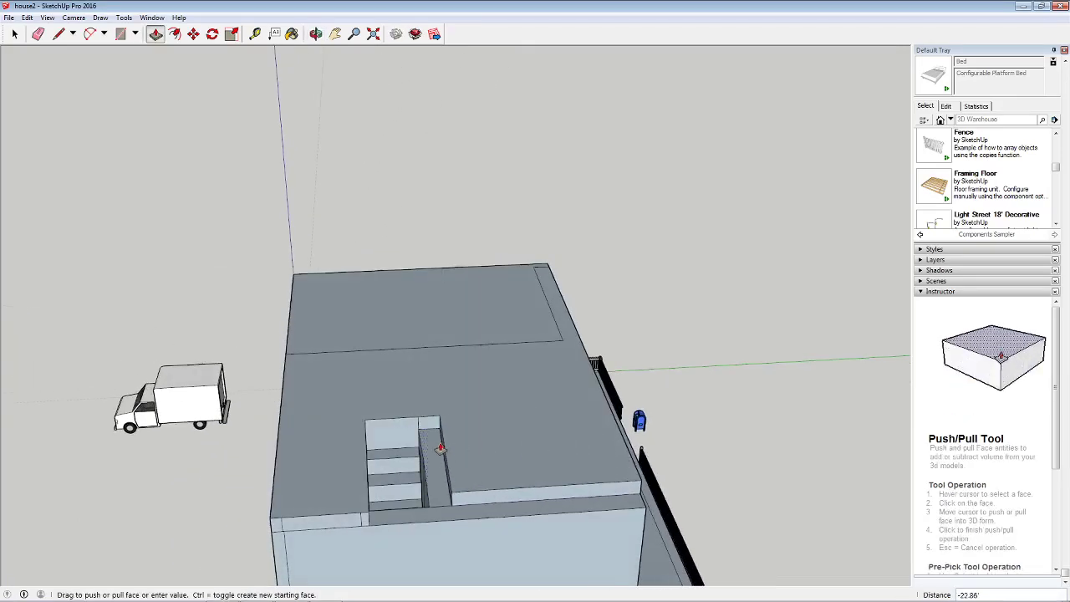
left_click(422, 453)
Extend the slab over the rest of the pool-side end wall and raise the strip at the stairwell's end by 2.24'.
left_click(506, 495)
left_click(511, 511)
left_click(391, 523)
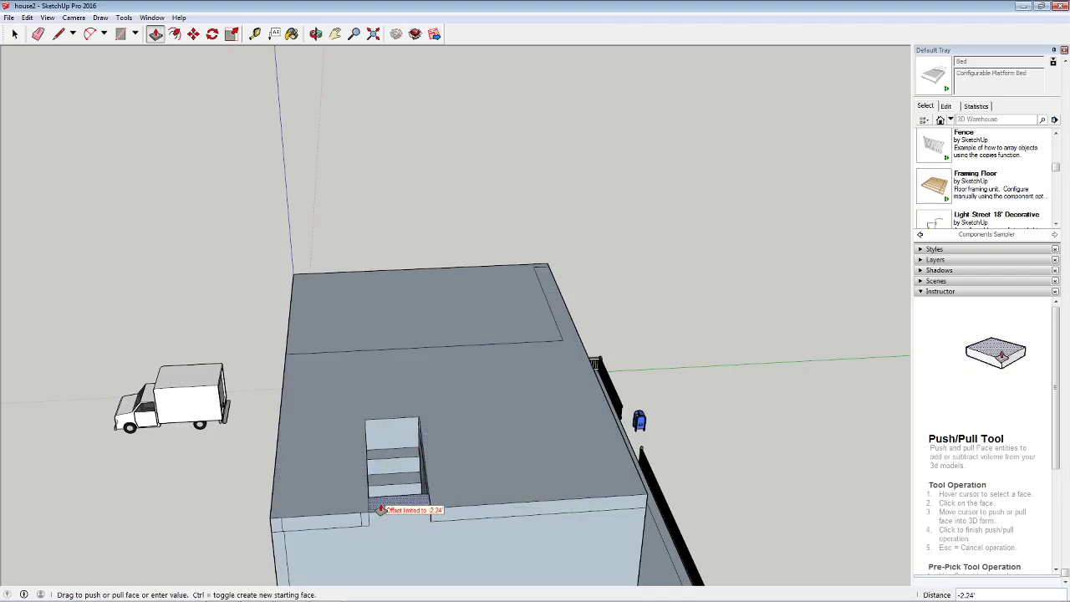
left_click(381, 509)
scroll(384, 427, "up", 3)
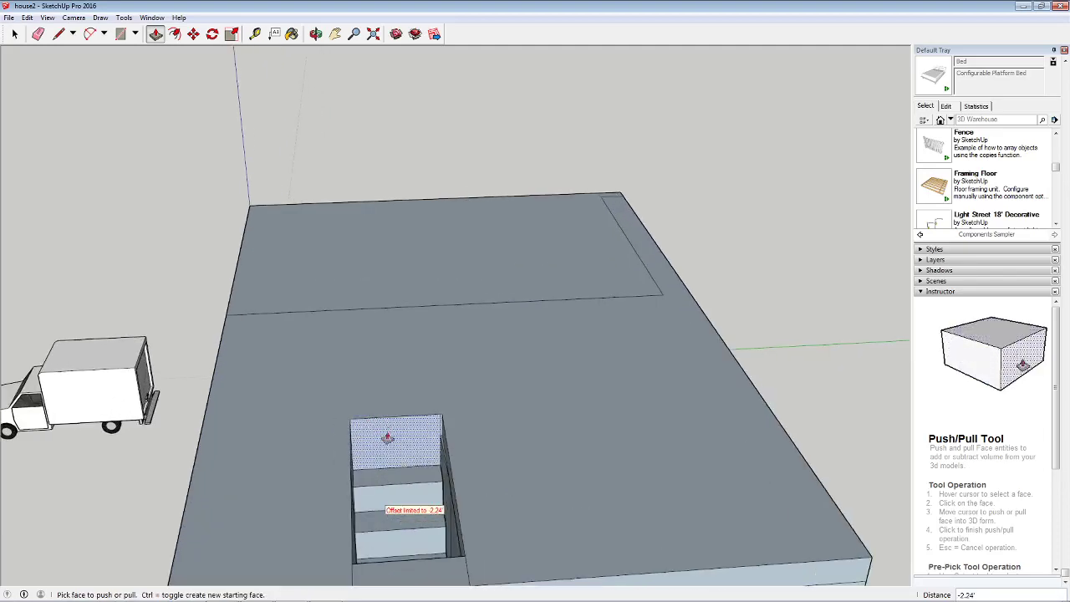
Draw a line across the stairwell's end face at the slab's underside and push the face above it back 4.52'.
scroll(380, 432, "up", 2)
left_click(57, 34)
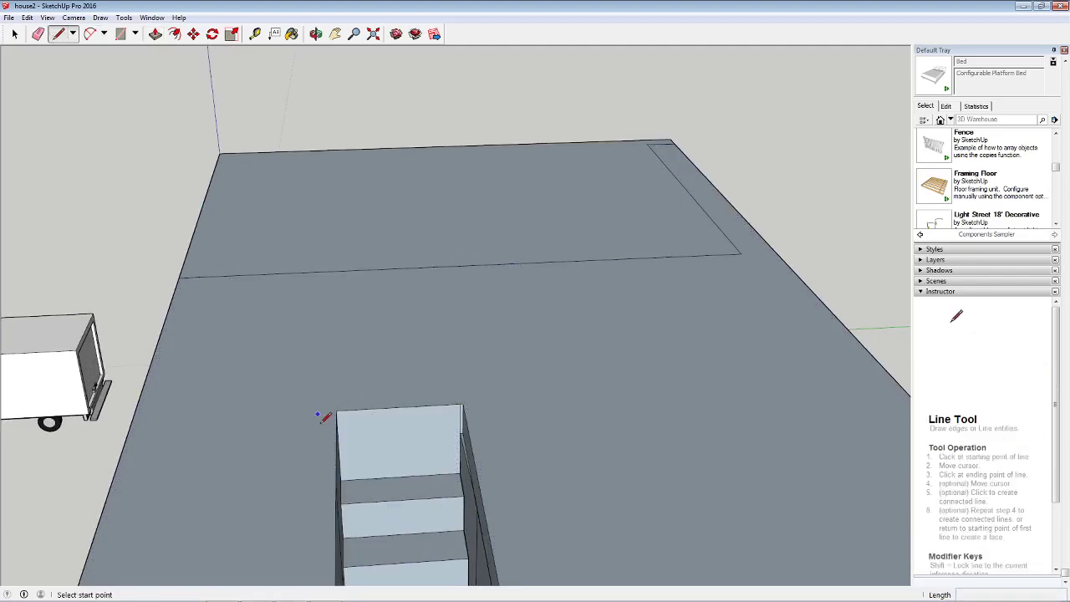
left_click(340, 443)
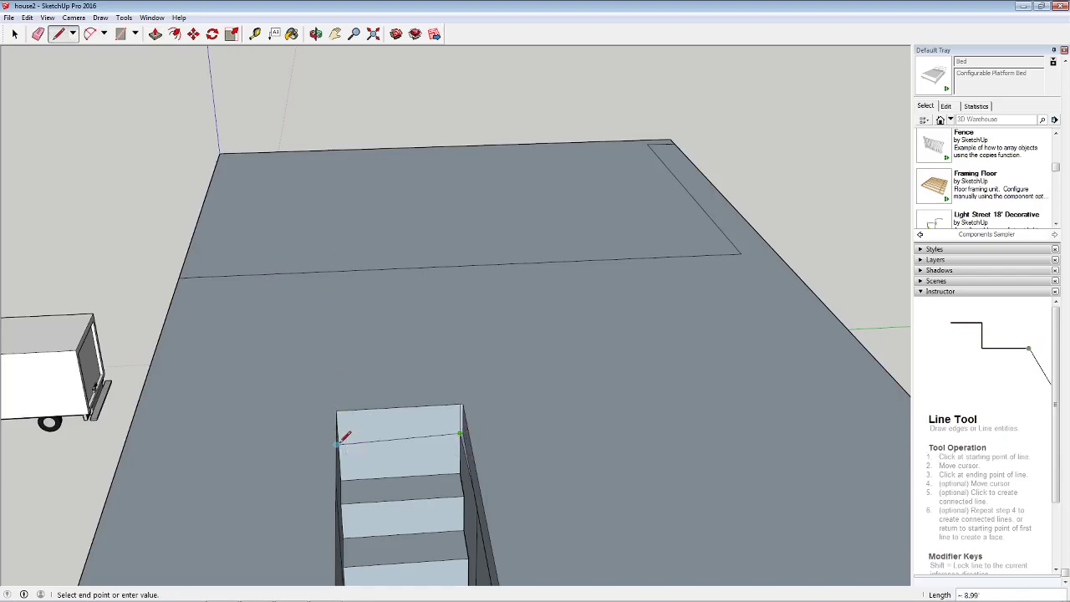
left_click(155, 33)
left_click(370, 427)
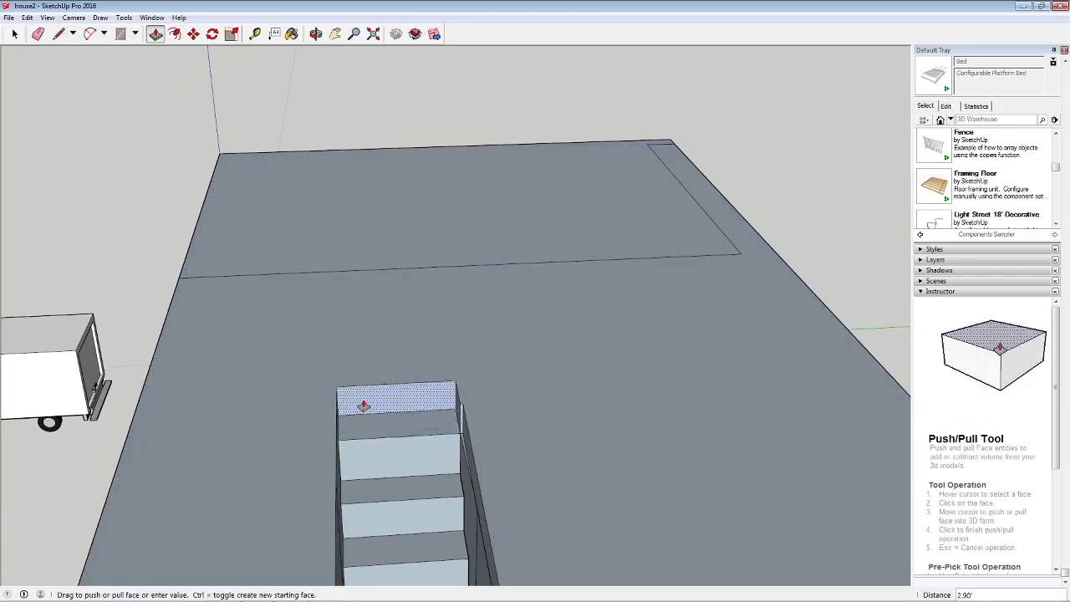
left_click(353, 389)
Draw an upright door rectangle on the long outer wall facing the fence, starting at the wall's base near the pool end.
middle_click_drag(162, 401, 481, 377)
scroll(559, 371, "down", 5)
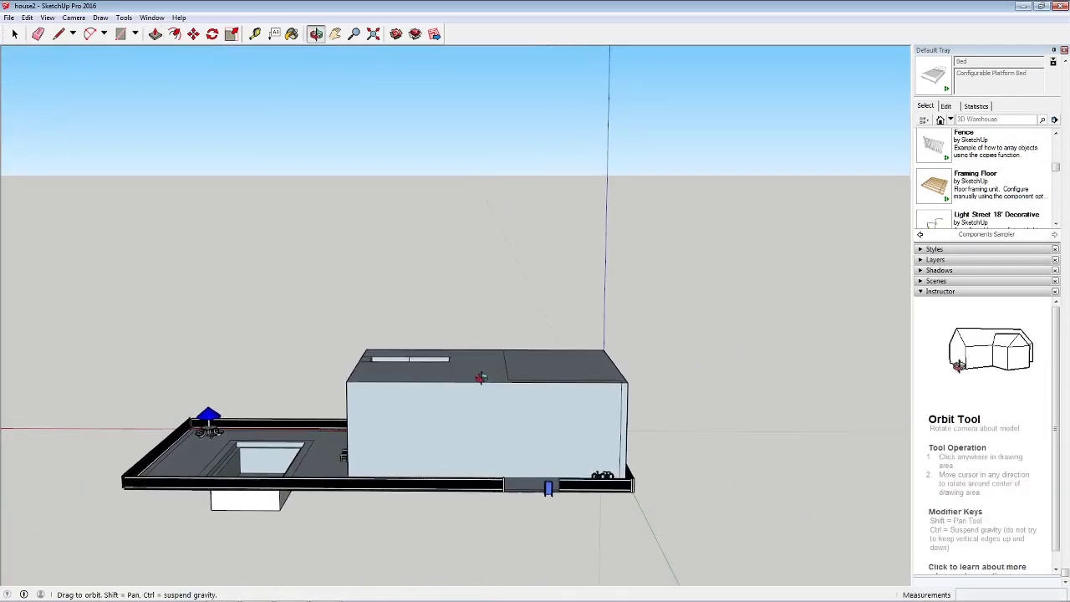
scroll(389, 485, "up", 6)
scroll(389, 394, "up", 3)
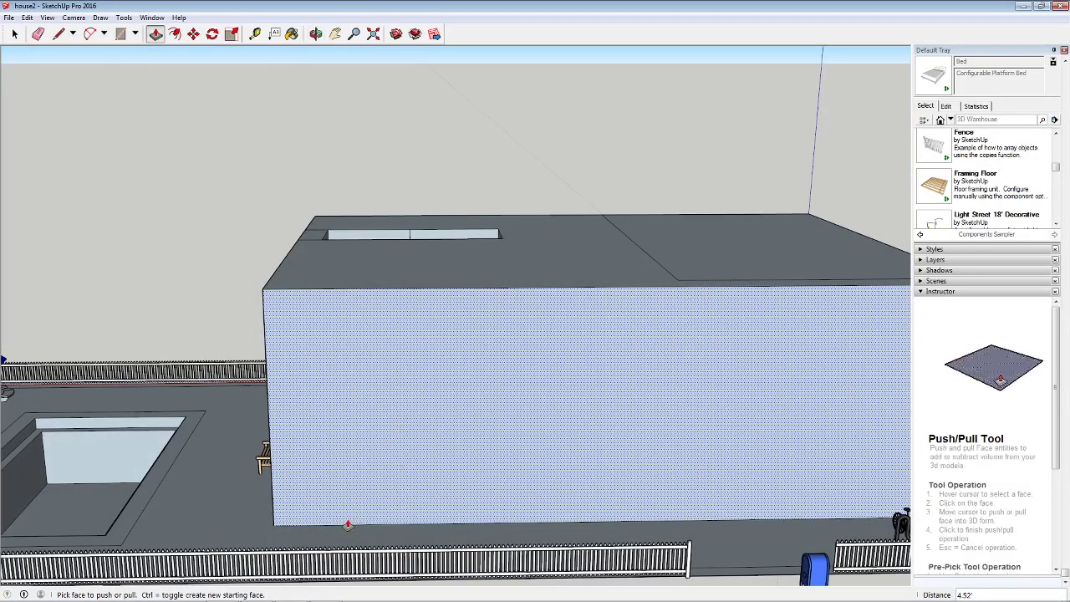
left_click(120, 34)
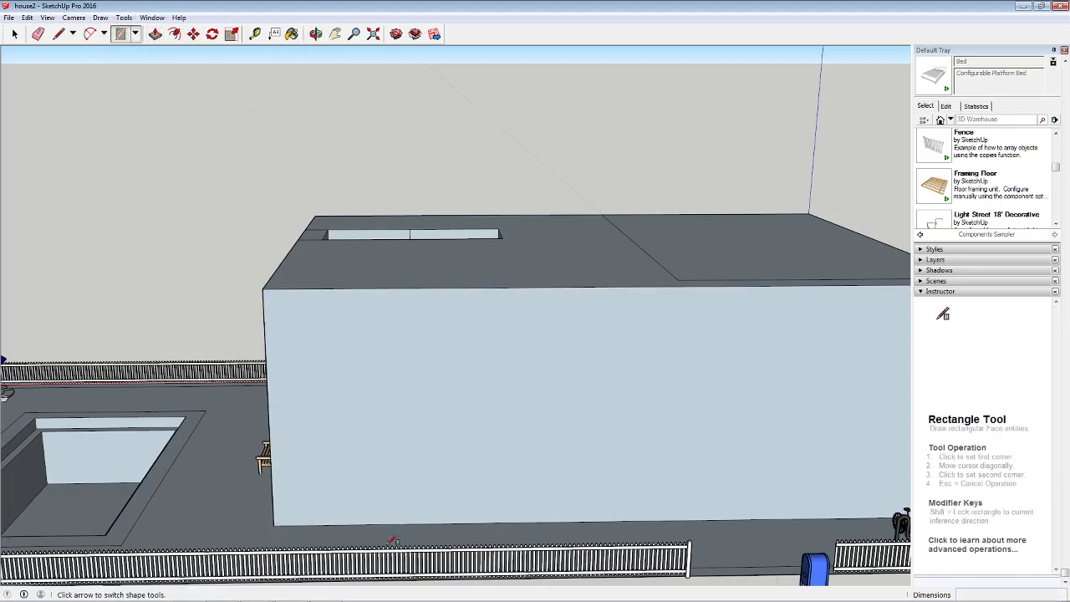
left_click(371, 524)
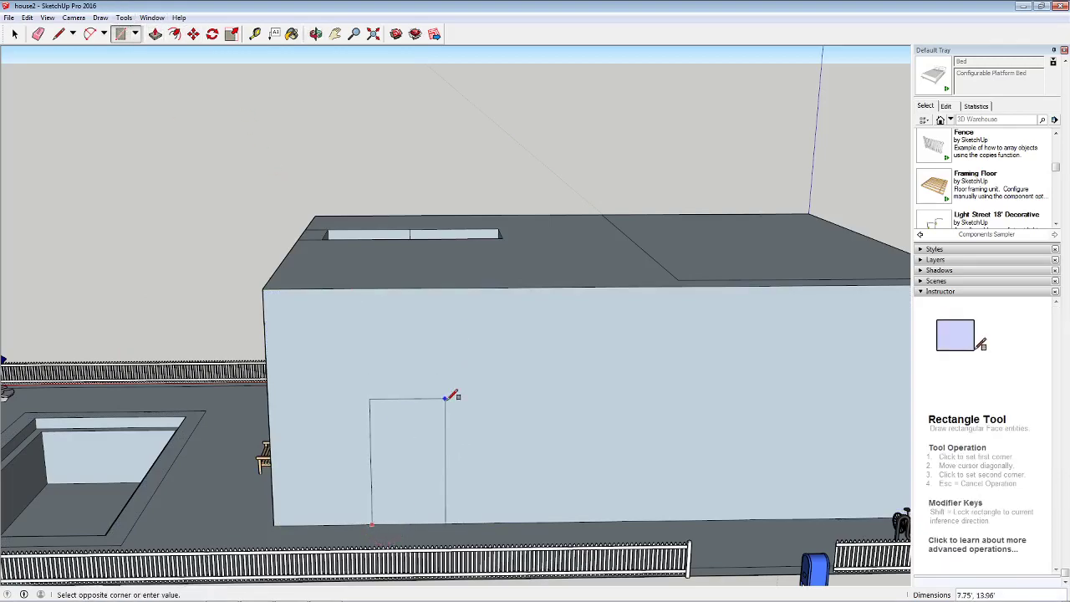
Offset the door rectangle slightly inward as a frame and push the inner panel about 3.03' through the wall.
left_click(174, 33)
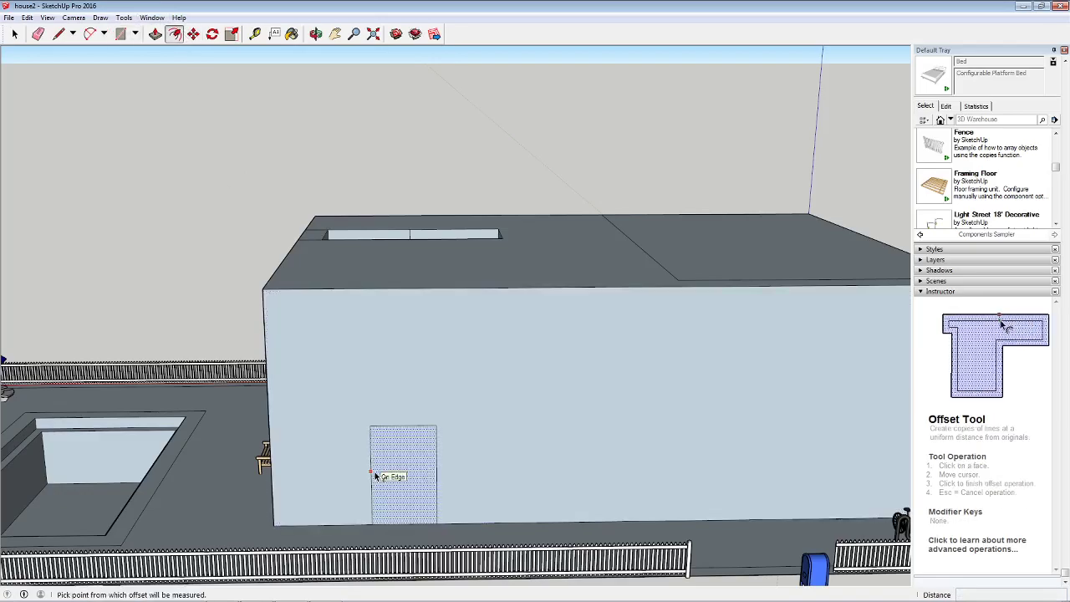
left_click(378, 476)
left_click(375, 471)
left_click(155, 34)
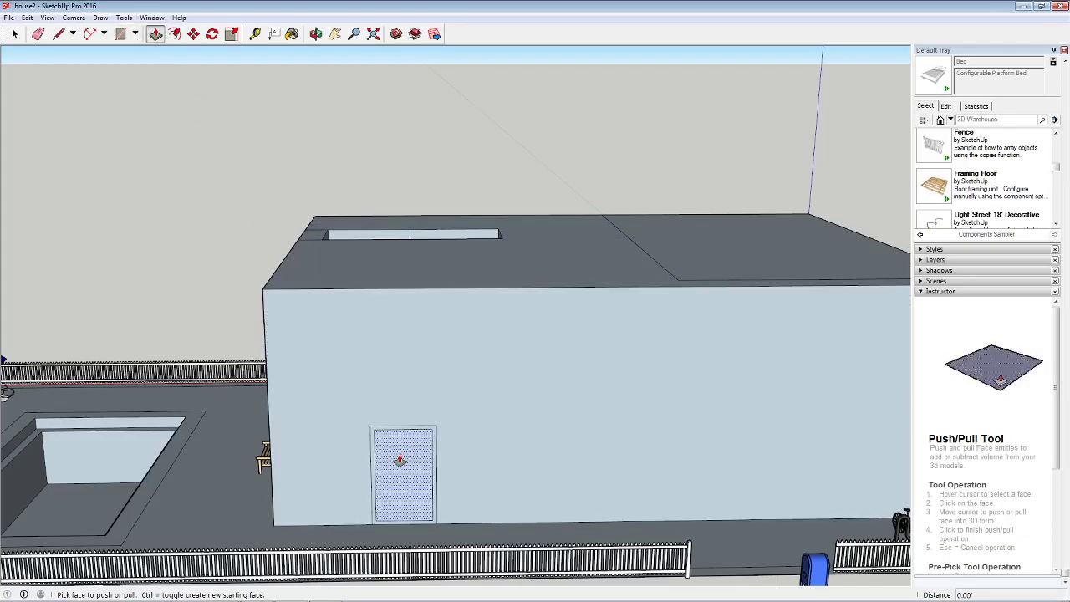
left_click(390, 440)
left_click(390, 443)
middle_click_drag(386, 442, 589, 443)
scroll(590, 442, "down", 10)
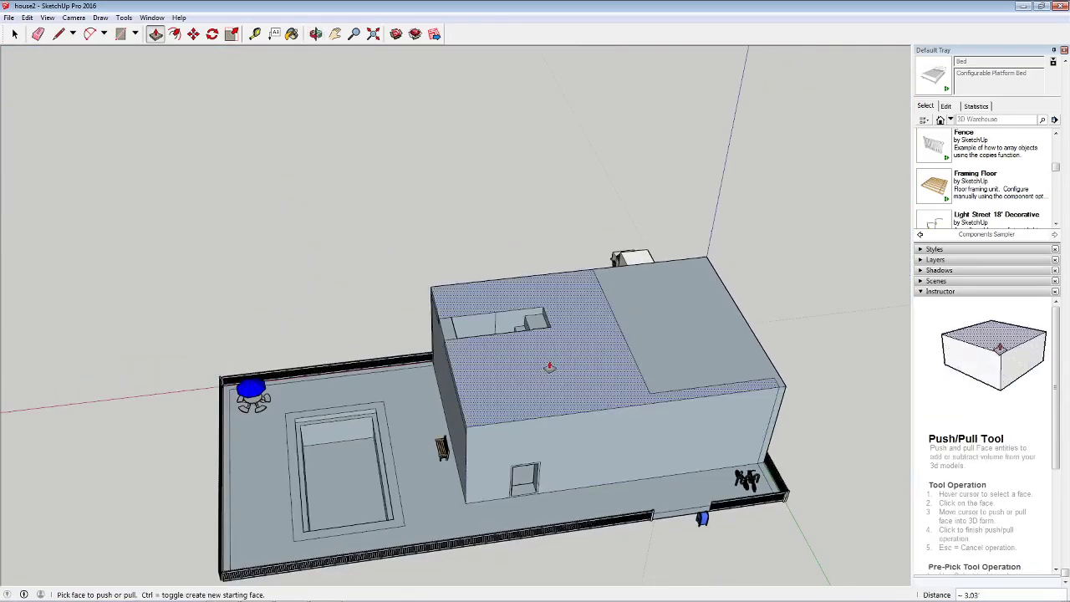
middle_click_drag(489, 368, 485, 431)
mouse_move(358, 588)
left_click(326, 591)
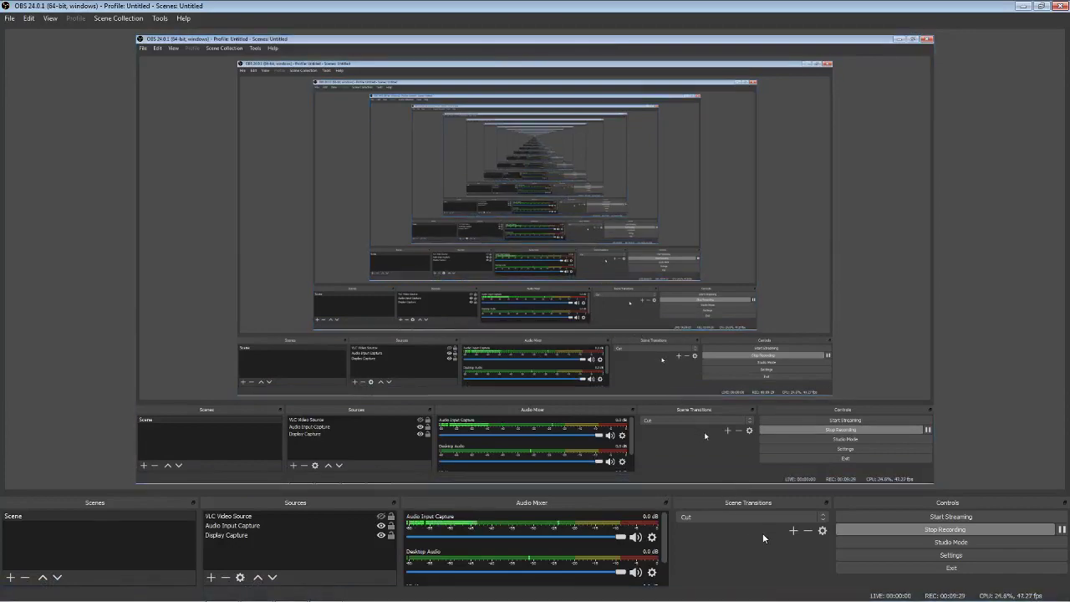